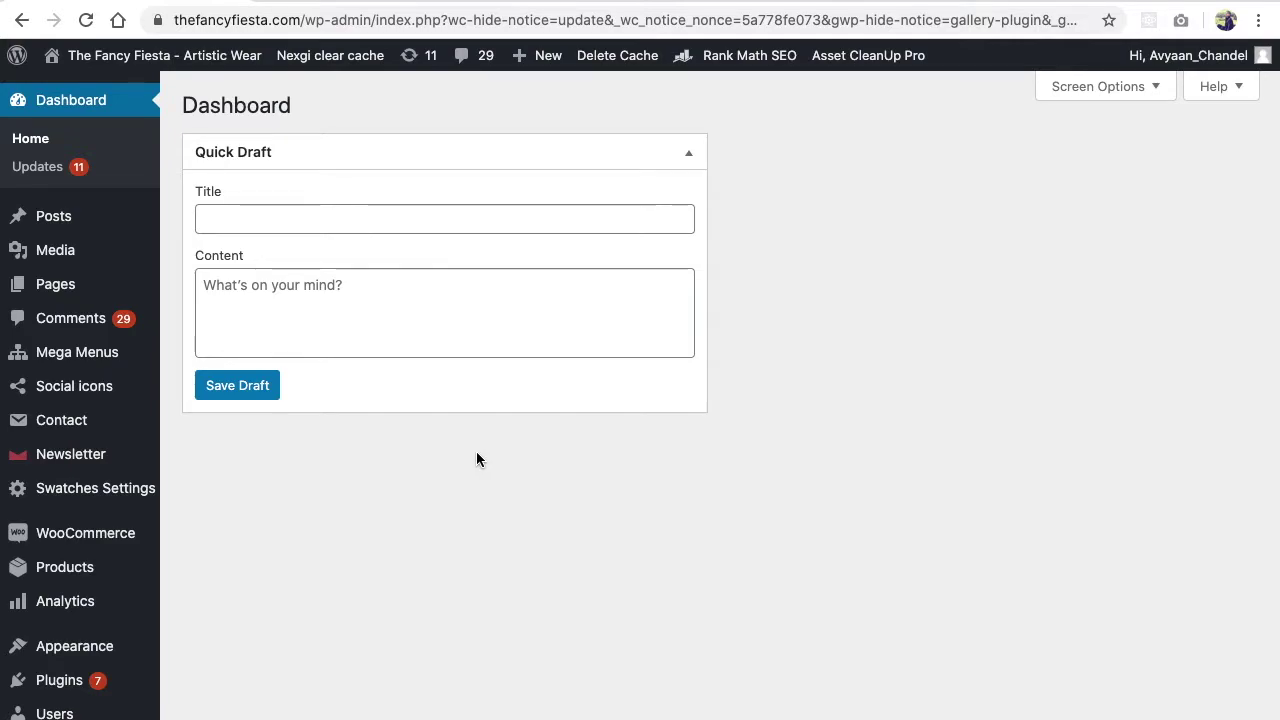
Step: Copy the title "UV Protection Retro Square Sunglasses (Free Size) (Silver, Black)" from the Flipkart listing into the new WooCommerce product's name
mouse_move(84, 568)
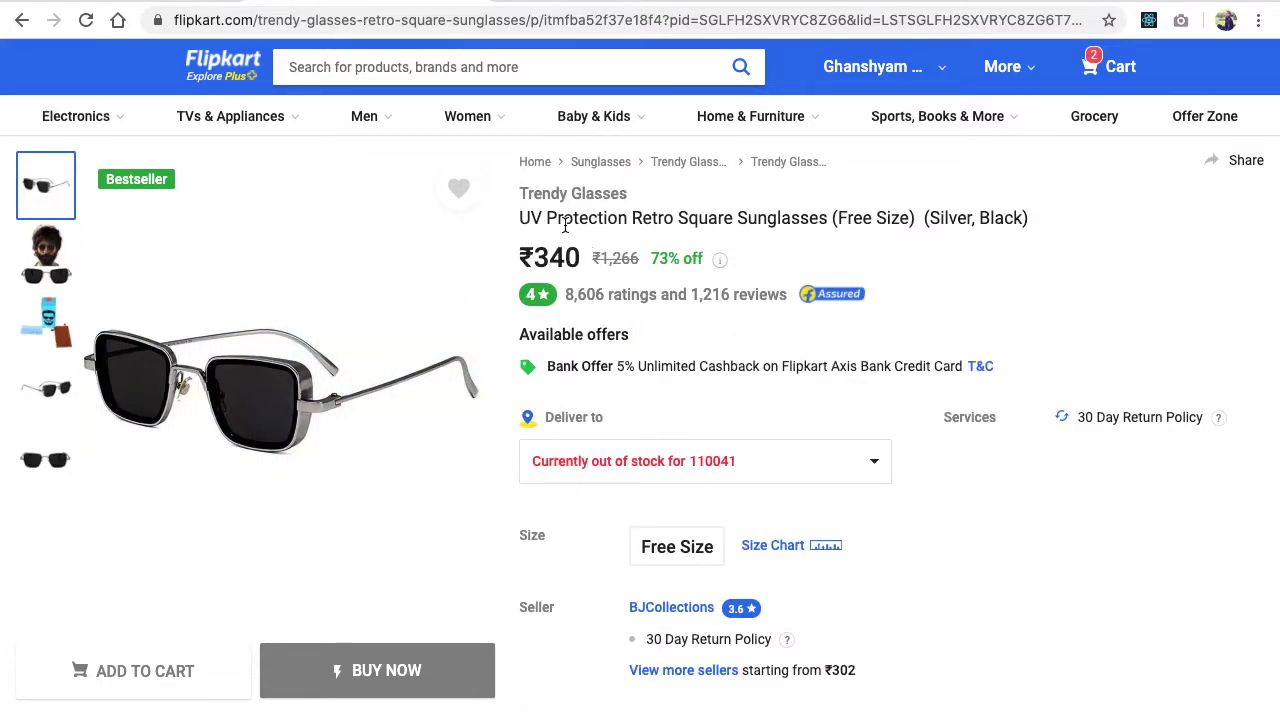
left_click_drag(522, 218, 1027, 214)
key("ctrl+c")
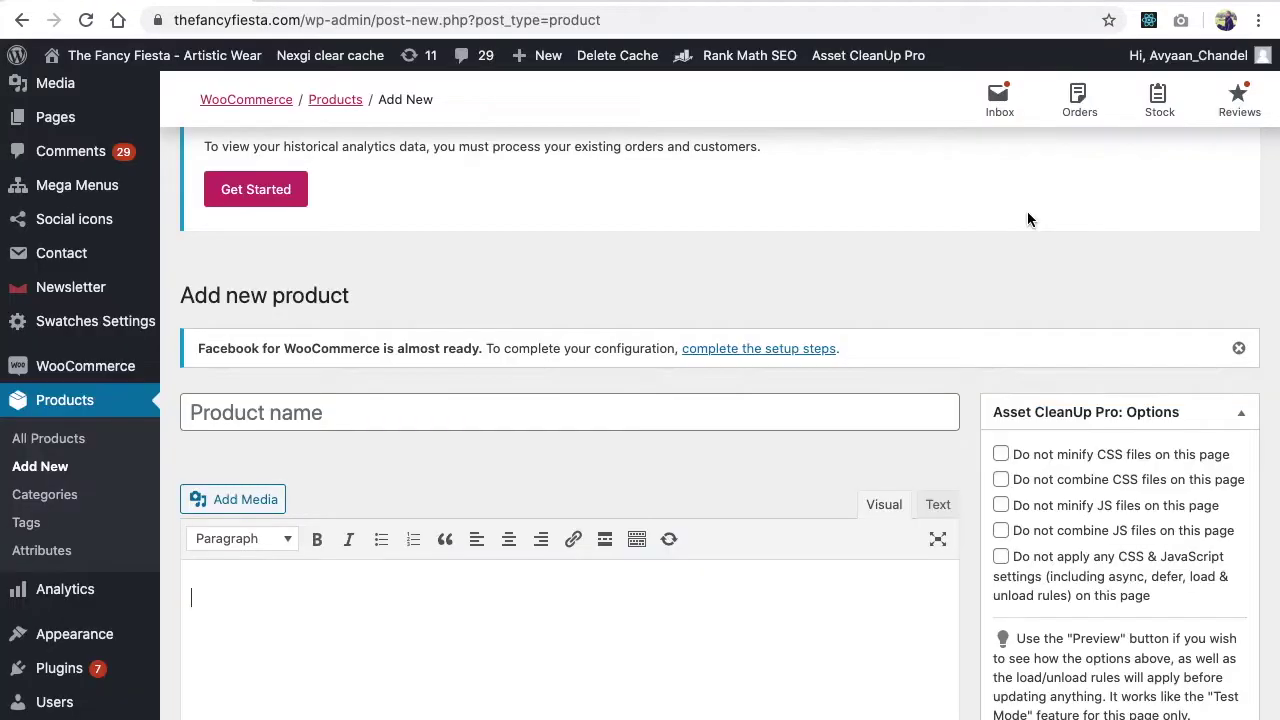
left_click(397, 410)
key("ctrl+v")
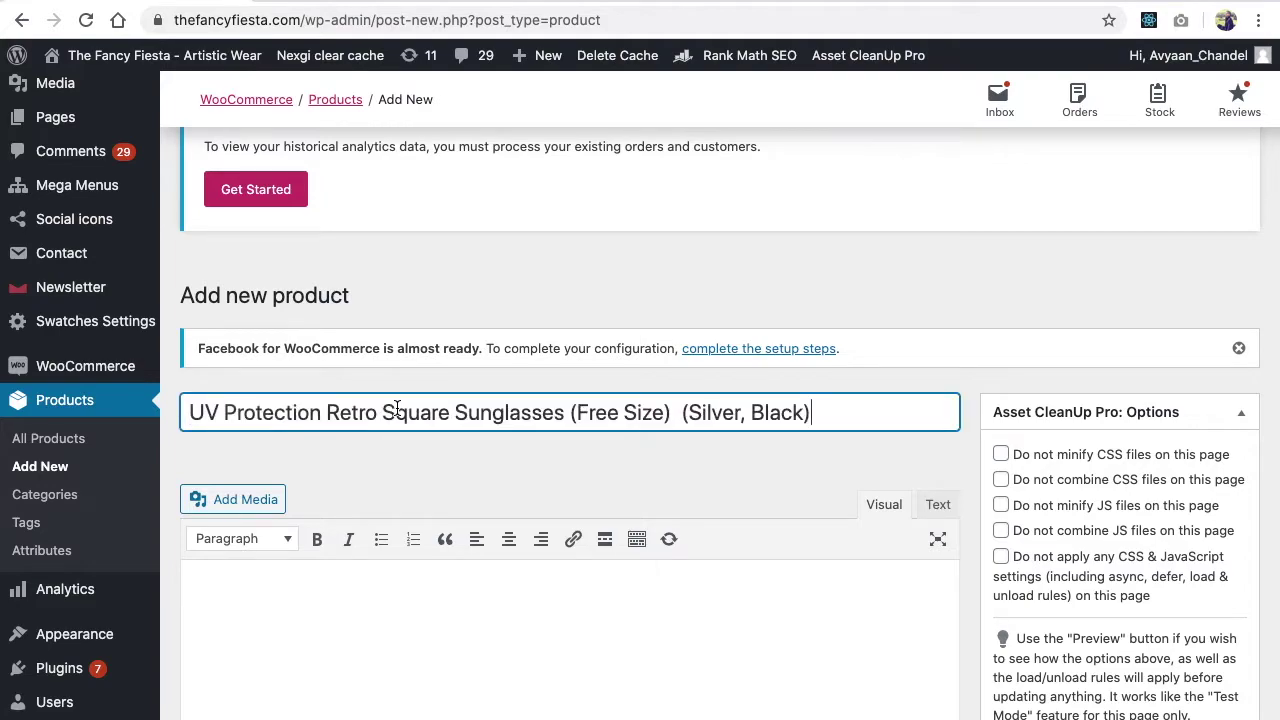
Step: Fill the product description with the standard Lorem Ipsum paragraph beginning "Lorem Ipsum is simply dummy text of the printing and typesetting industry."
scroll(397, 472, "down", 3)
left_click(397, 473)
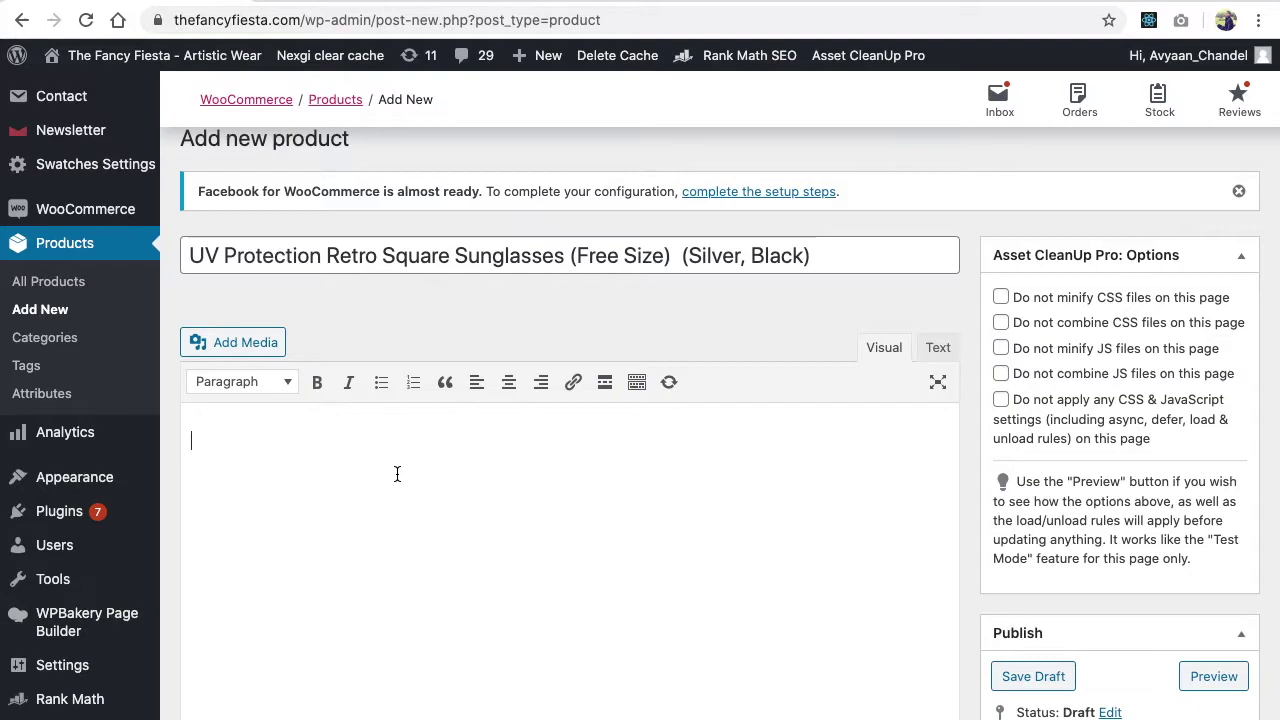
key("ctrl+shift+Tab")
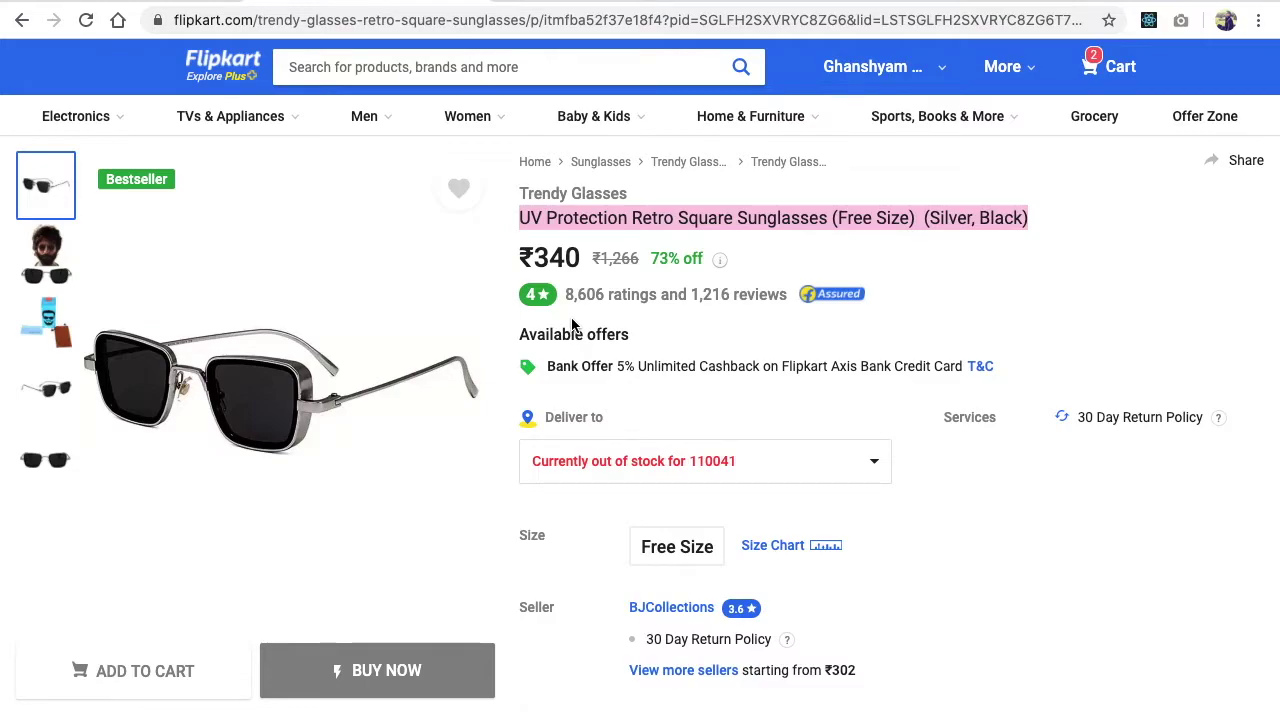
key("ctrl+Tab")
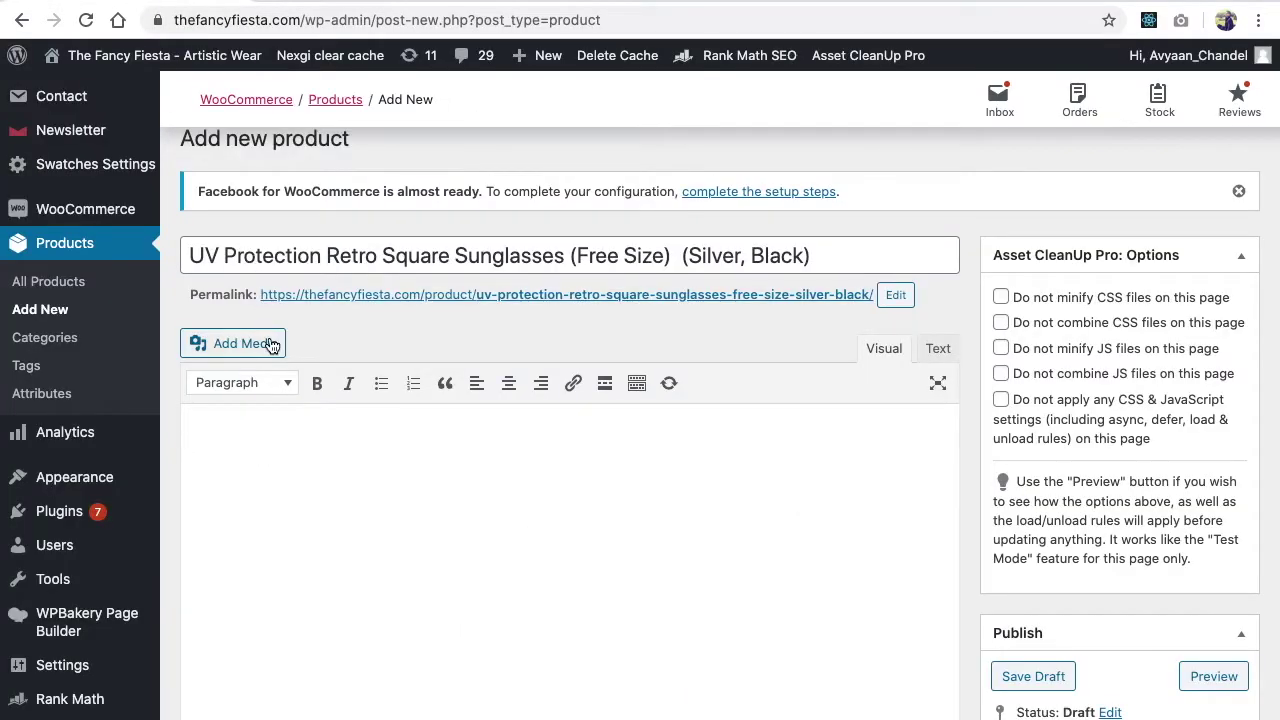
left_click(271, 440)
type("Lorem Ipsum is simply dummy text of the printing and typesetting industry. Lorem Ipsum has been the industry's standard dummy text ever since the 1500s, when an unknown printer took a galley of type and scrambled it to make a type specimen book. It has survived not only five centuries, but also the leap into electronic typesetting, remaining essentially unchanged. It was popularised in the 1960s with the release of Letraset sheets containing Lorem Ipsum passages, and more recently with desktop publishing software like Aldus PageMaker including versions of Lorem Ipsum.")
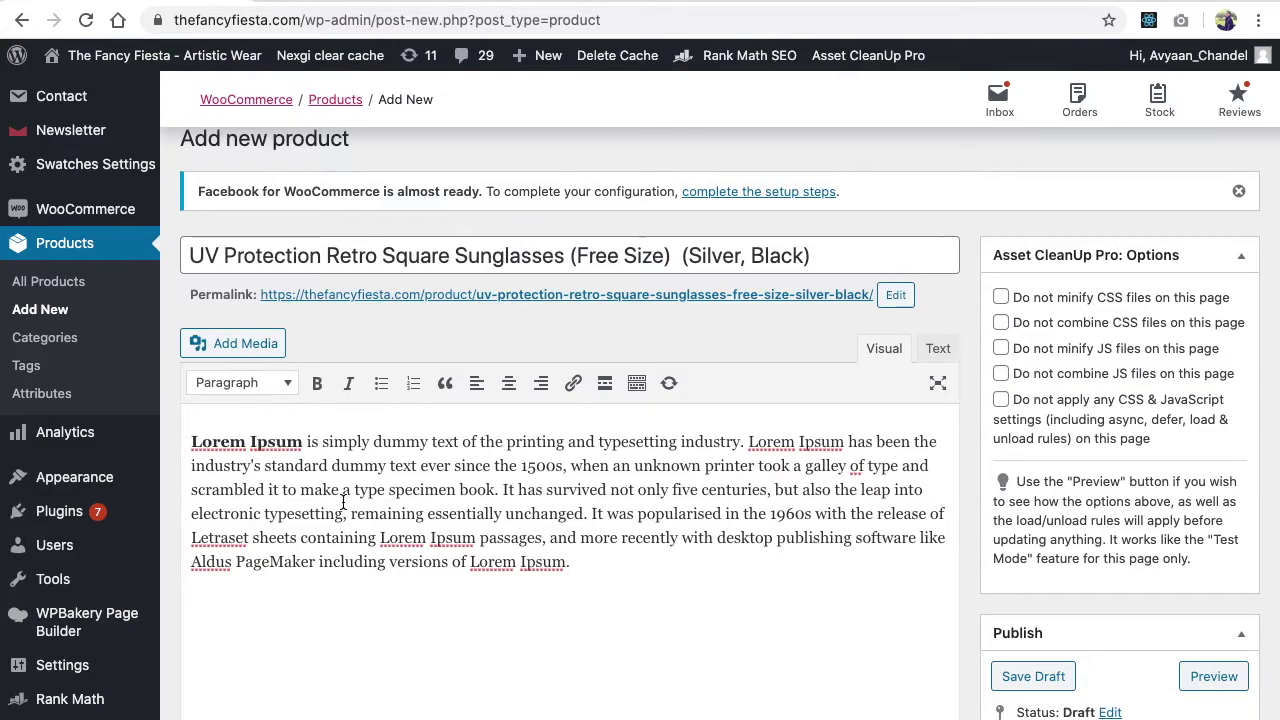
scroll(343, 405, "down", 1)
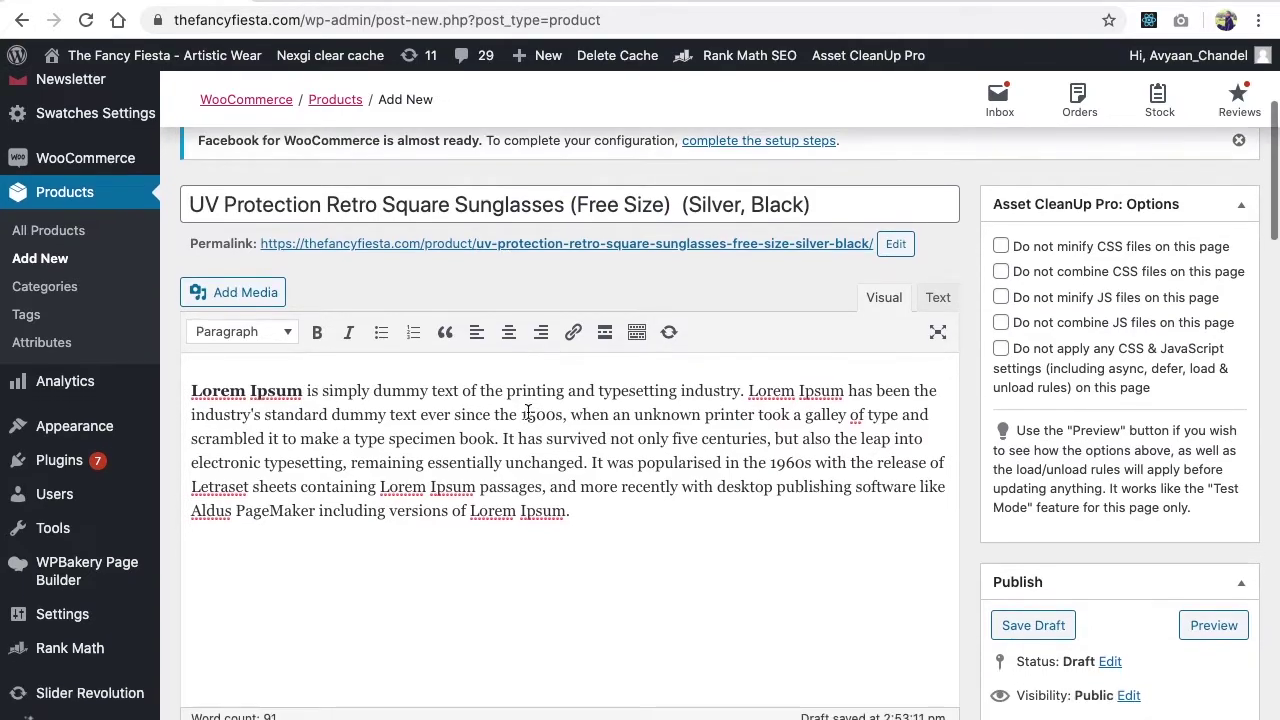
left_click(893, 239)
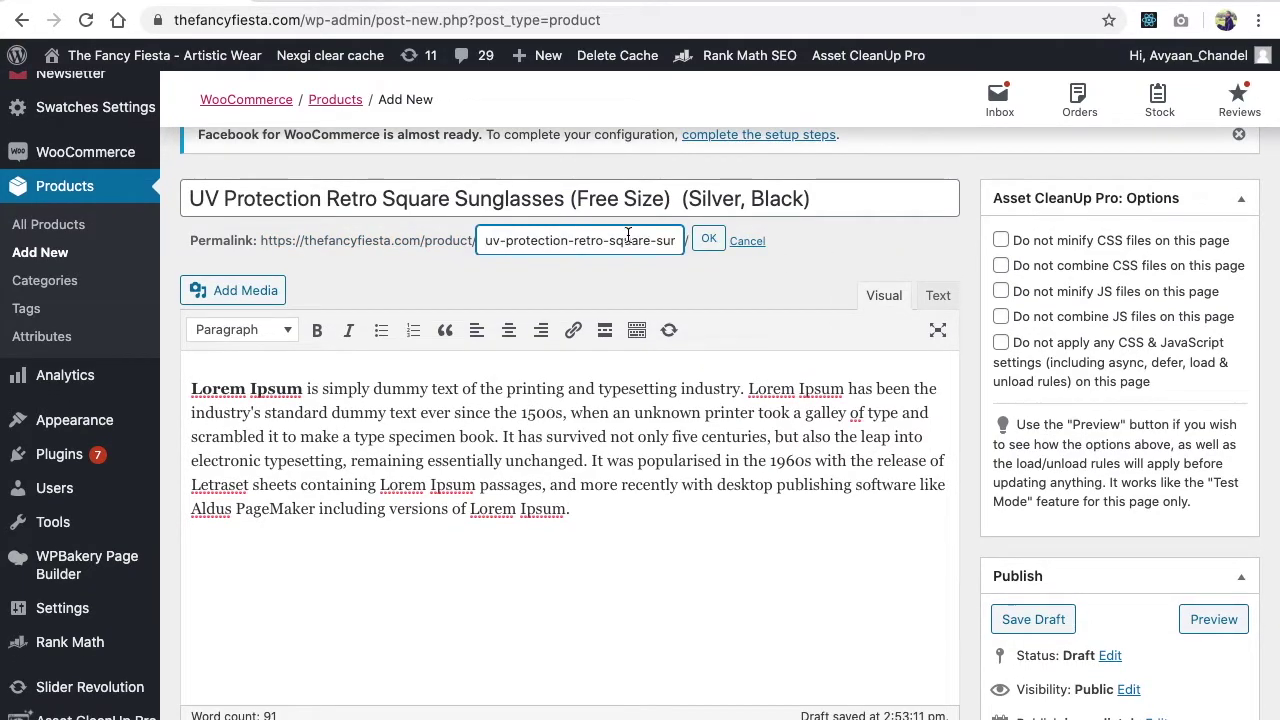
left_click(748, 243)
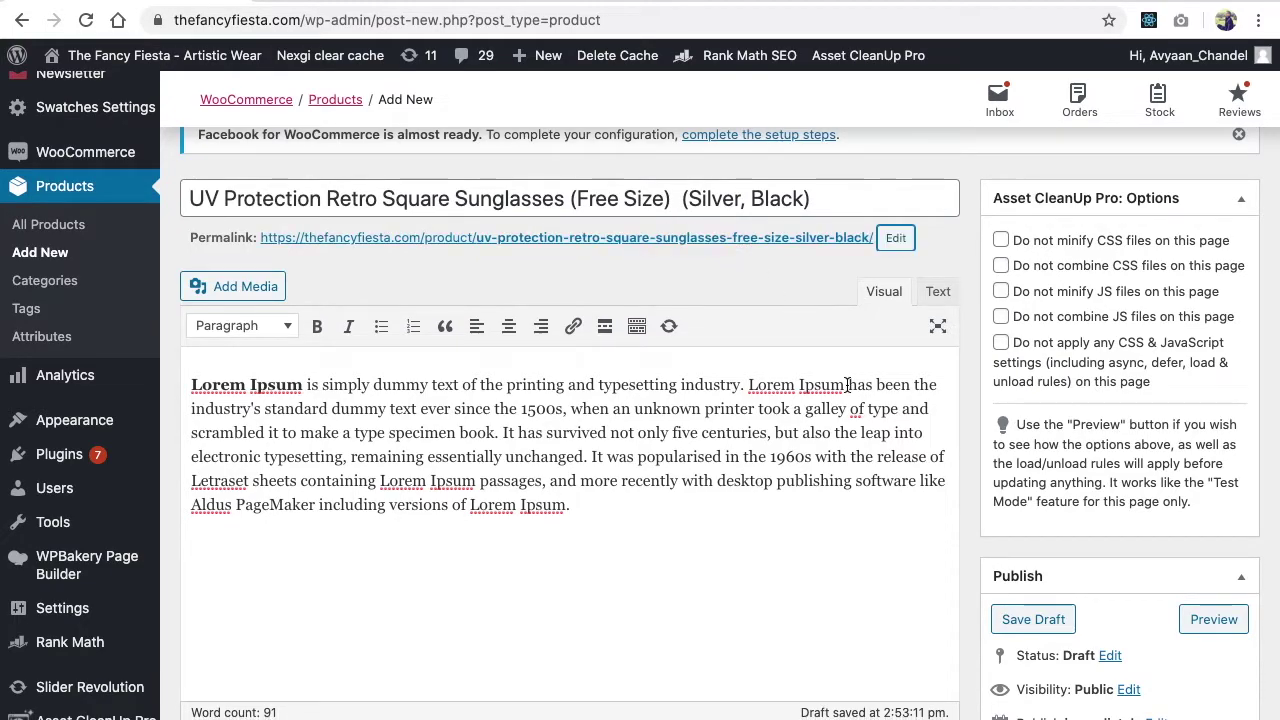
Step: Assign the product to the Eye Styles category
scroll(847, 384, "down", 2)
scroll(992, 533, "down", 2)
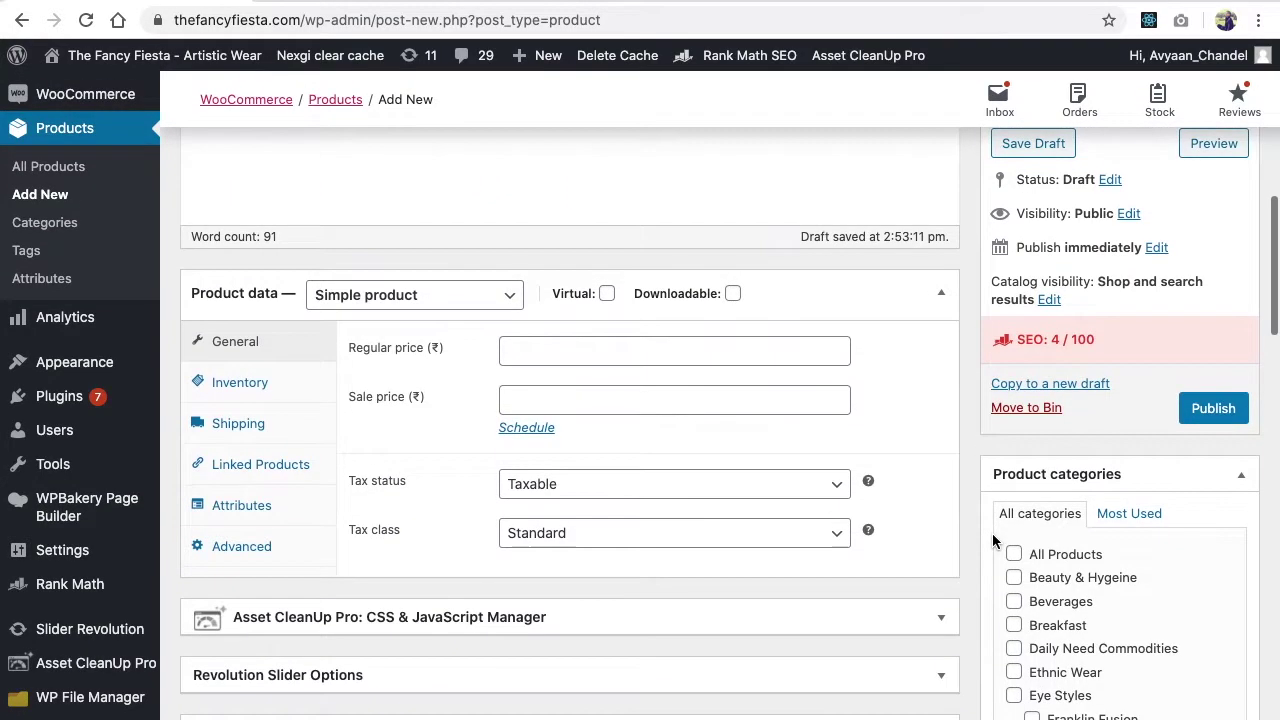
scroll(994, 537, "down", 2)
scroll(1018, 550, "down", 3)
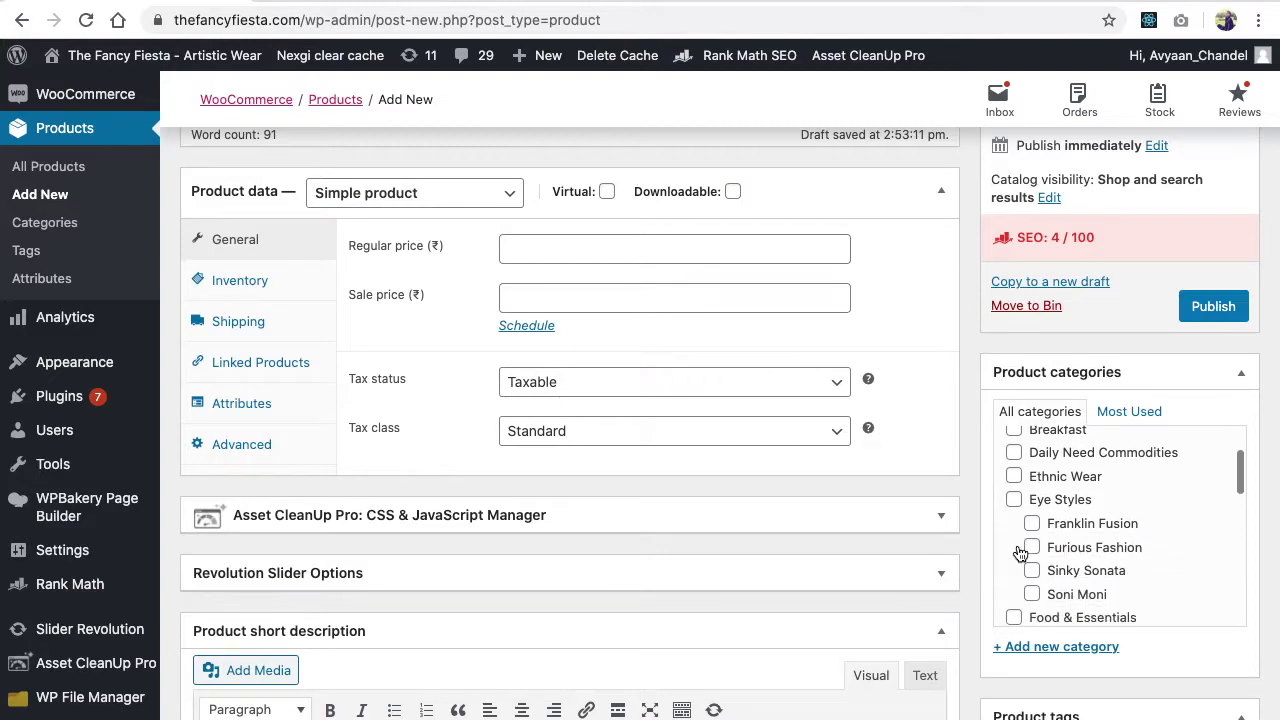
scroll(1017, 544, "down", 1)
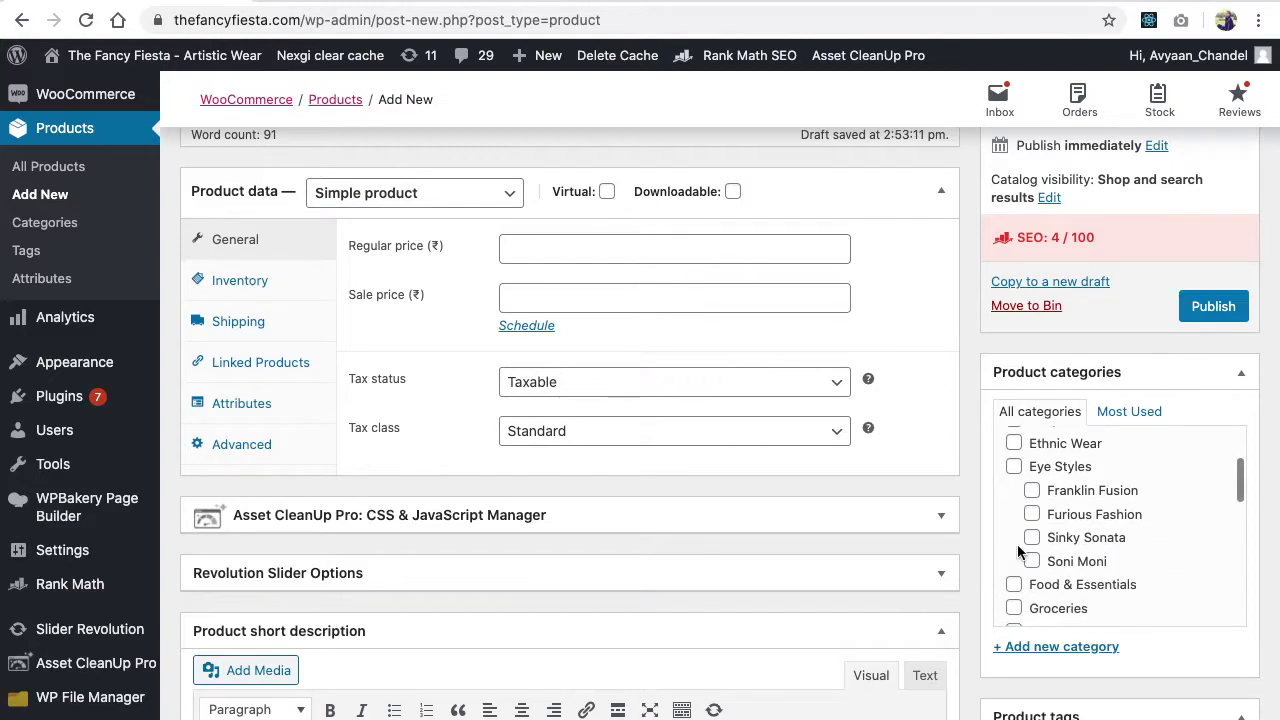
left_click(1014, 467)
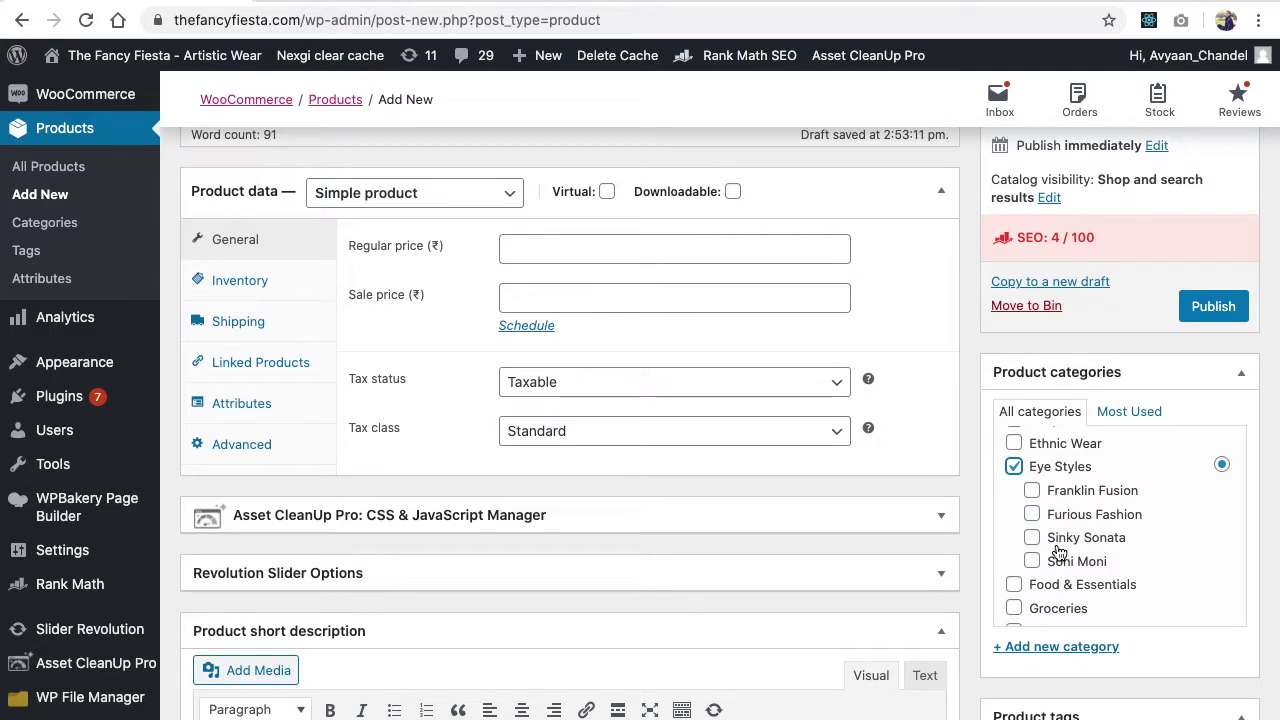
Step: Start a new product category and name it Sunglasses, copying the word from the Flipkart listing title
left_click(1055, 646)
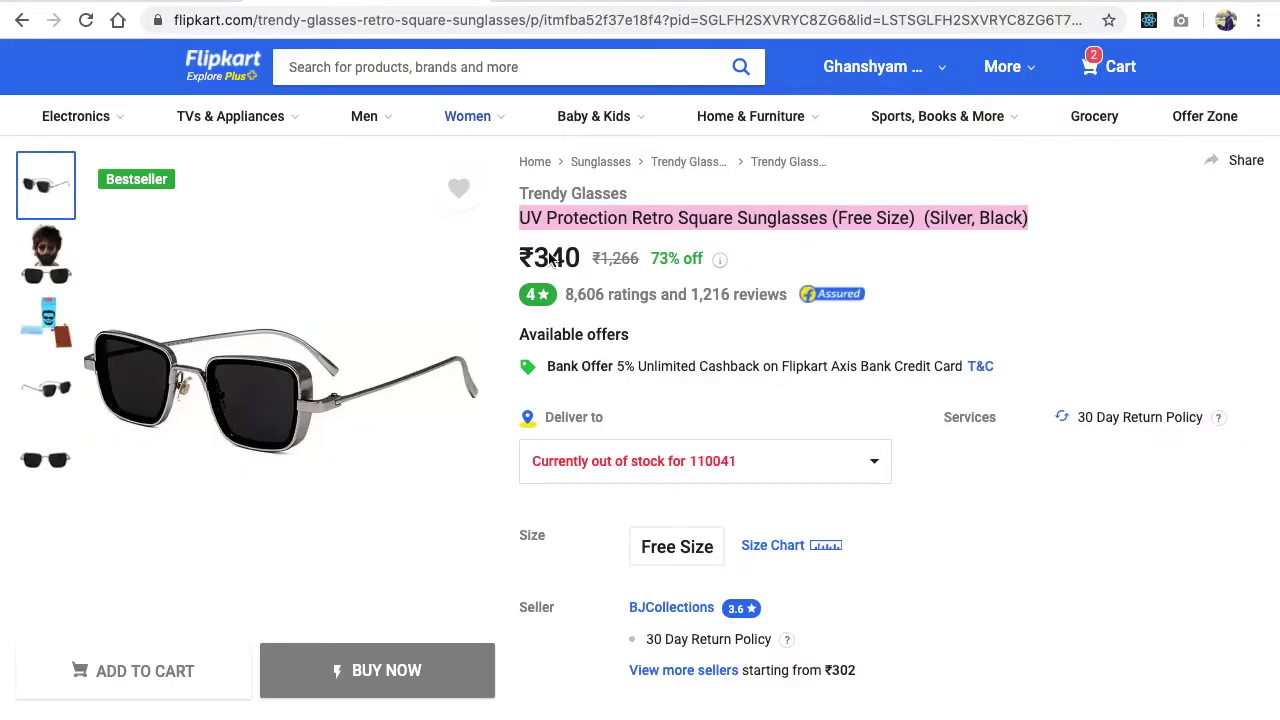
left_click(774, 219)
double_click(774, 219)
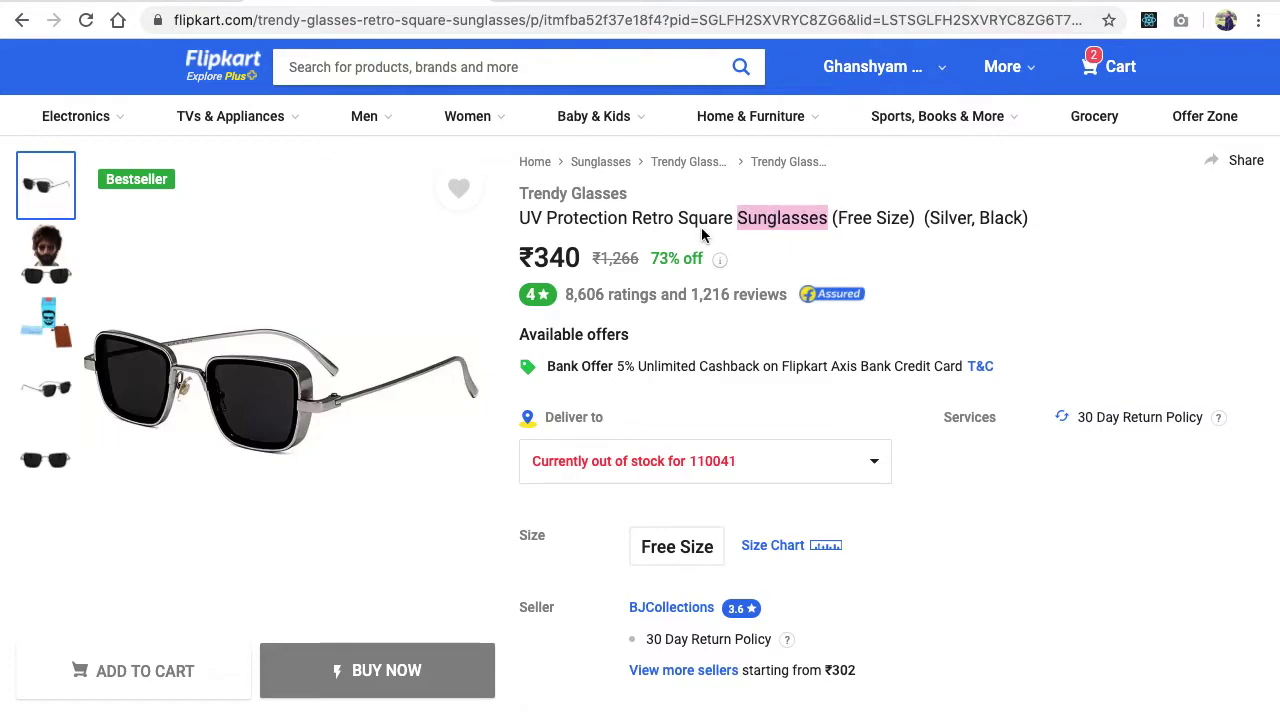
key("ctrl+c")
key("ctrl+Tab")
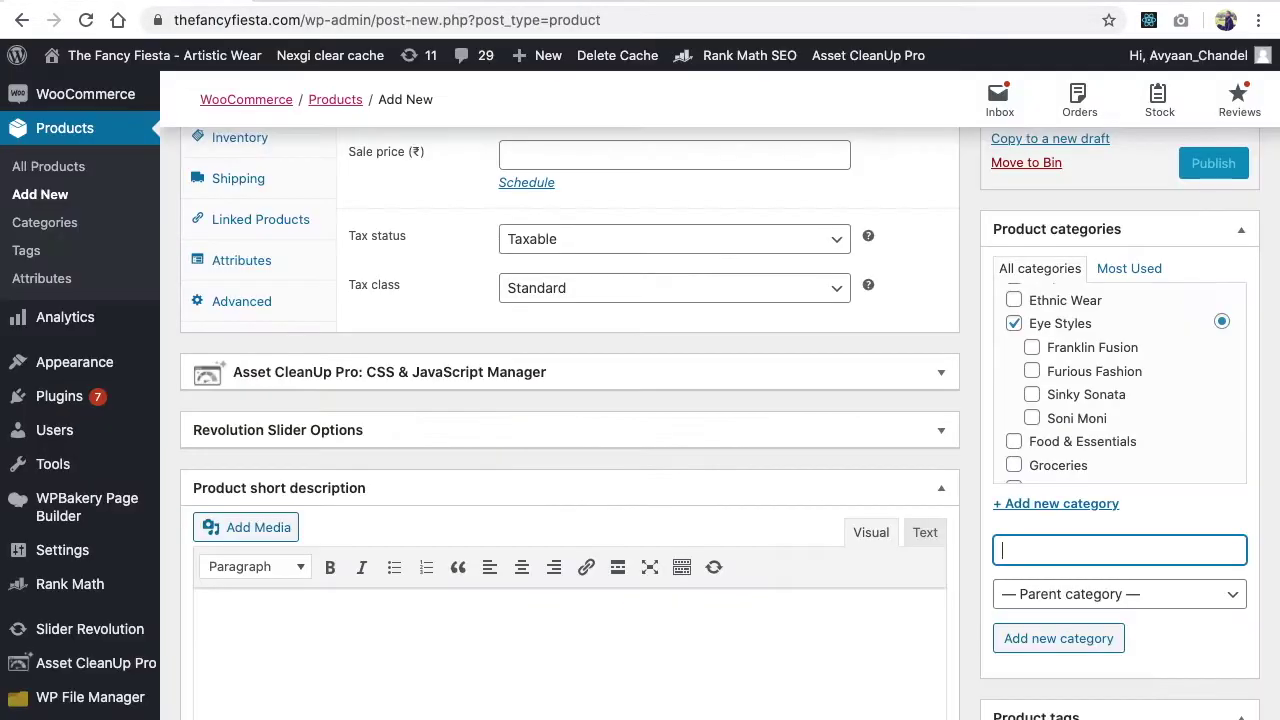
key("ctrl+v")
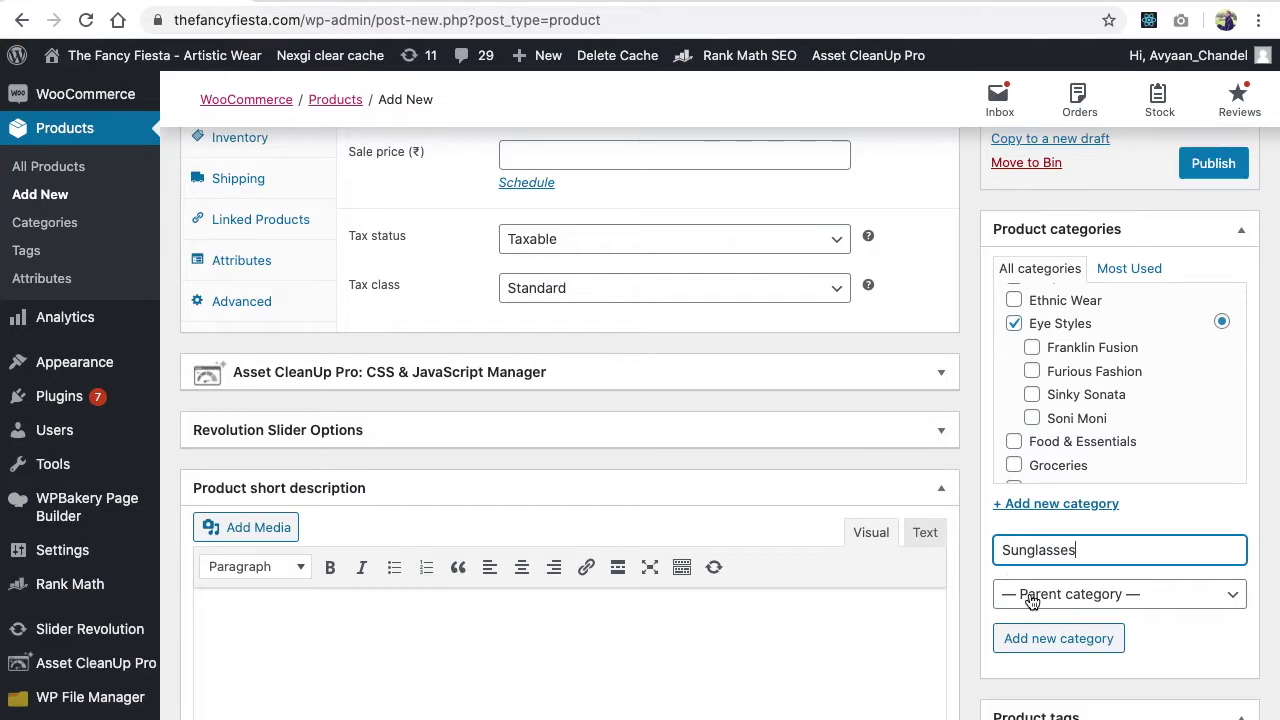
Step: Set Eye Styles as the new category's parent and add the category to the product
left_click(1030, 596)
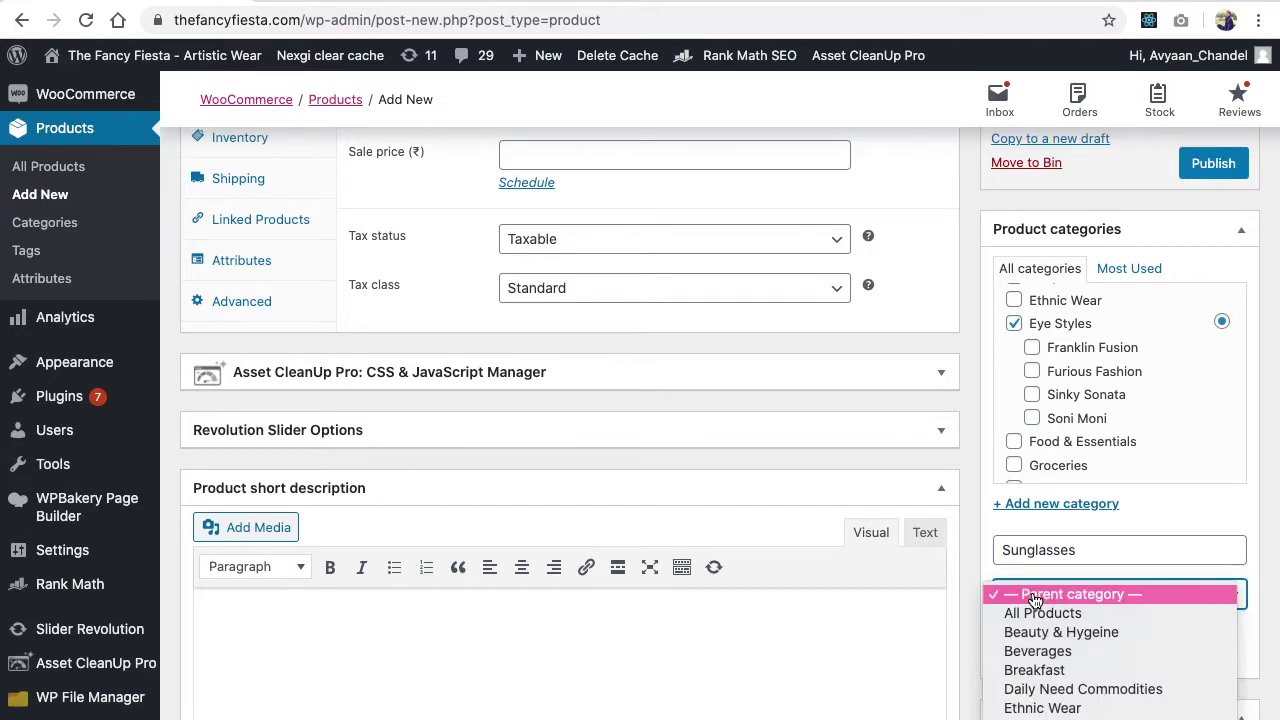
key("Down")
key("Down")
key("Down")
key("Return")
left_click(1040, 650)
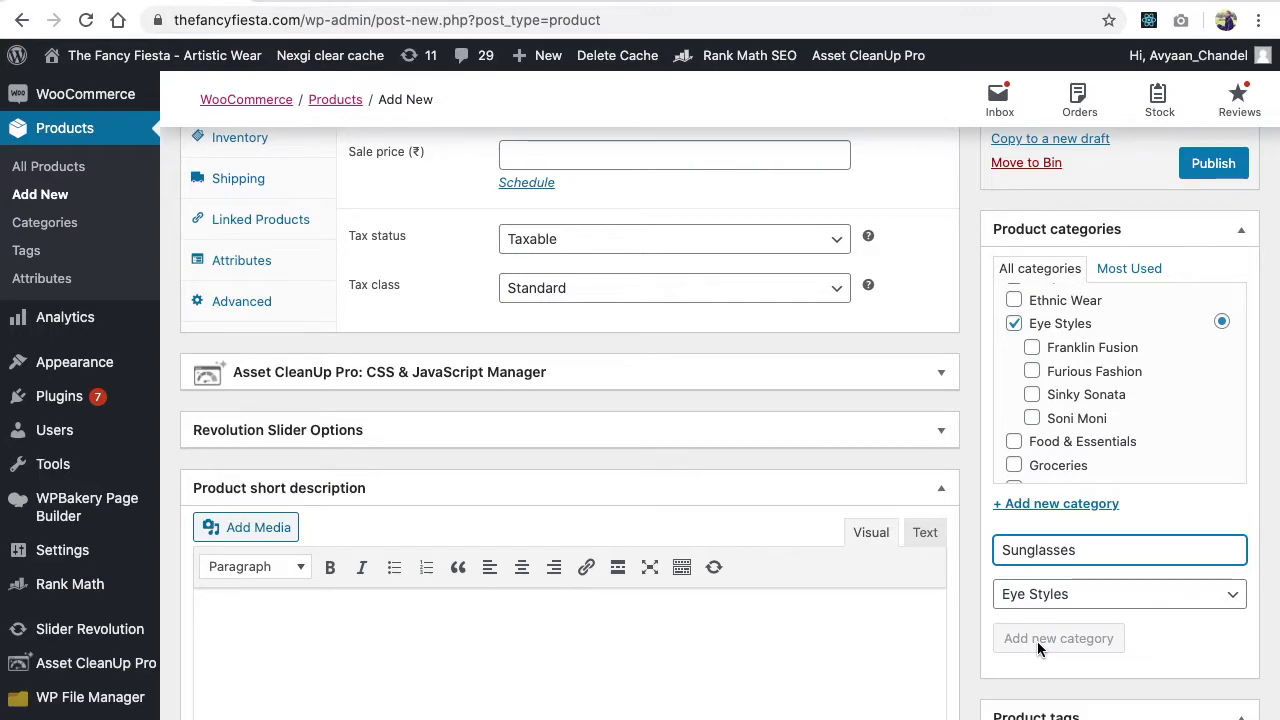
scroll(1040, 463, "down", 1)
scroll(1040, 463, "down", 5)
scroll(1040, 460, "up", 5)
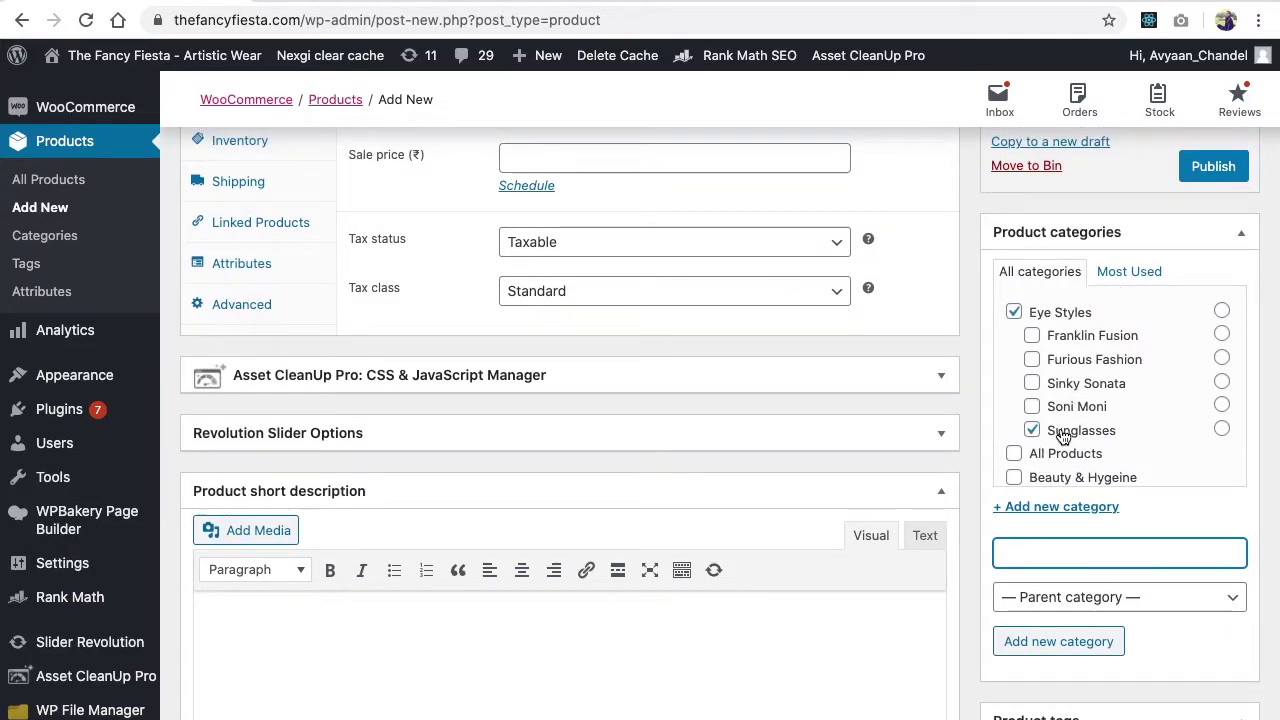
Step: Set the regular price to 1266, copying the struck-through price from the Flipkart listing and removing its thousands separator
scroll(716, 500, "up", 1)
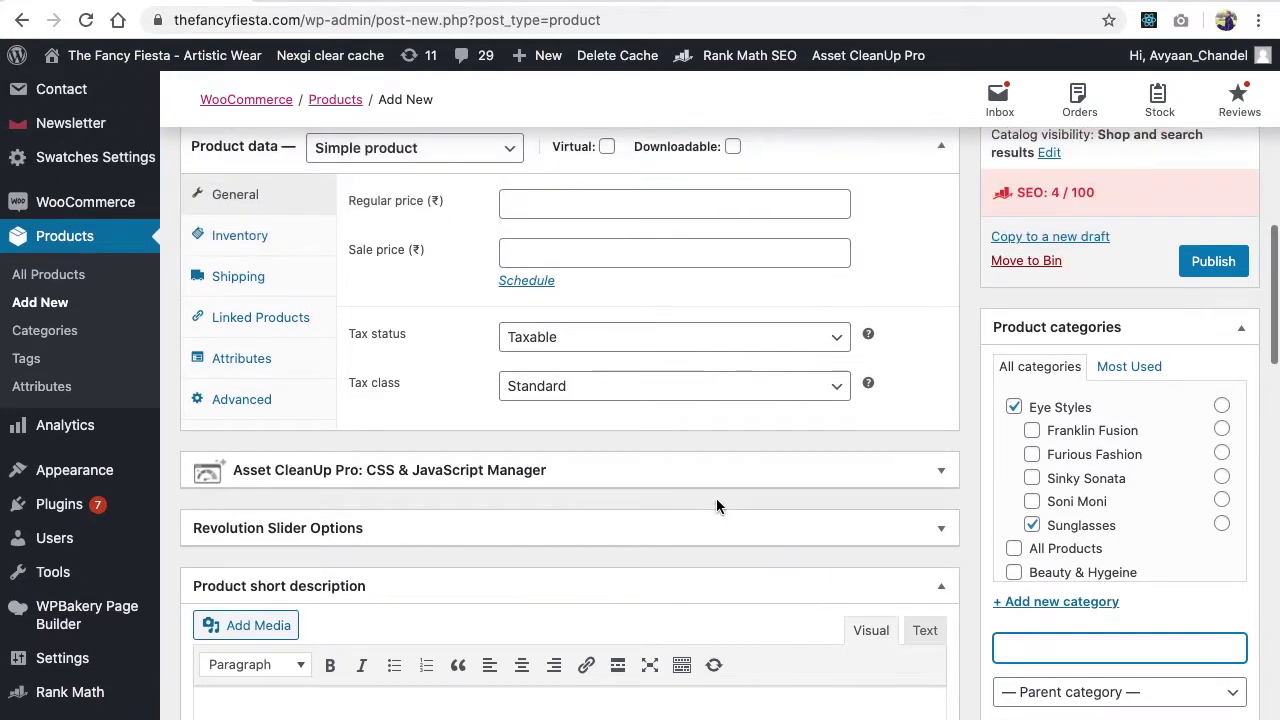
scroll(716, 500, "up", 2)
left_click(576, 346)
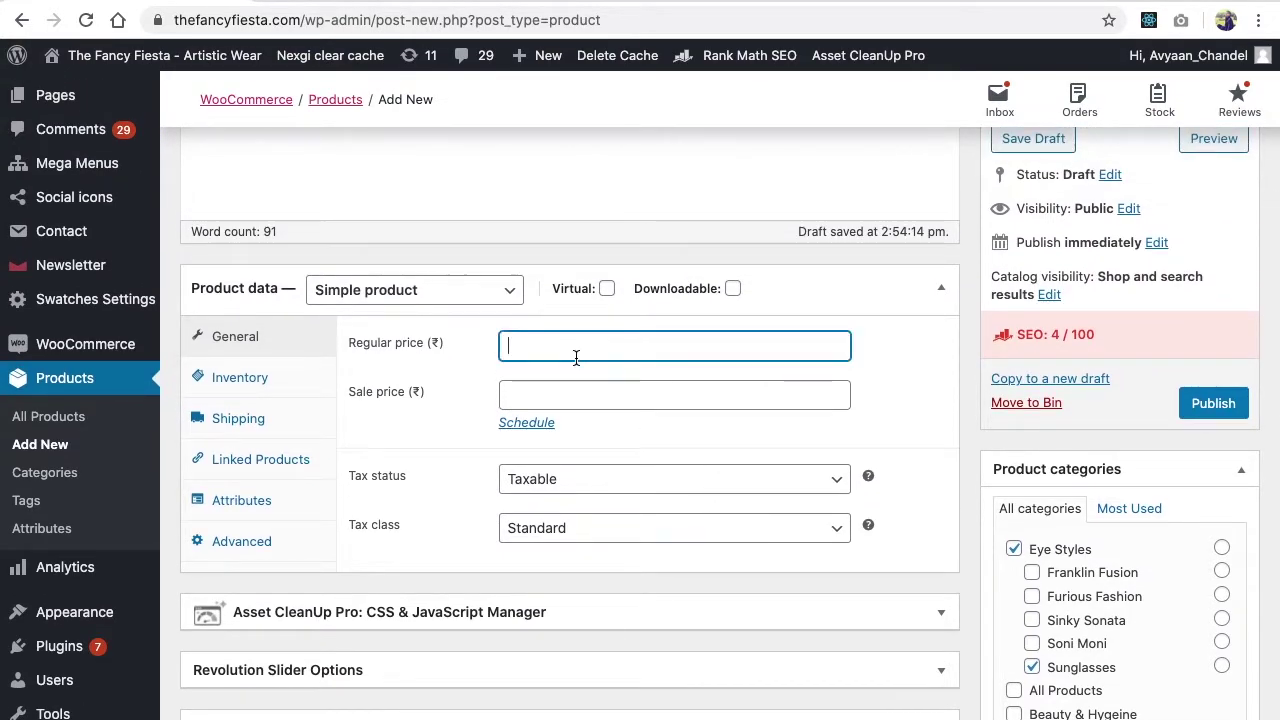
left_click(343, 3)
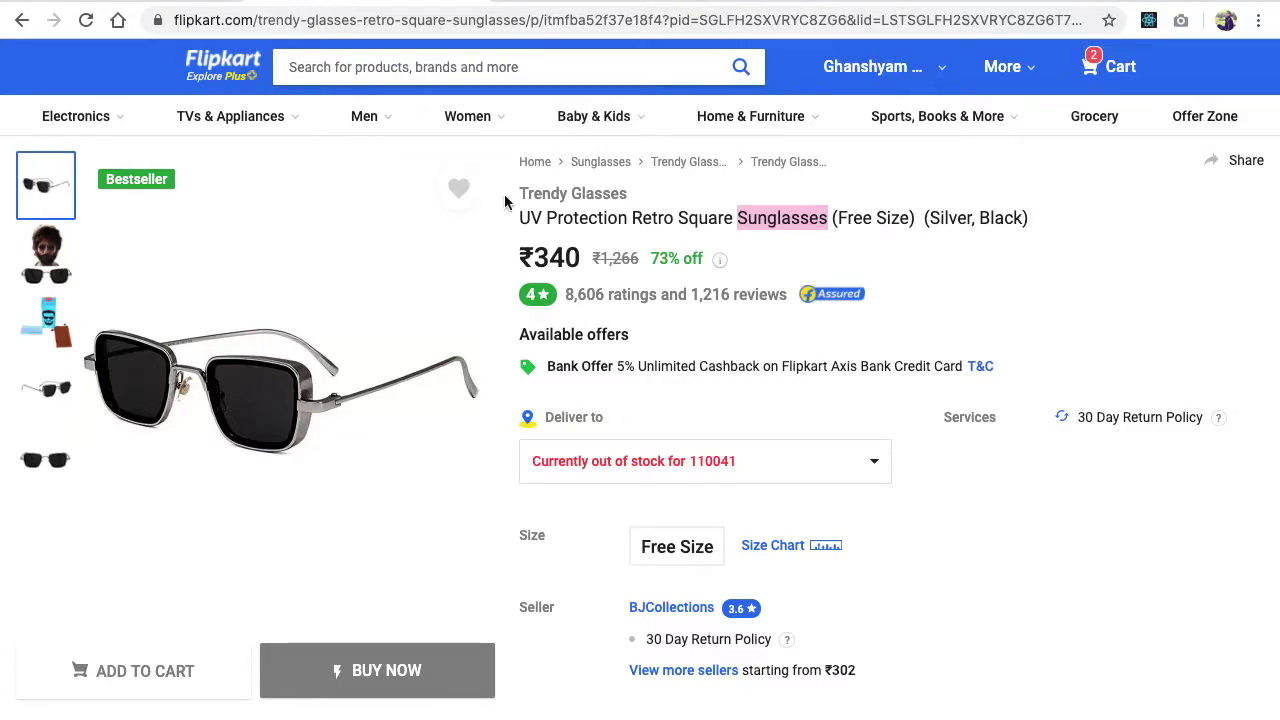
left_click_drag(604, 258, 641, 260)
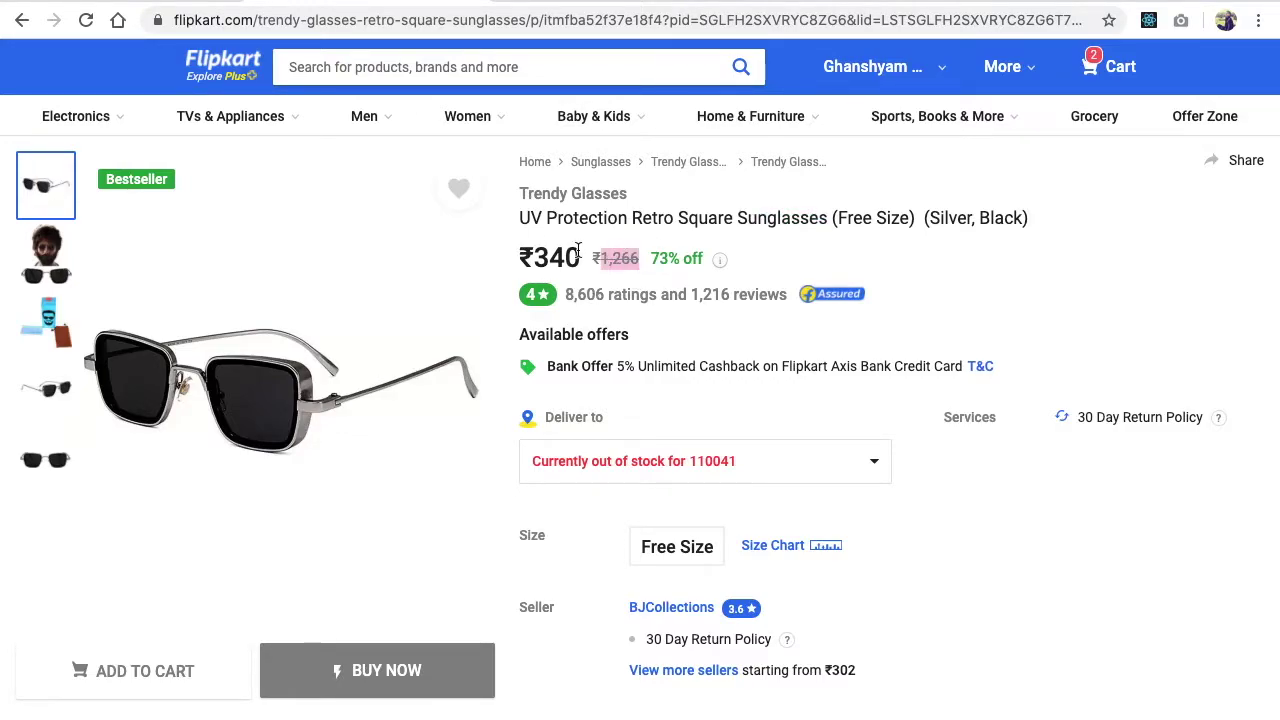
key("super+c")
key("ctrl+Tab")
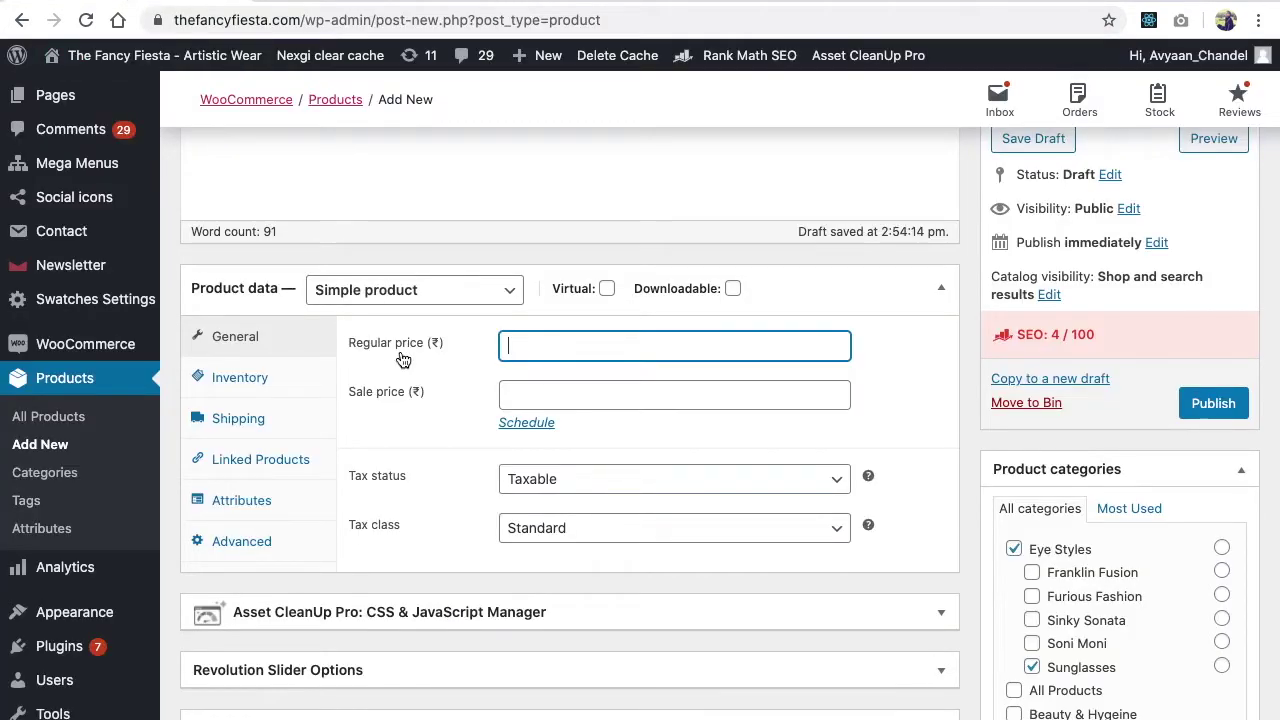
key("super+v")
left_click(515, 346)
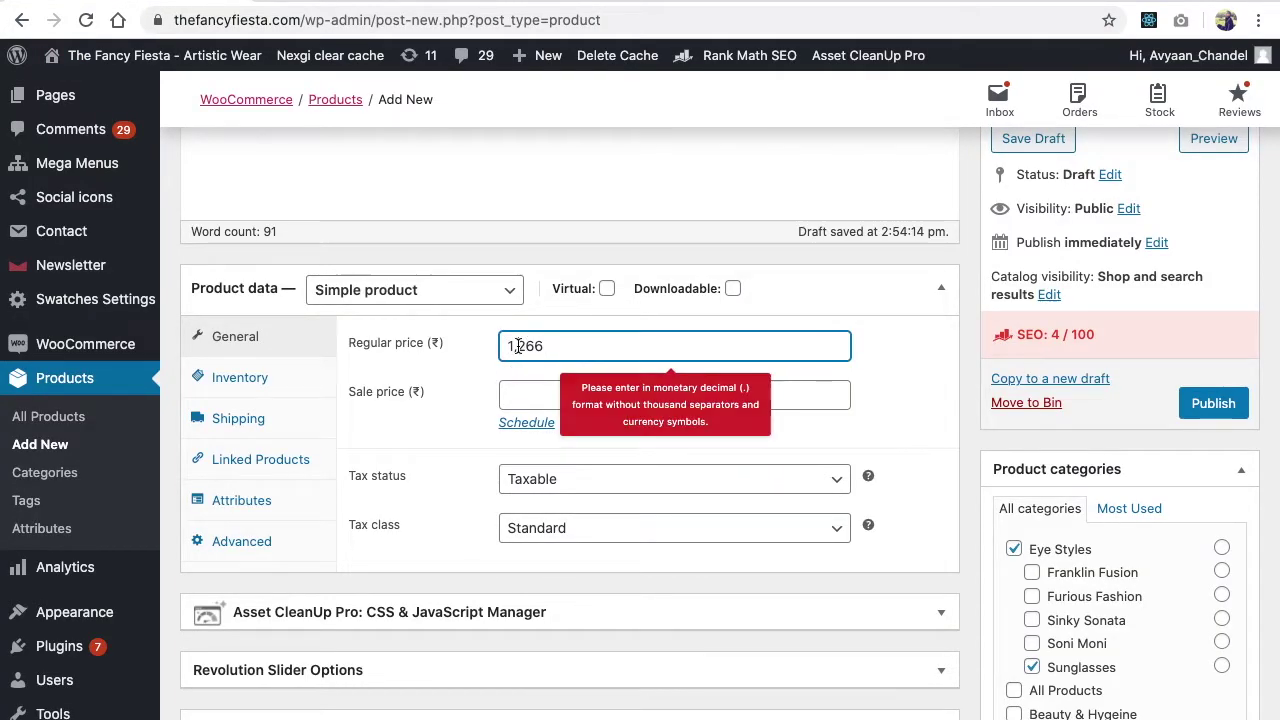
key("BackSpace")
Step: Set the product's sale price to 340
left_click(531, 395)
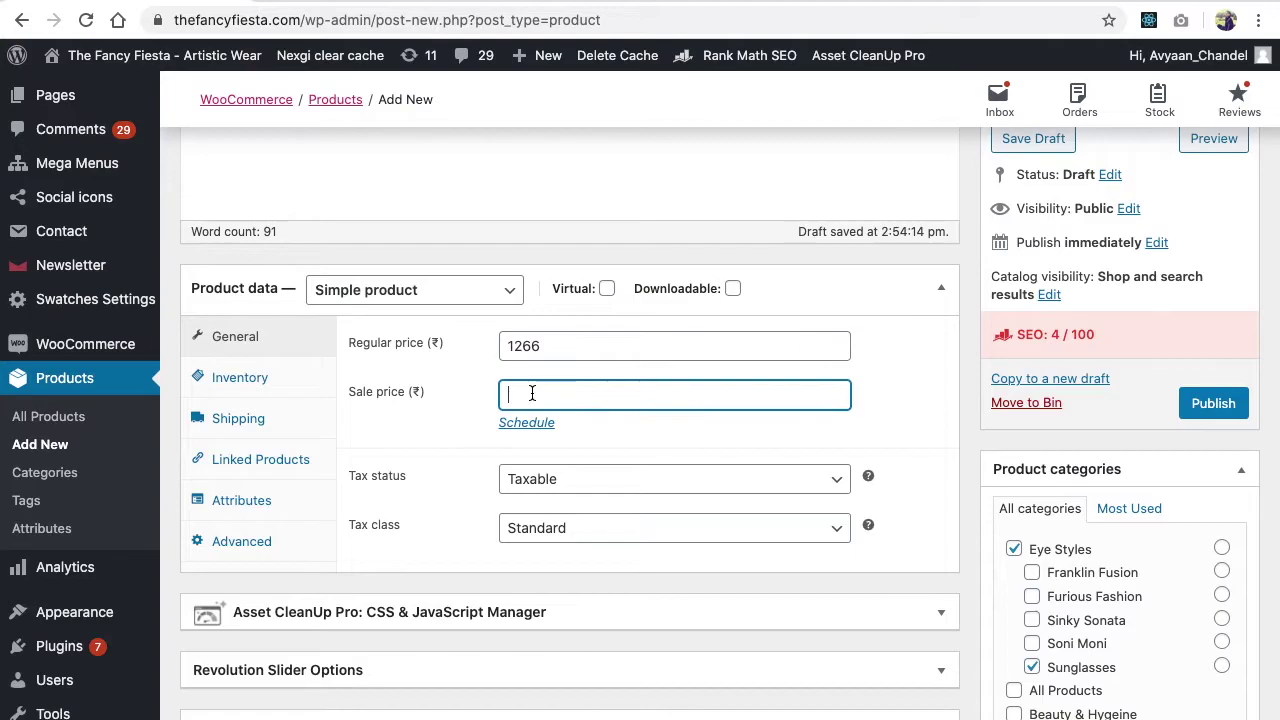
left_click(547, 349)
left_click(519, 394)
type("340")
Step: Schedule the sale price from 2020-05-04 to 2020-05-31
left_click(520, 424)
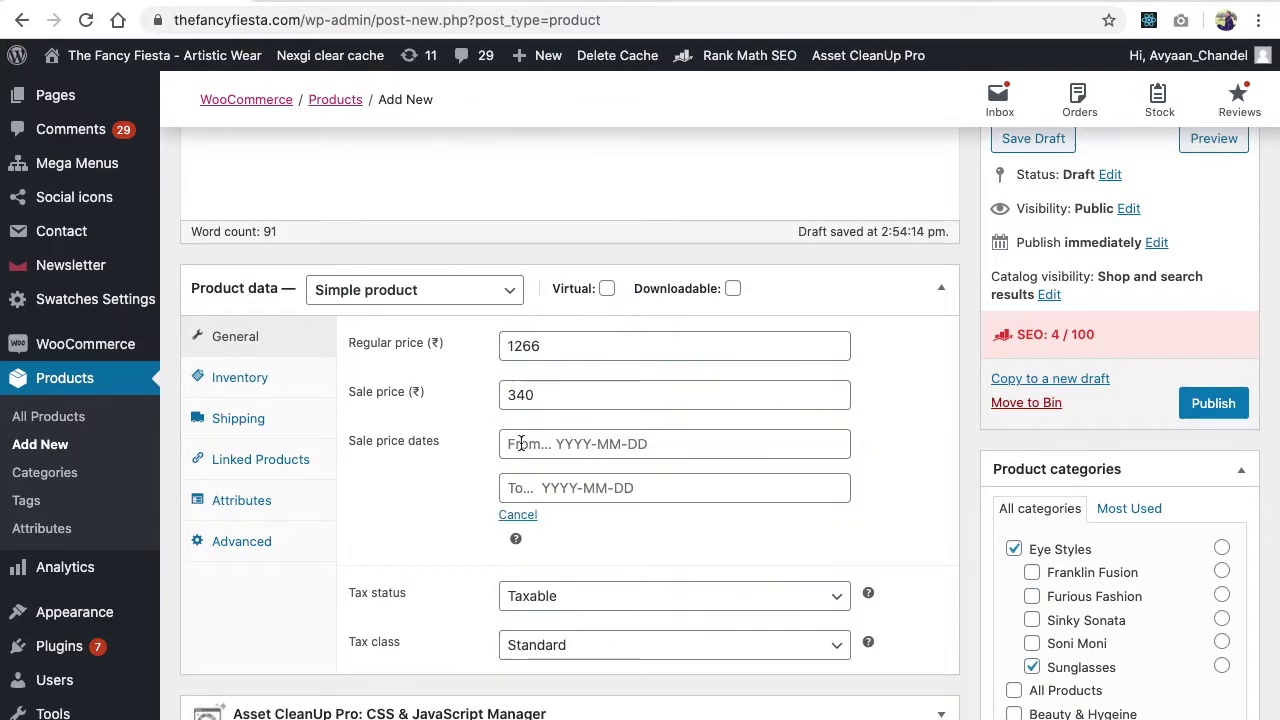
left_click(535, 445)
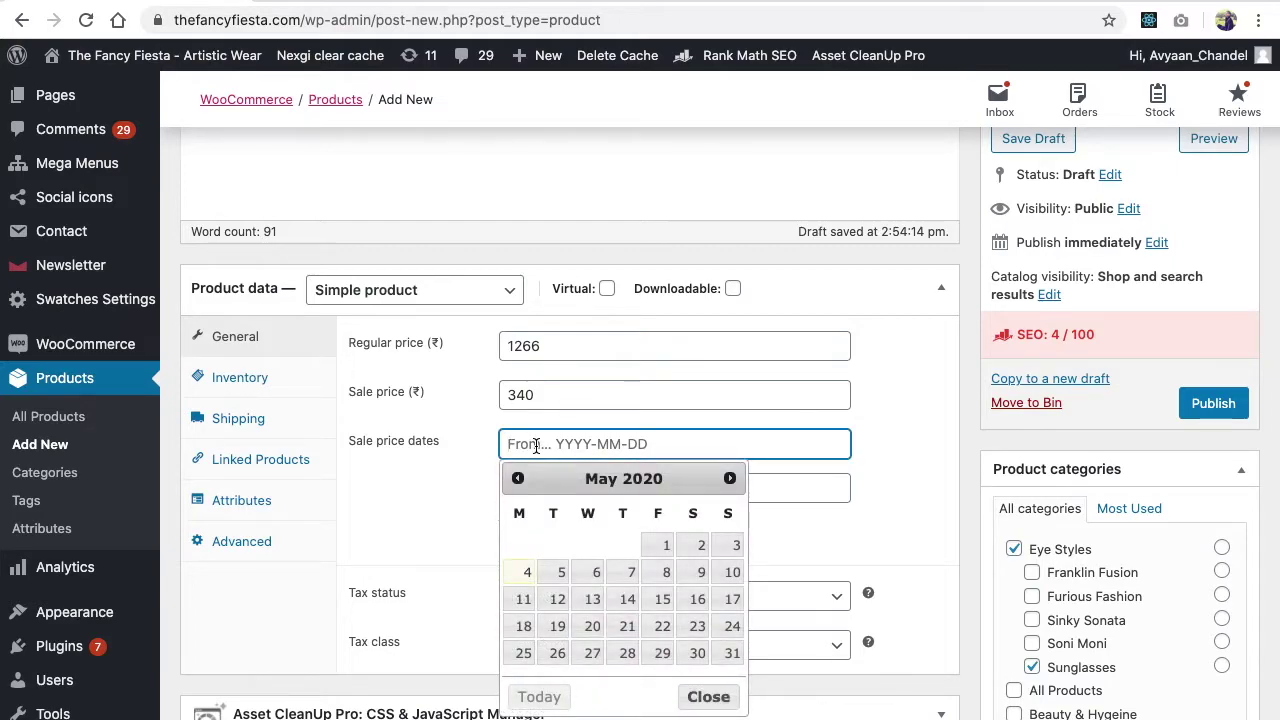
left_click(527, 572)
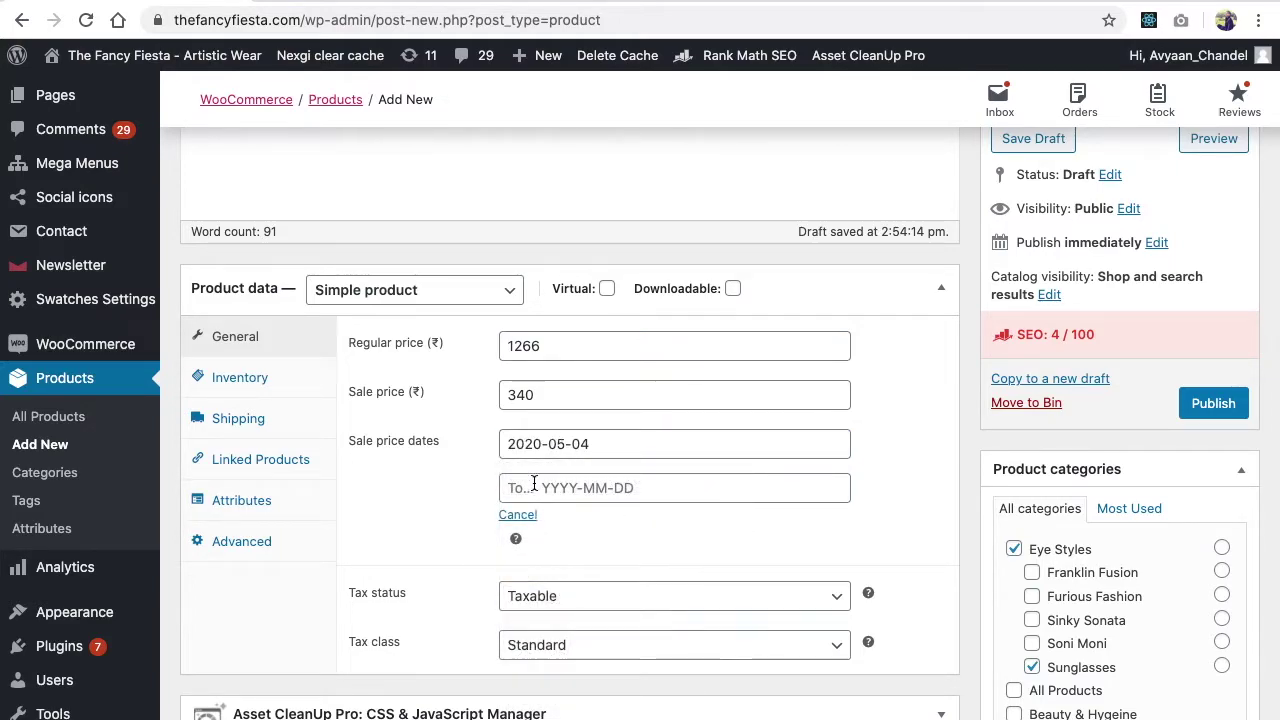
left_click(534, 486)
left_click(734, 418)
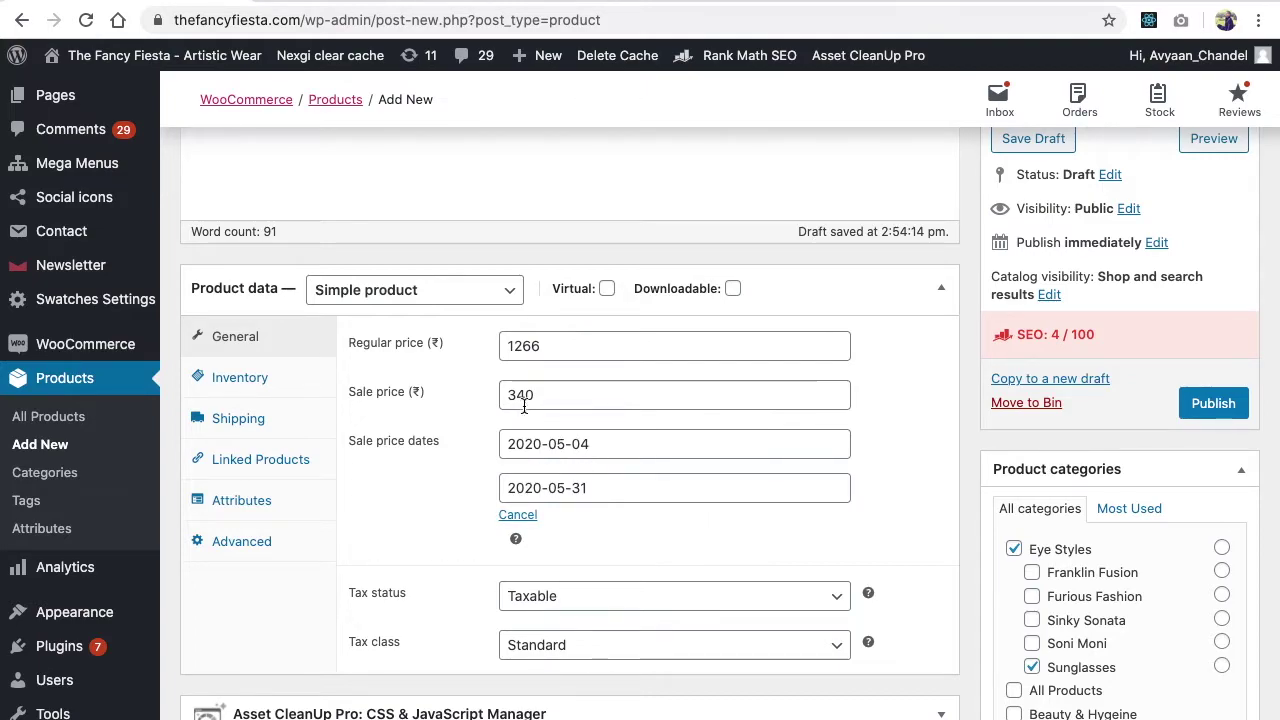
Step: Publish the product and open its live store page in a separate browser tab
left_click(1214, 416)
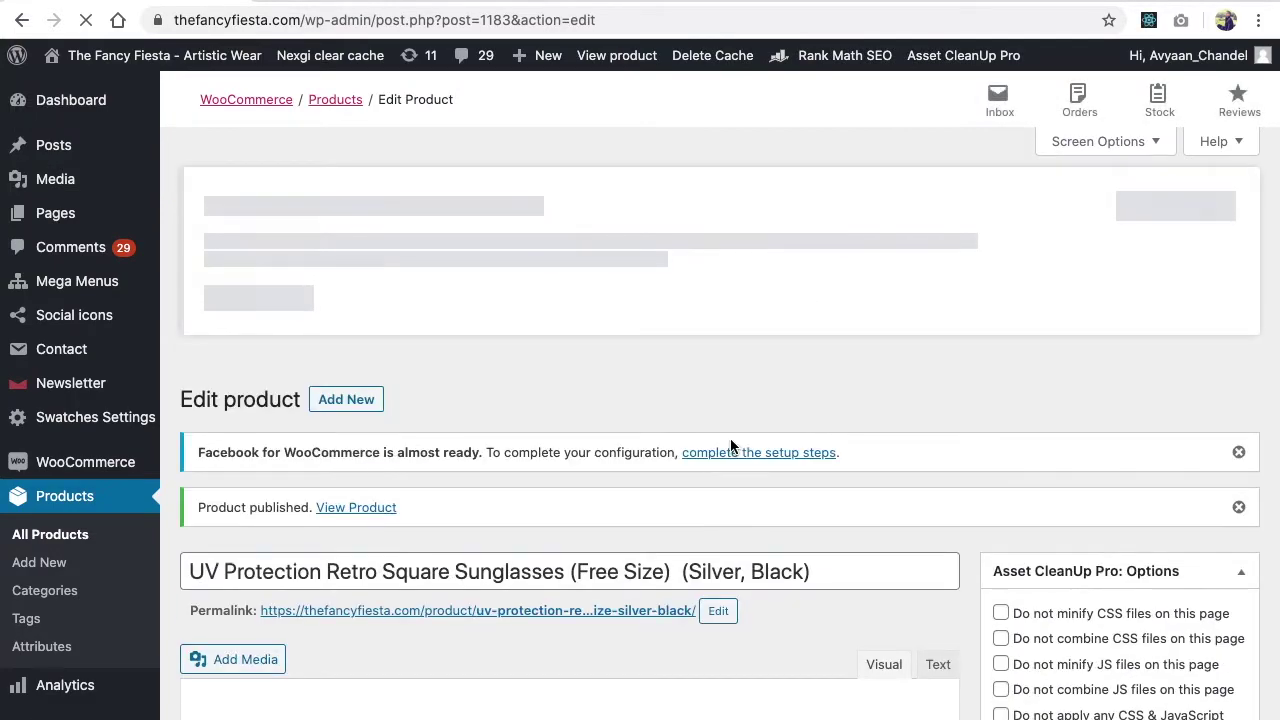
right_click(338, 503)
left_click(352, 503)
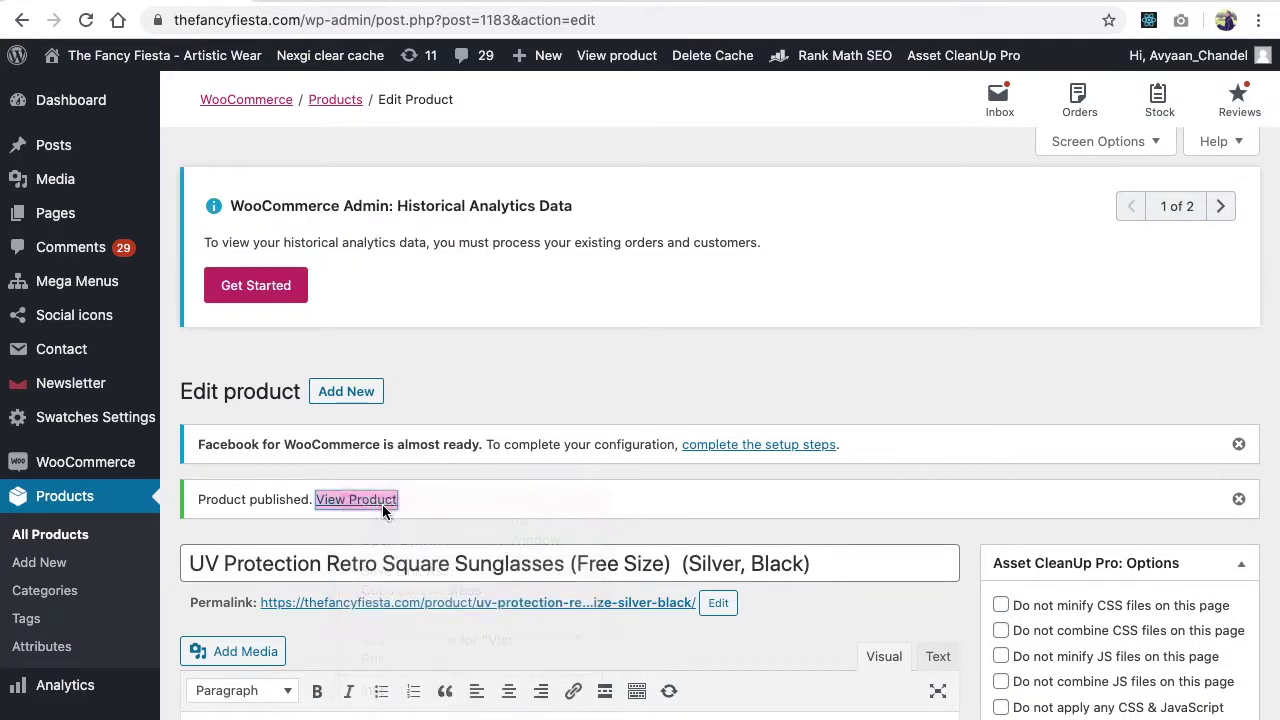
left_click(330, 2)
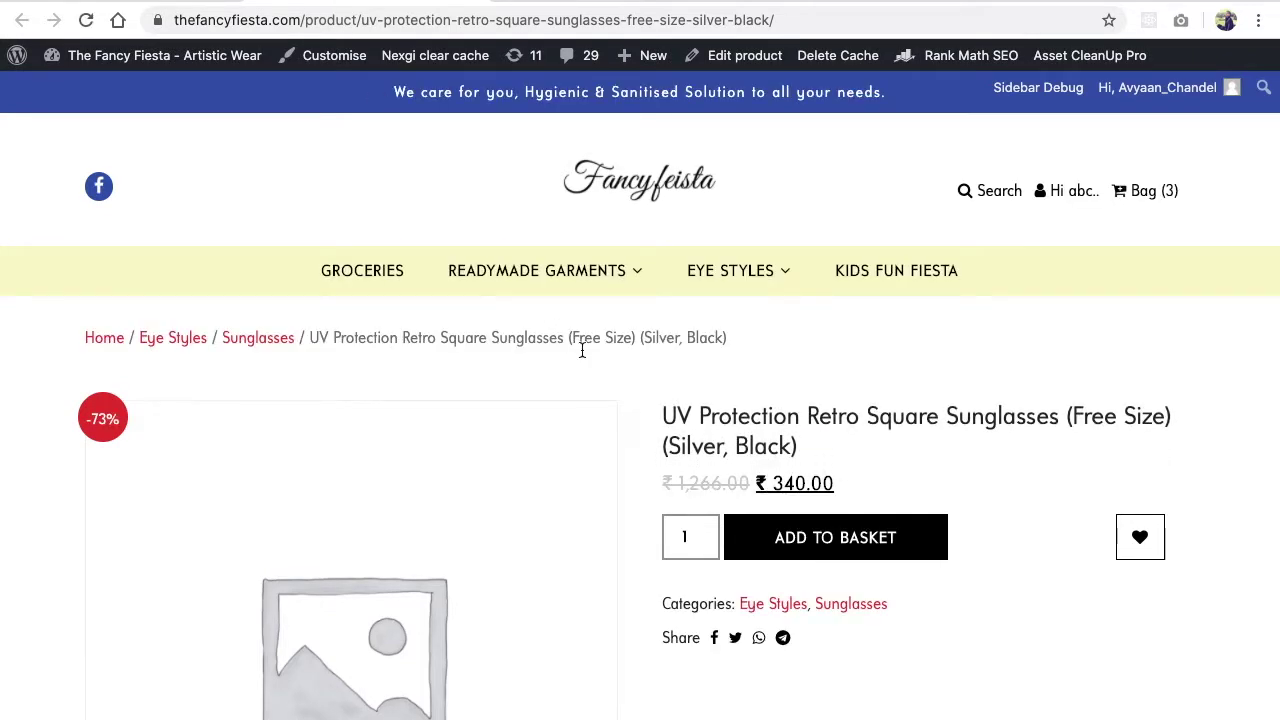
Step: Review the live product page's prices, discount badge, categories and description, and compare them with the Flipkart listing
scroll(623, 417, "down", 2)
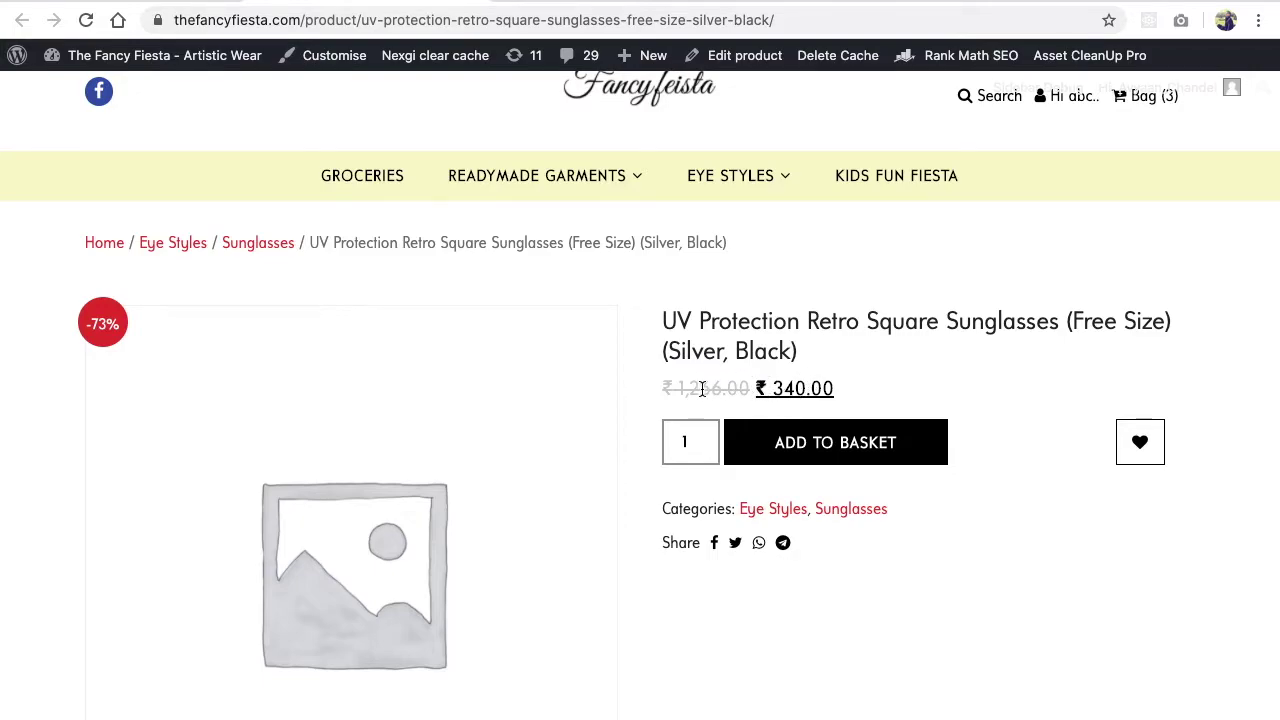
scroll(709, 420, "down", 1)
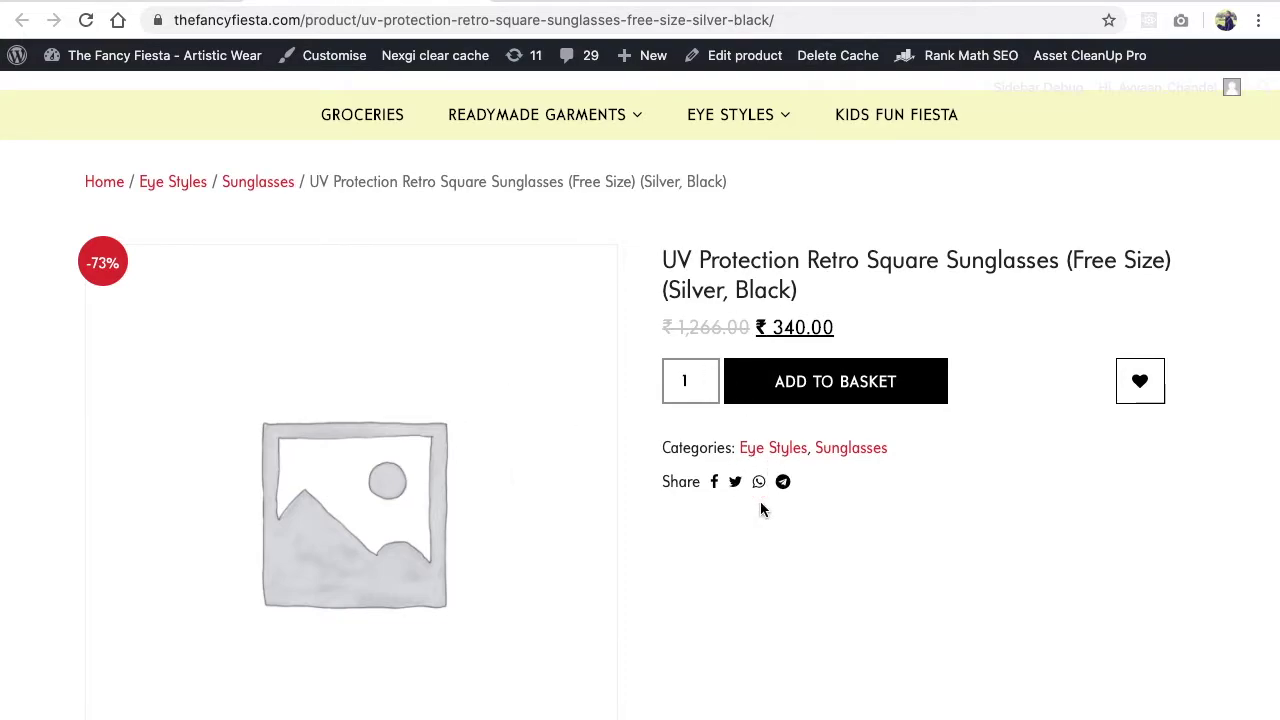
scroll(760, 501, "down", 3)
scroll(760, 501, "down", 2)
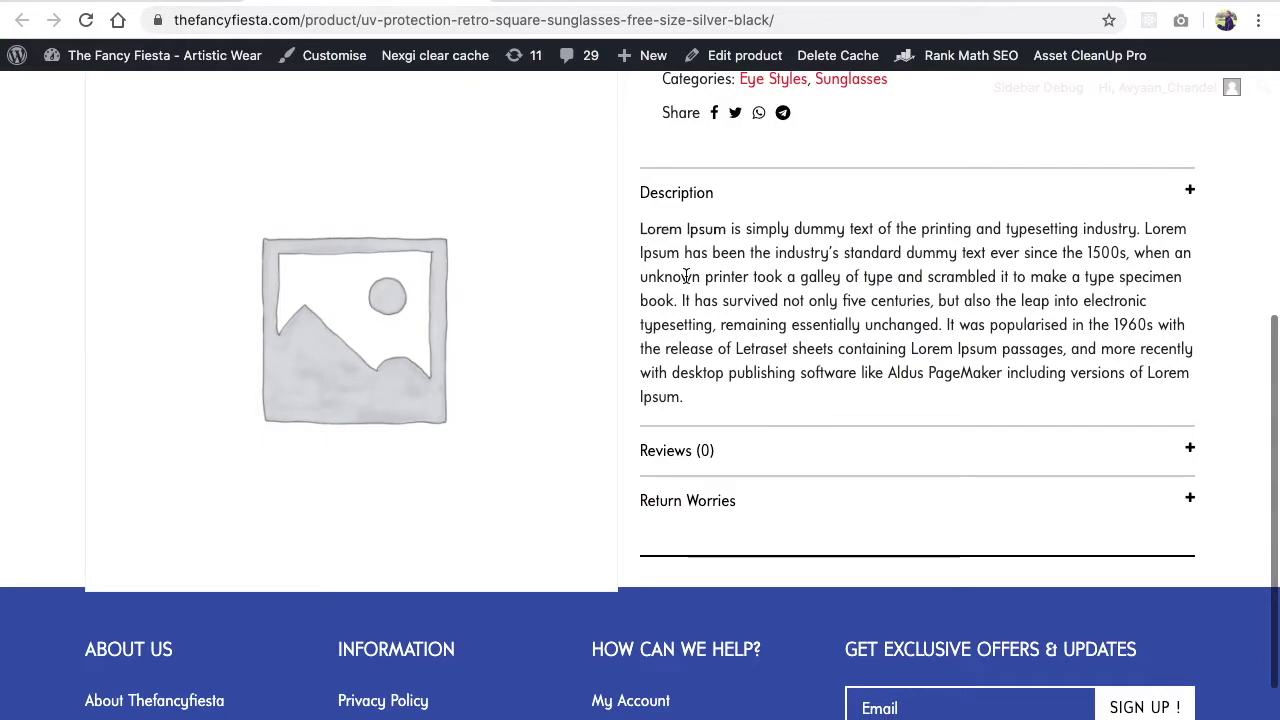
scroll(708, 270, "up", 4)
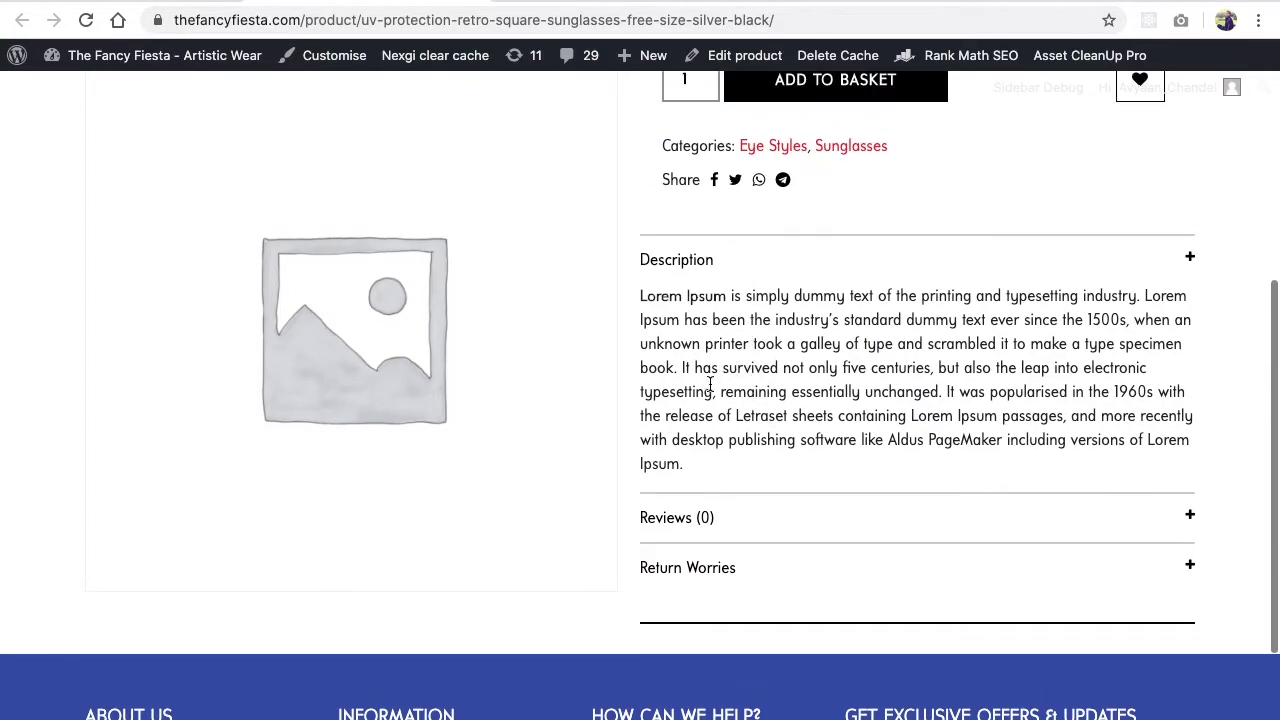
scroll(714, 334, "up", 2)
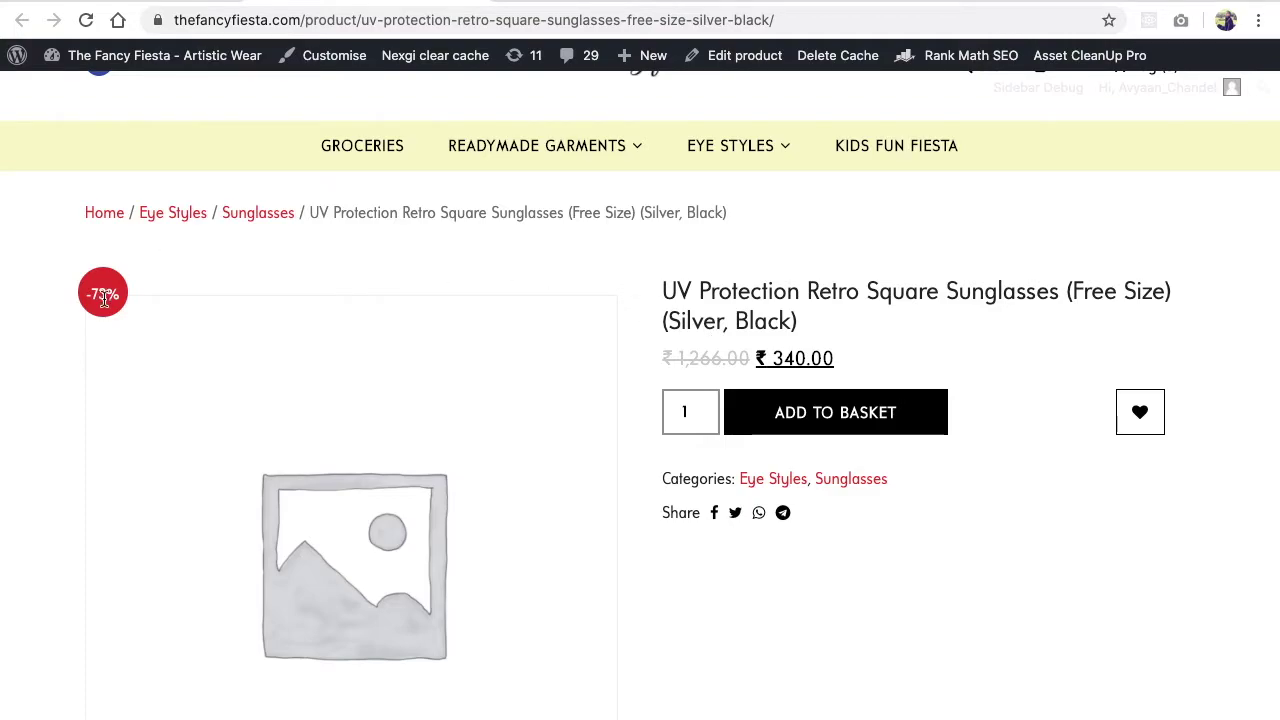
left_click(538, 4)
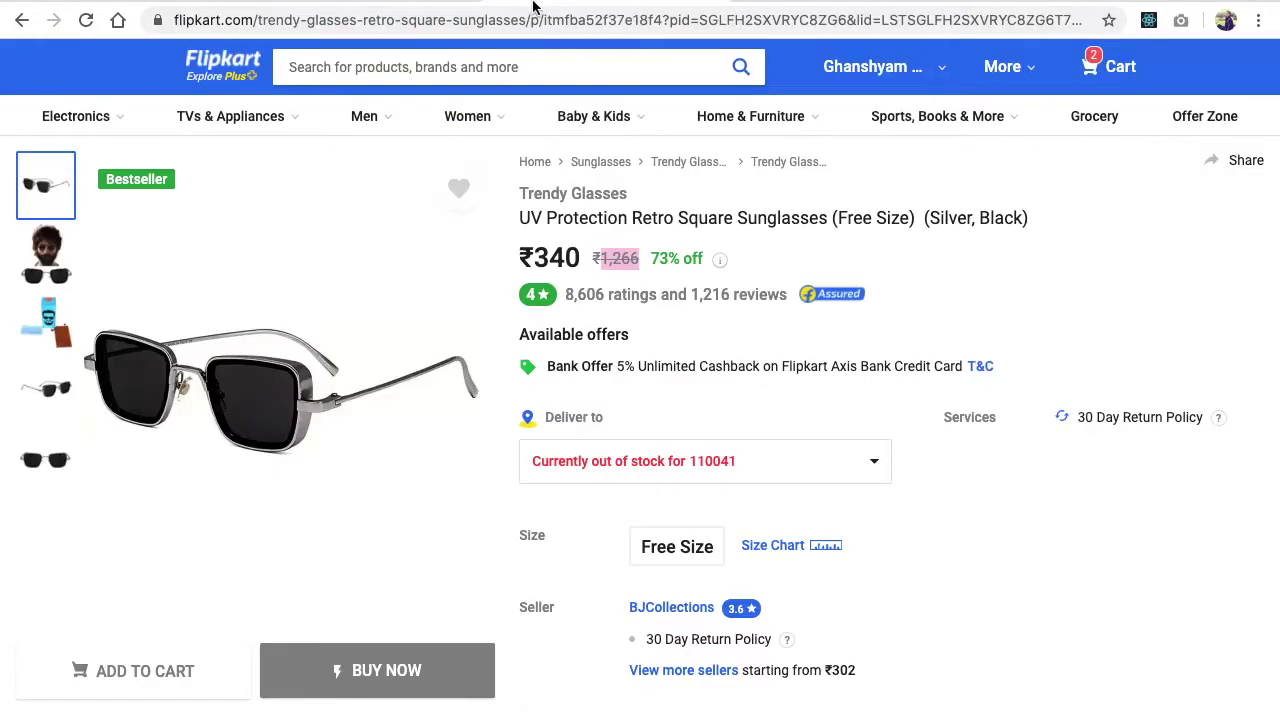
left_click(385, 3)
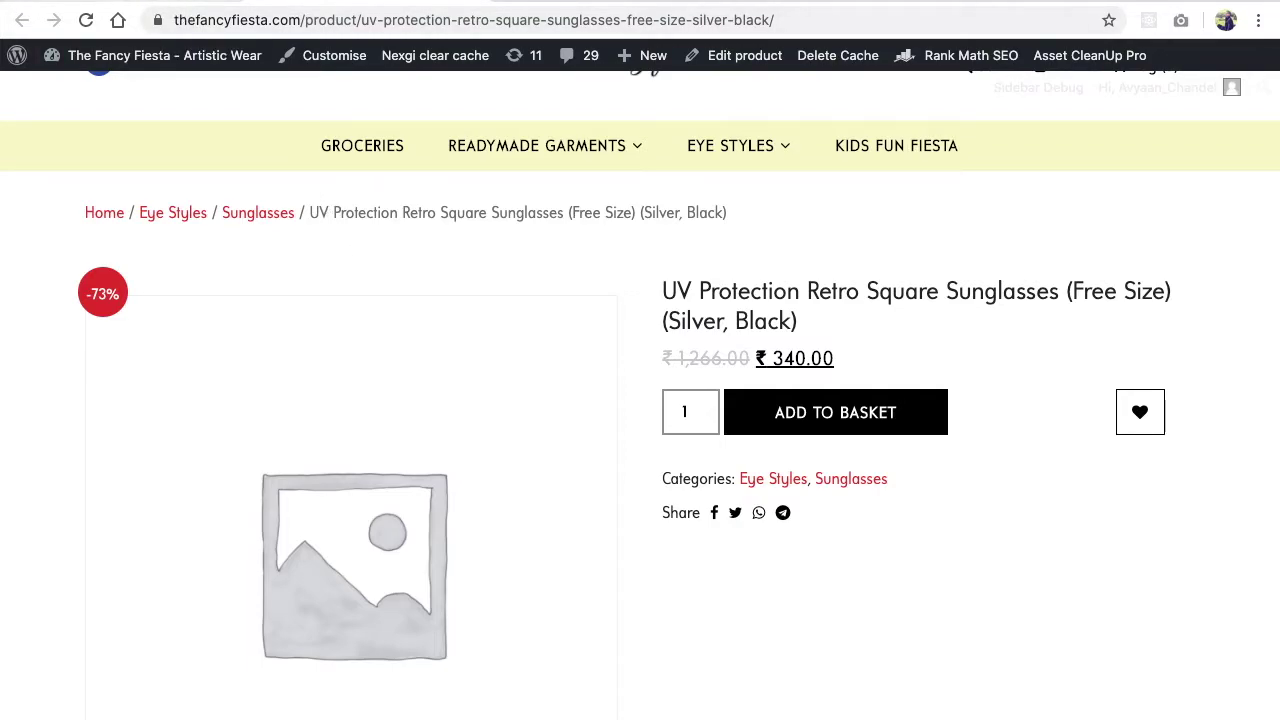
scroll(335, 378, "down", 3)
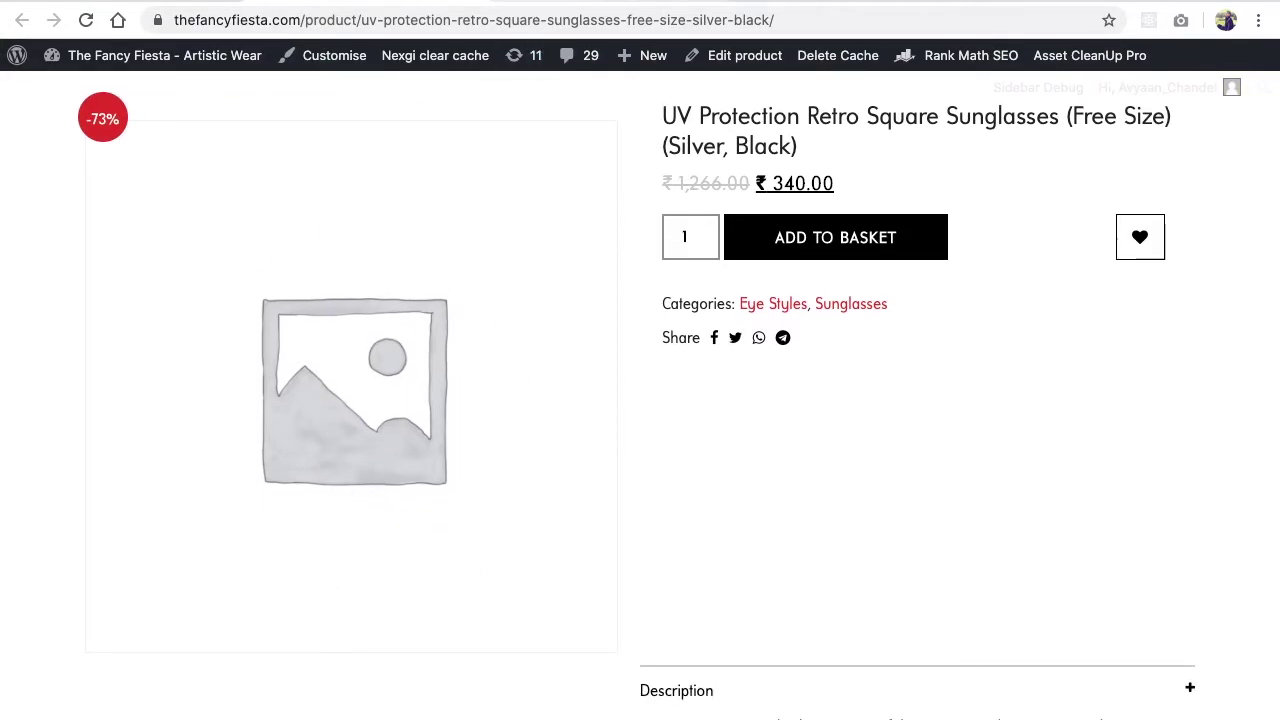
Step: Switch to the Flipkart listing and save its first sunglasses photo to the Desktop as sun-glass-image-1.jpeg
key("ctrl+Tab")
right_click(248, 370)
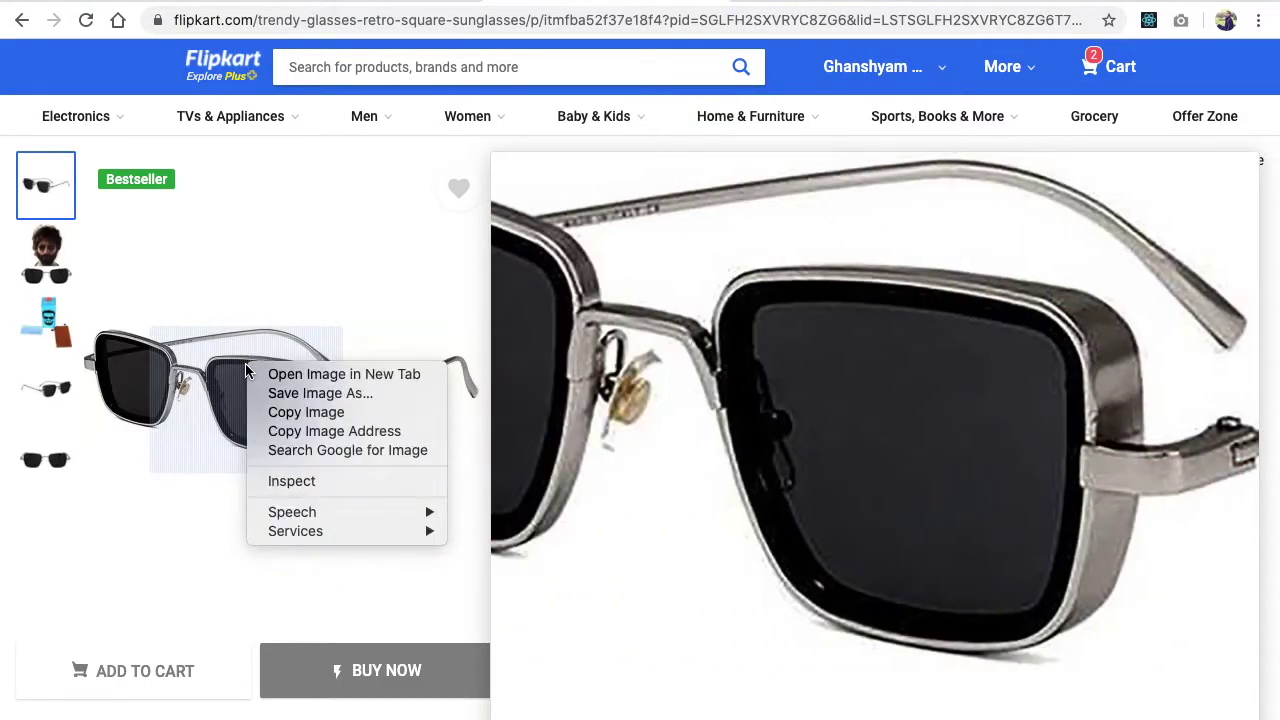
left_click(285, 395)
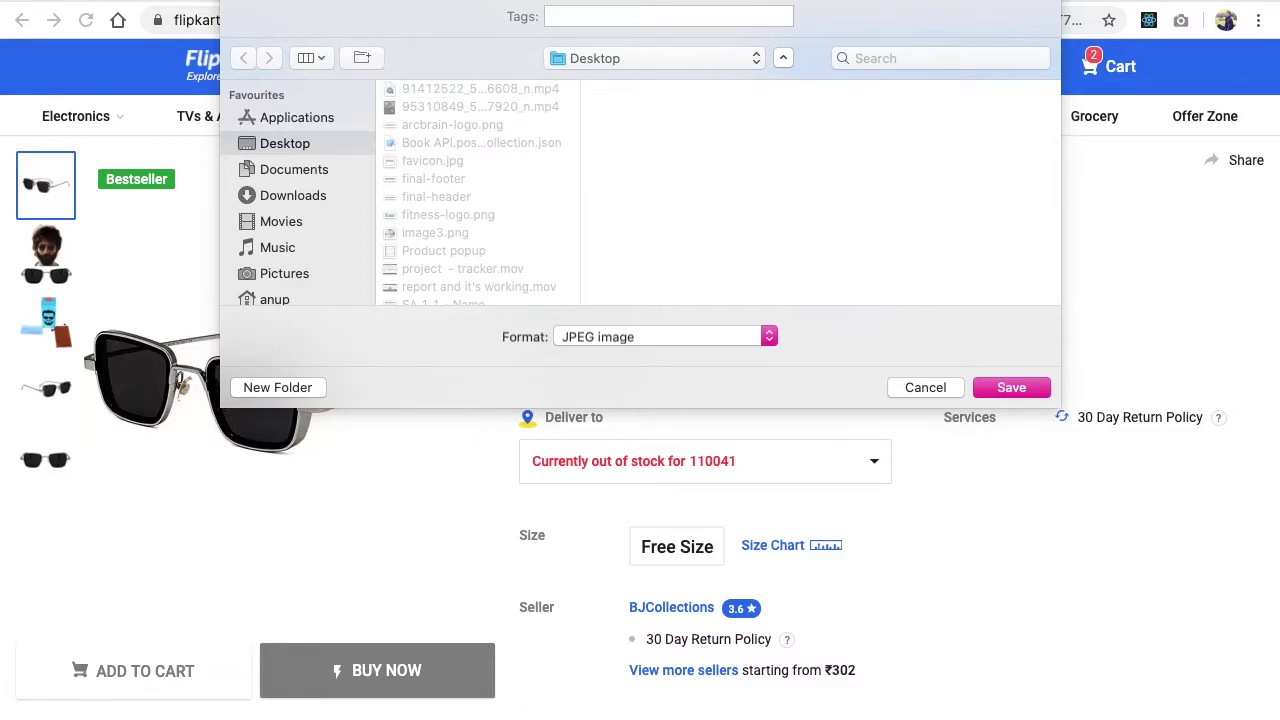
key("Return")
Step: Save the listing's second photo, showing the model wearing the sunglasses, to the Desktop as sun-glass-image-2.jpeg
mouse_move(45, 253)
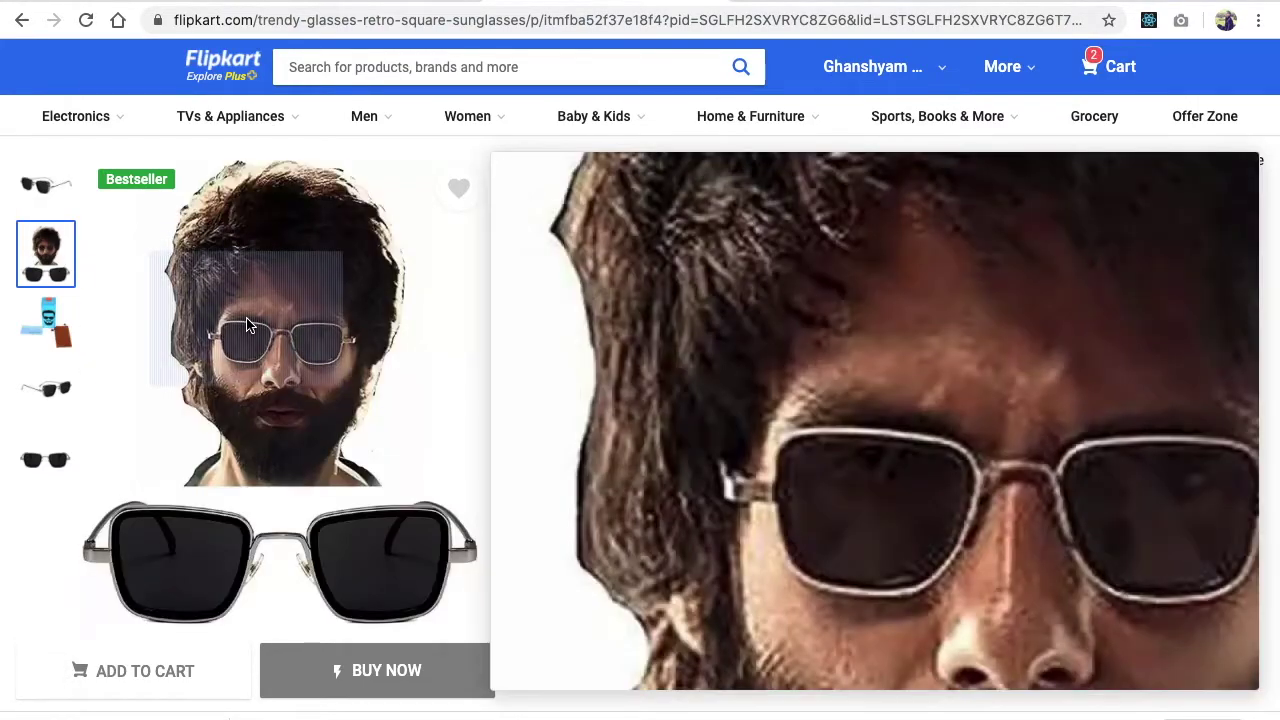
right_click(247, 325)
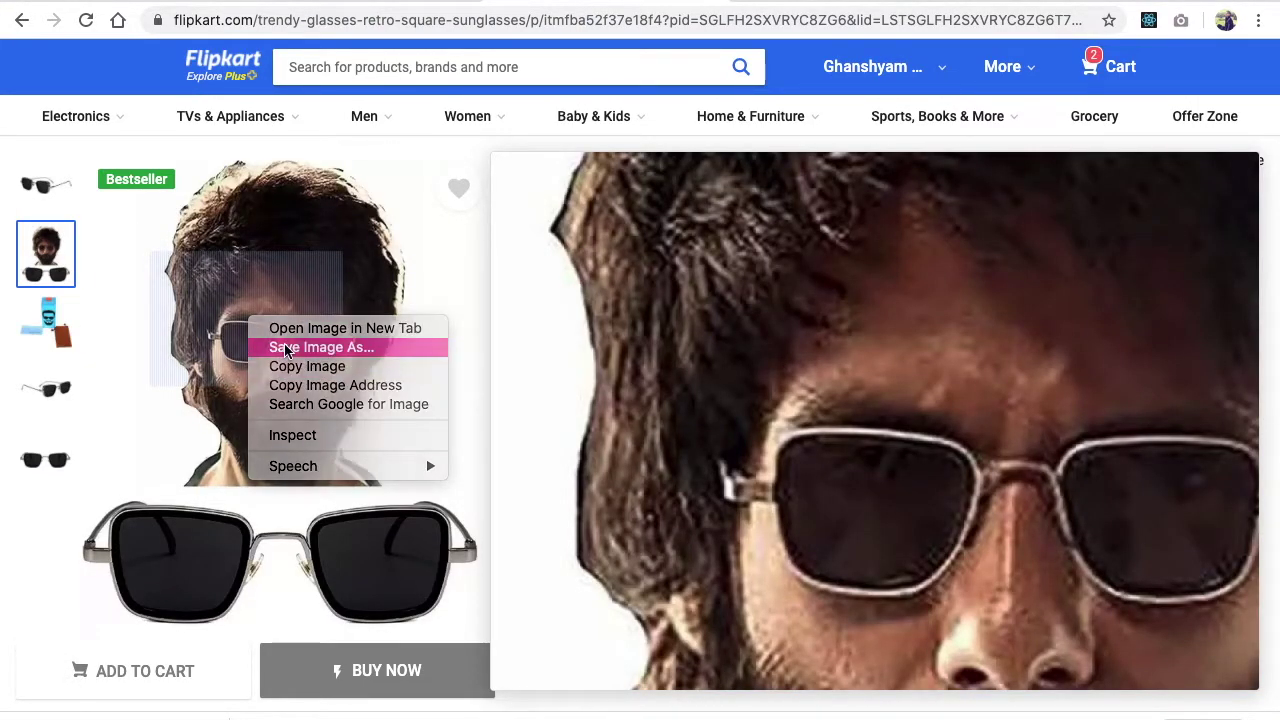
left_click(285, 348)
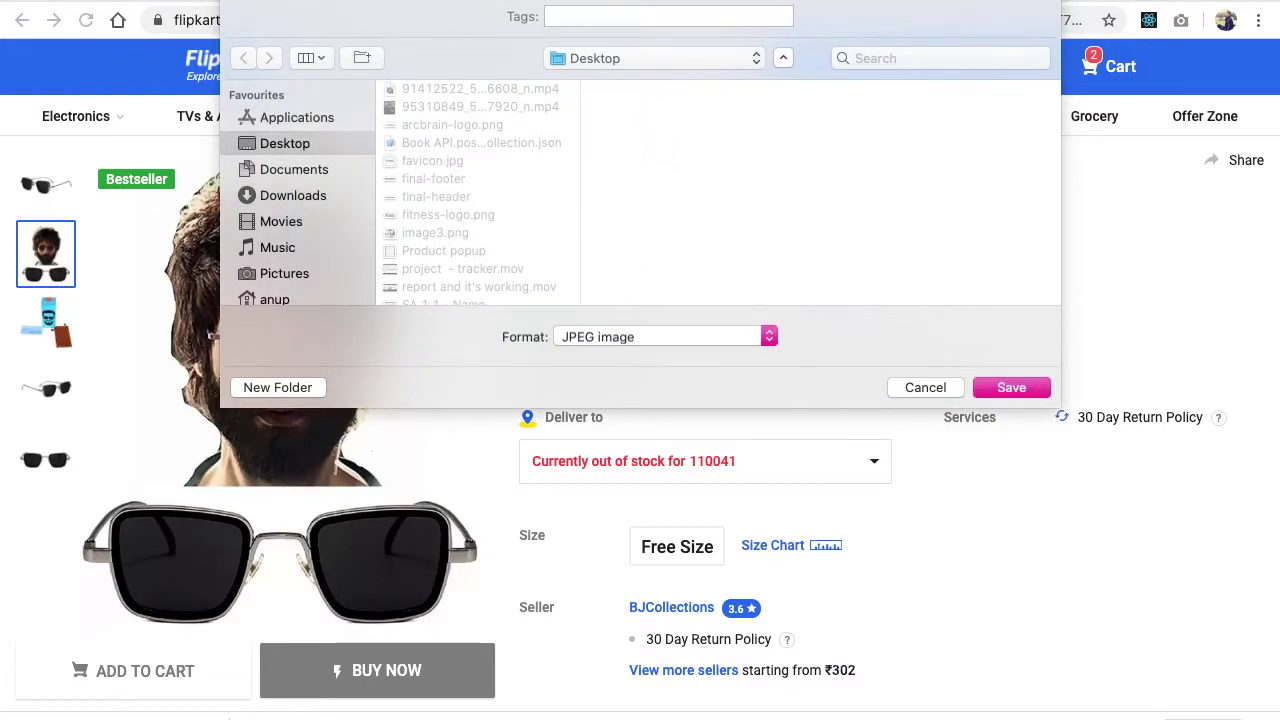
key("Return")
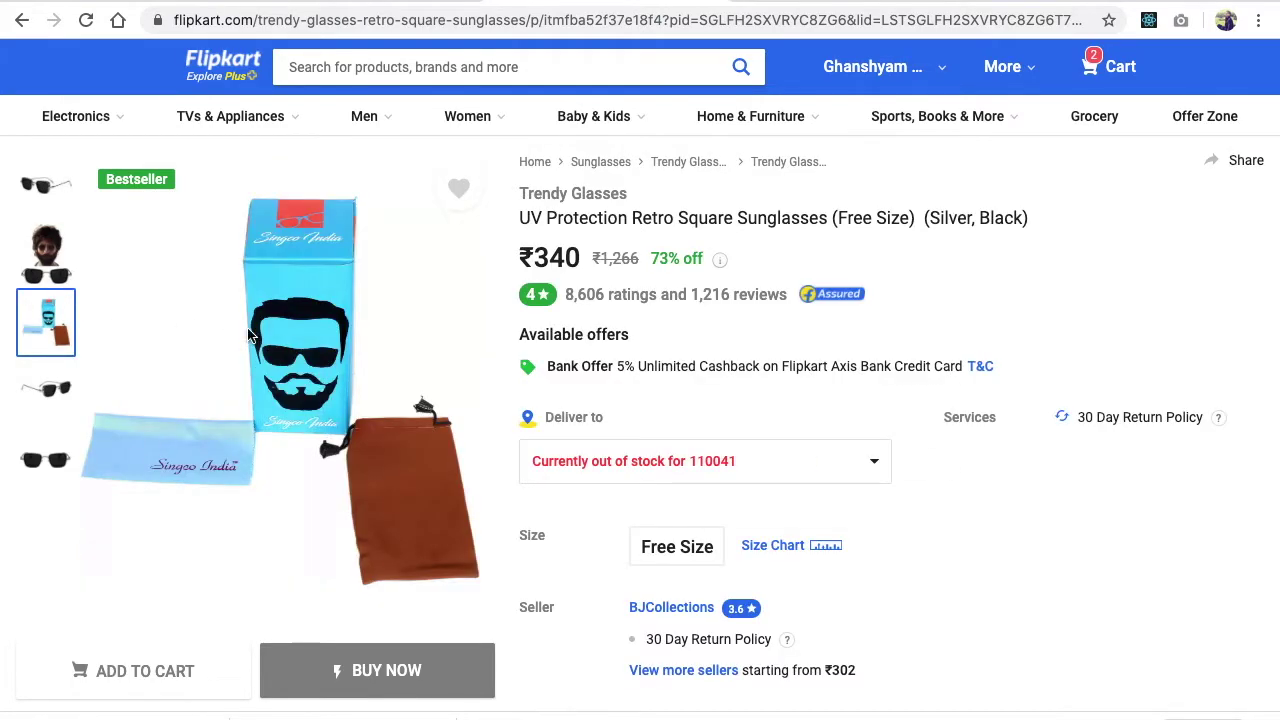
Step: Save the listing's third photo, showing the box, cloth and pouch, to the Desktop as sun-glass-image-3.jpeg
right_click(248, 328)
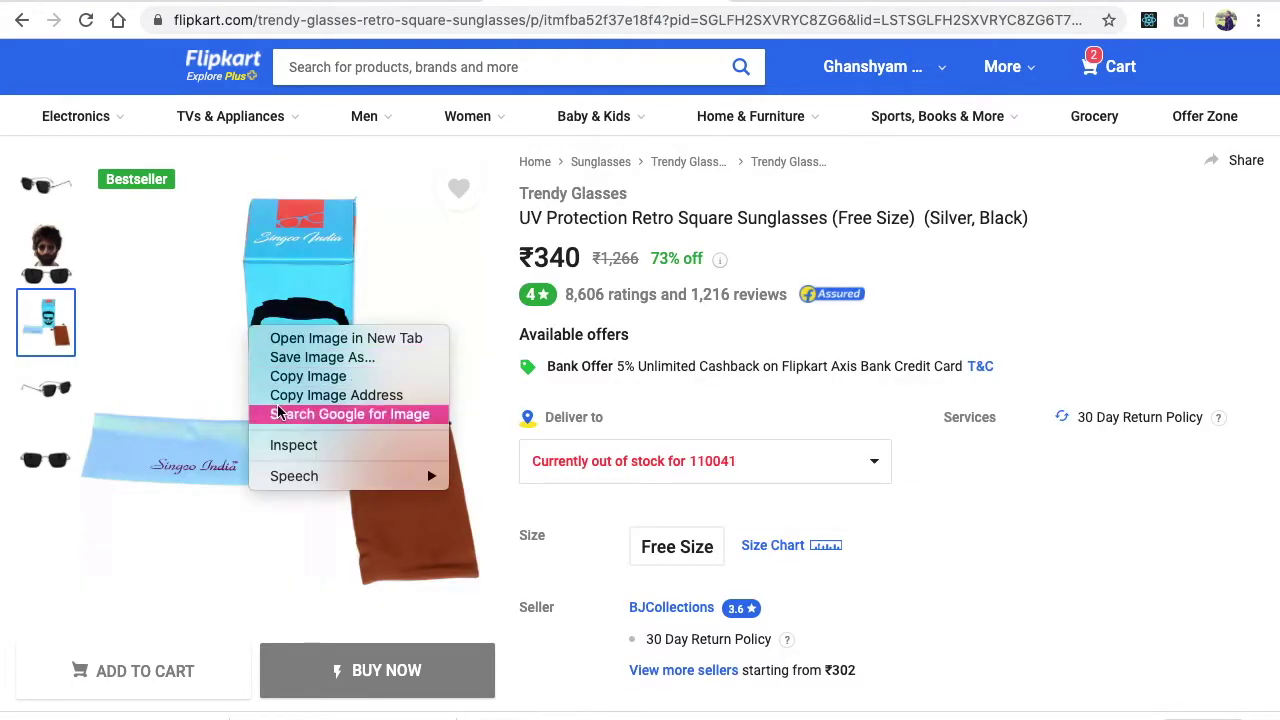
left_click(300, 357)
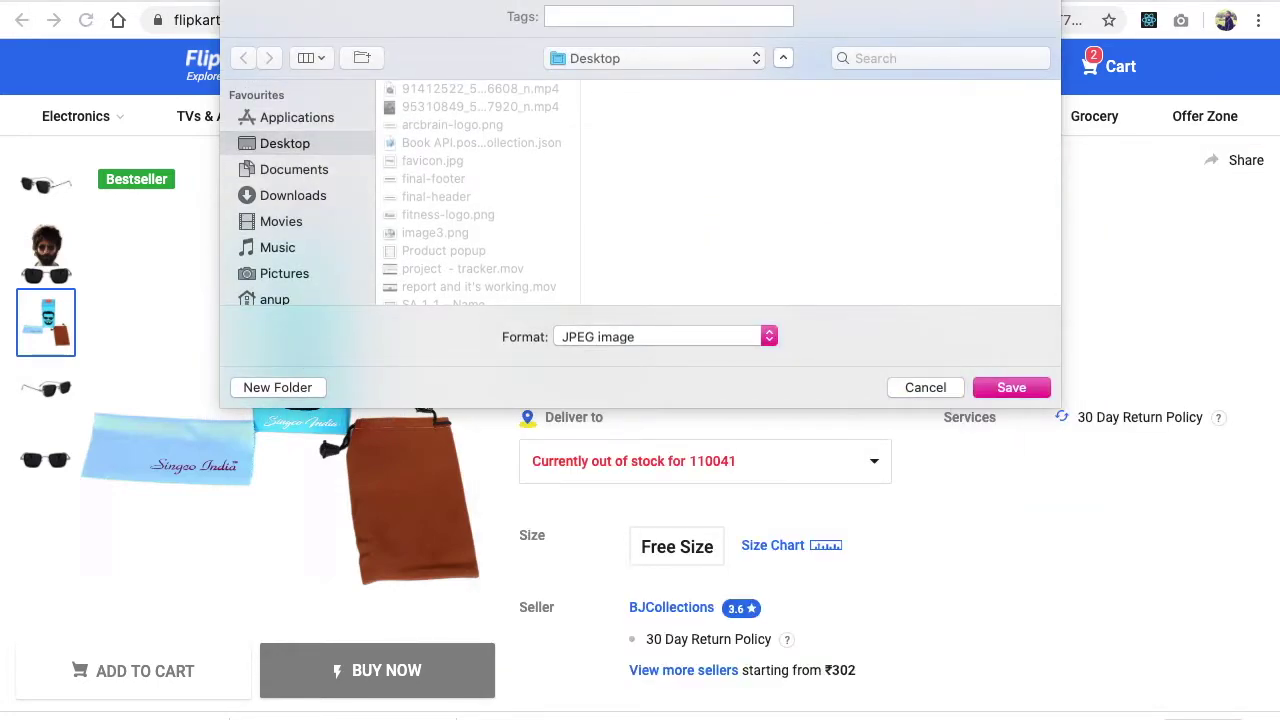
key("Return")
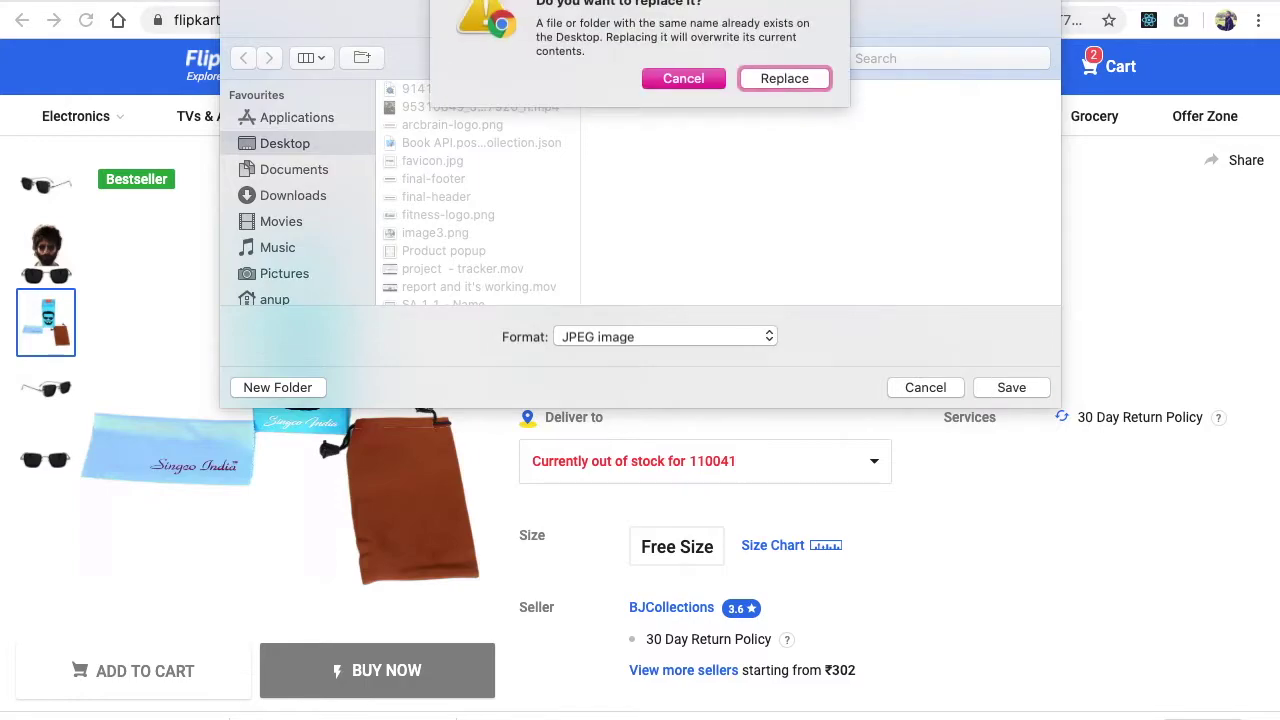
key("Escape")
key("Escape")
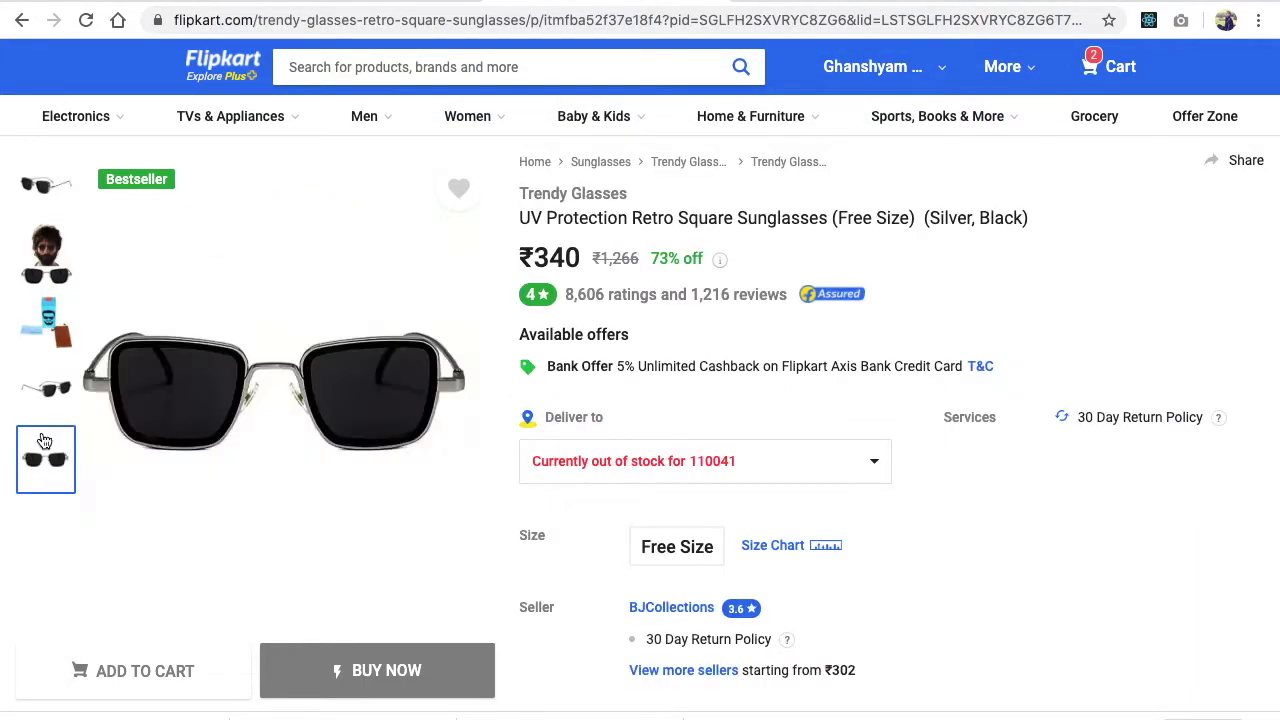
Step: Save the listing's fourth photo, the angled view of the sunglasses, to the Desktop as sun-glass-iamge-4.jpeg
mouse_move(47, 389)
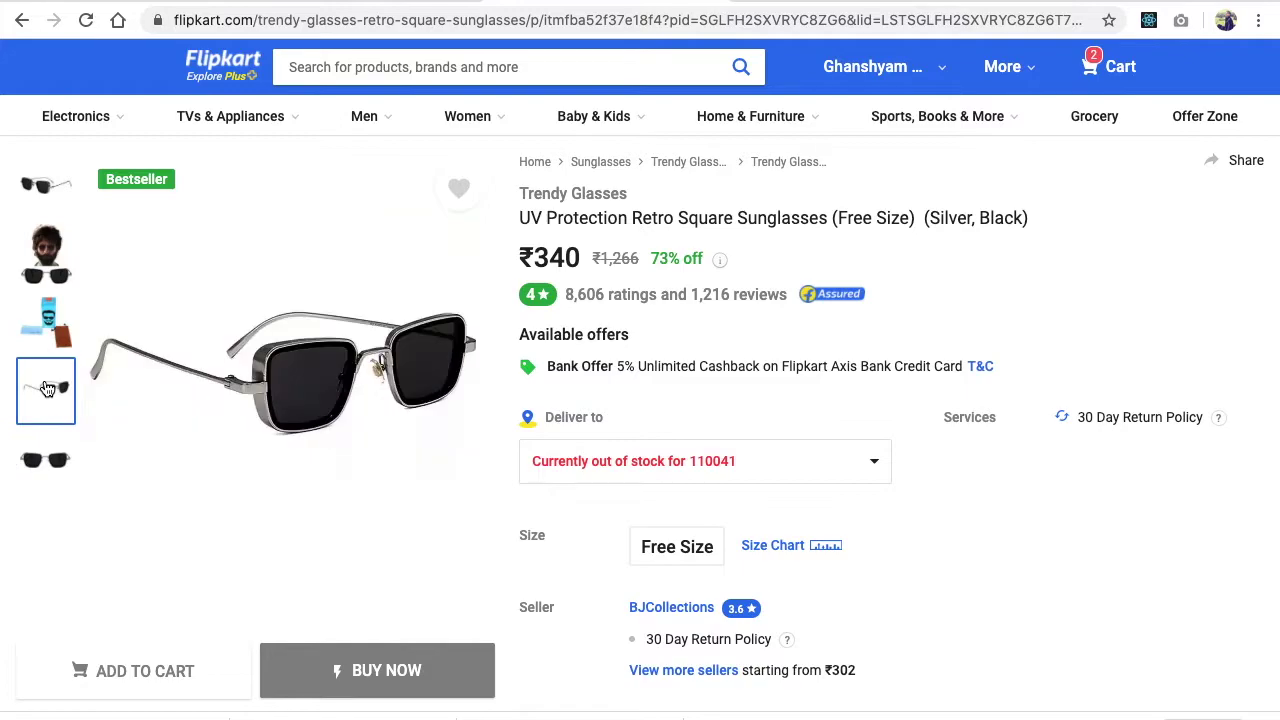
right_click(252, 383)
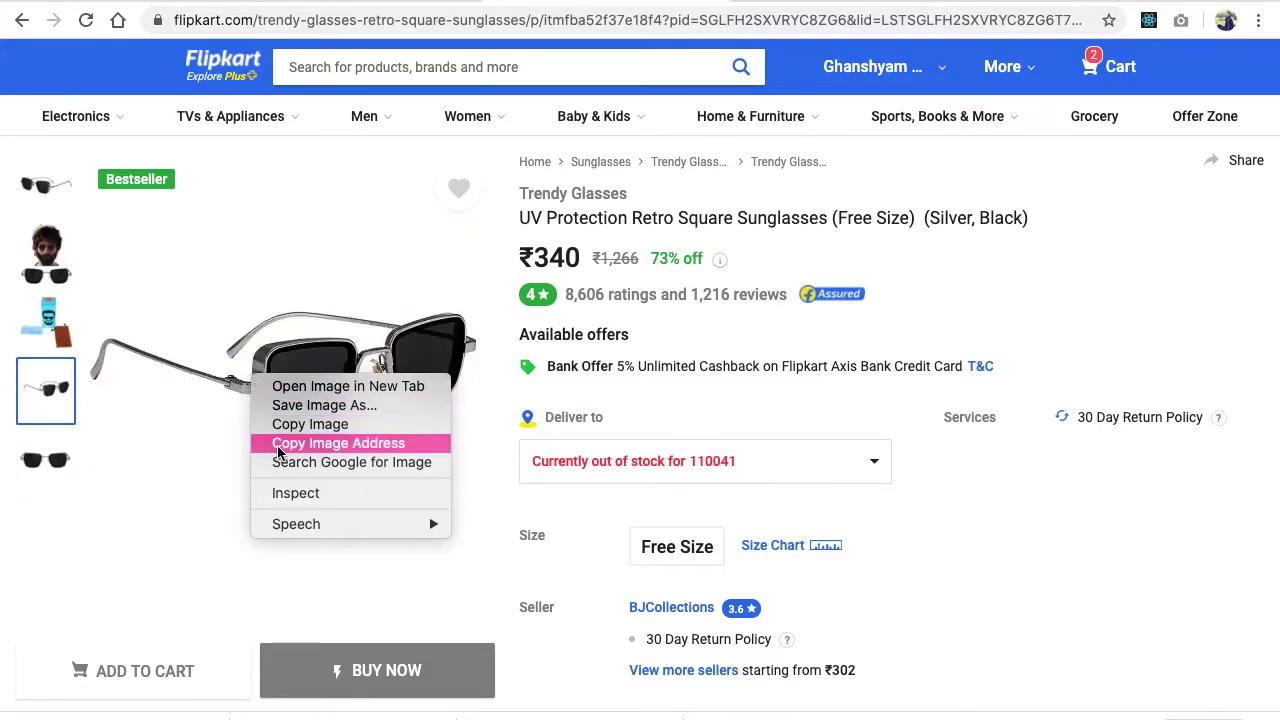
left_click(300, 405)
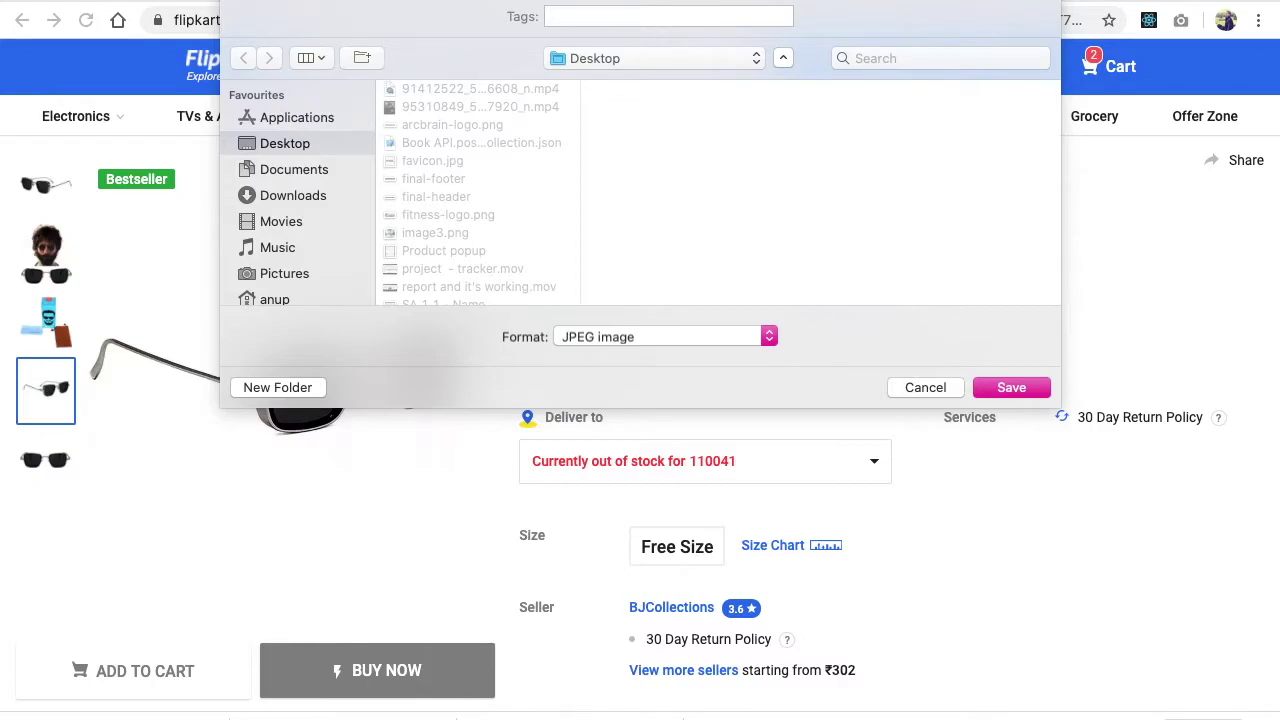
key("Return")
Step: Look over the product editor's image and gallery sections and the live store's Sunglasses category page
key("ctrl+shift+Tab")
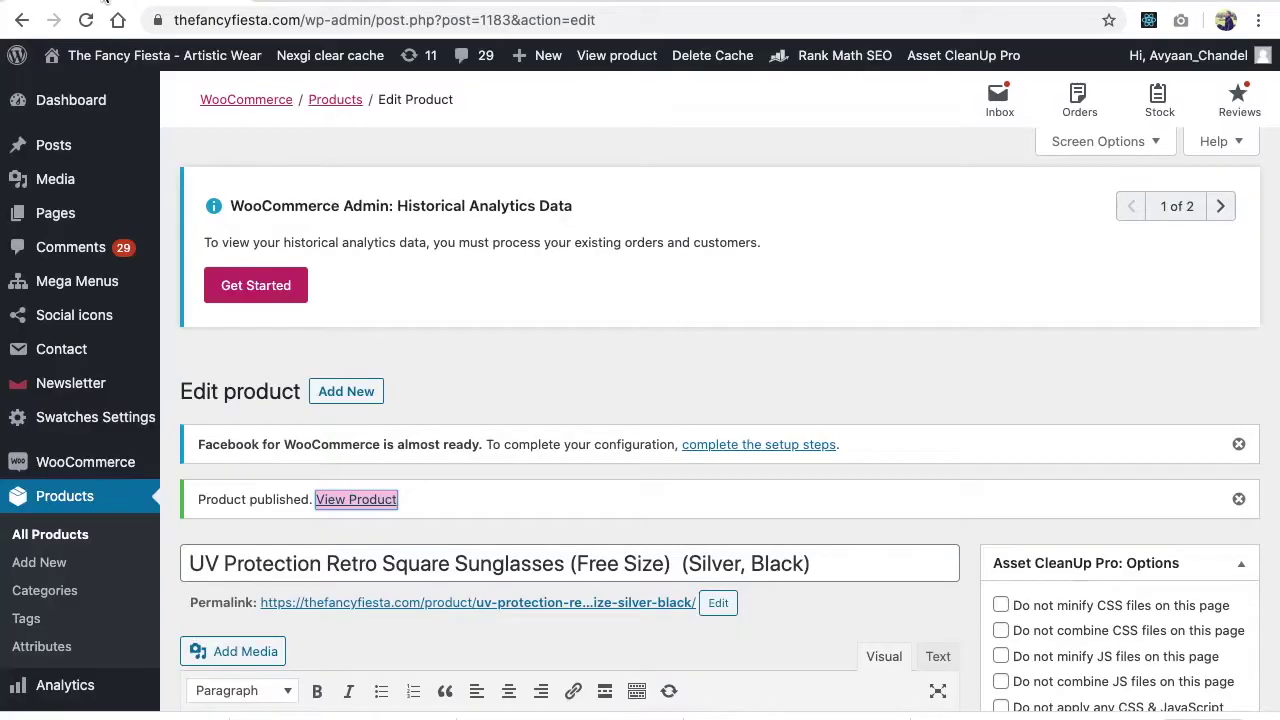
scroll(1158, 503, "down", 15)
scroll(1158, 508, "down", 10)
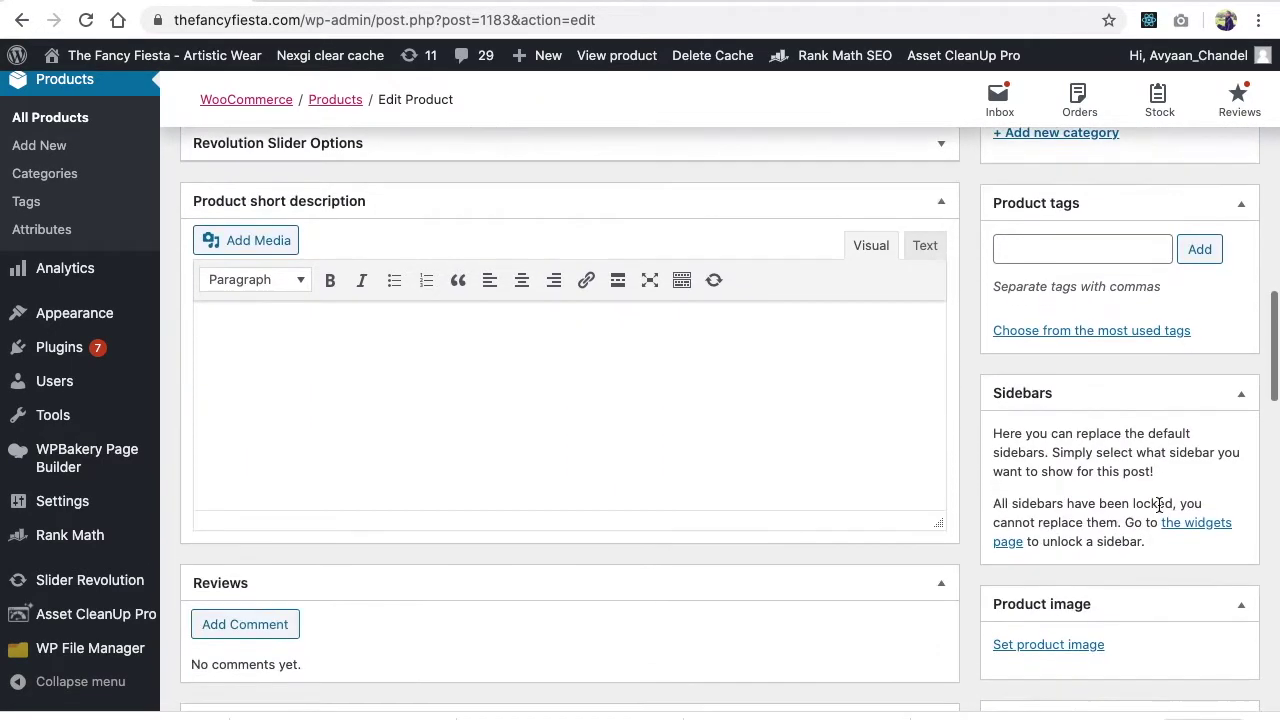
scroll(1158, 503, "down", 5)
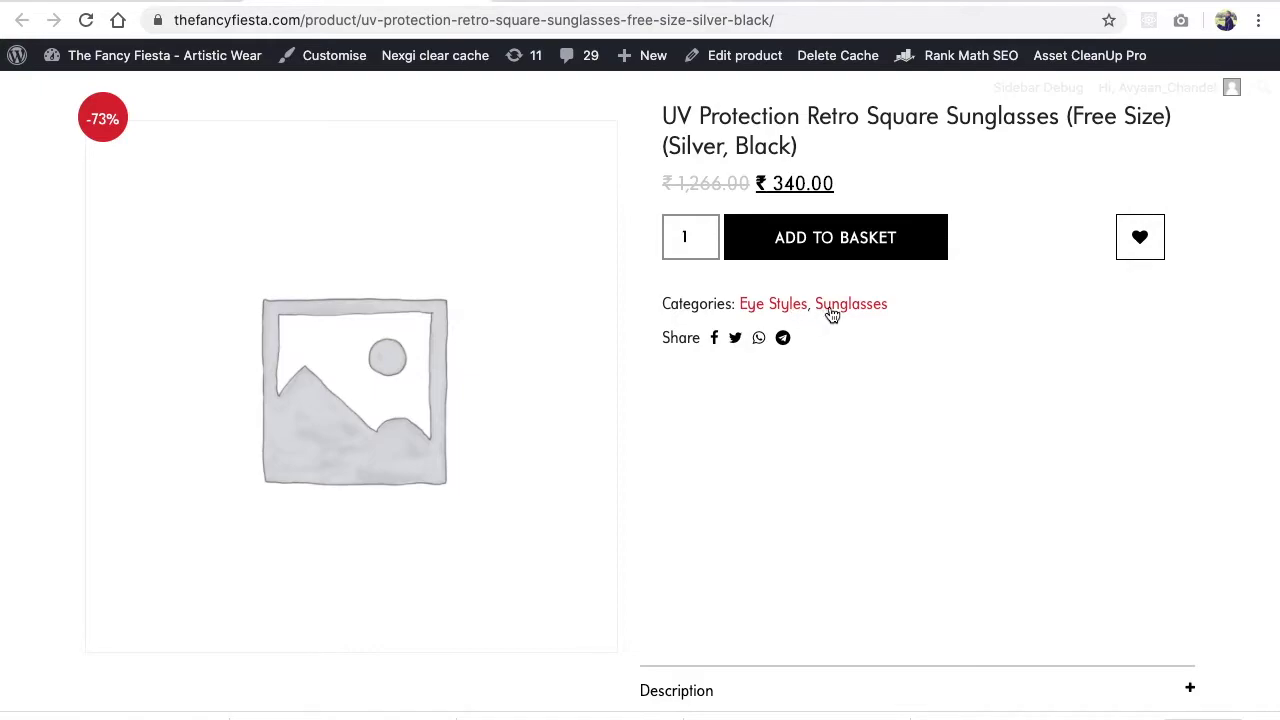
left_click(833, 314)
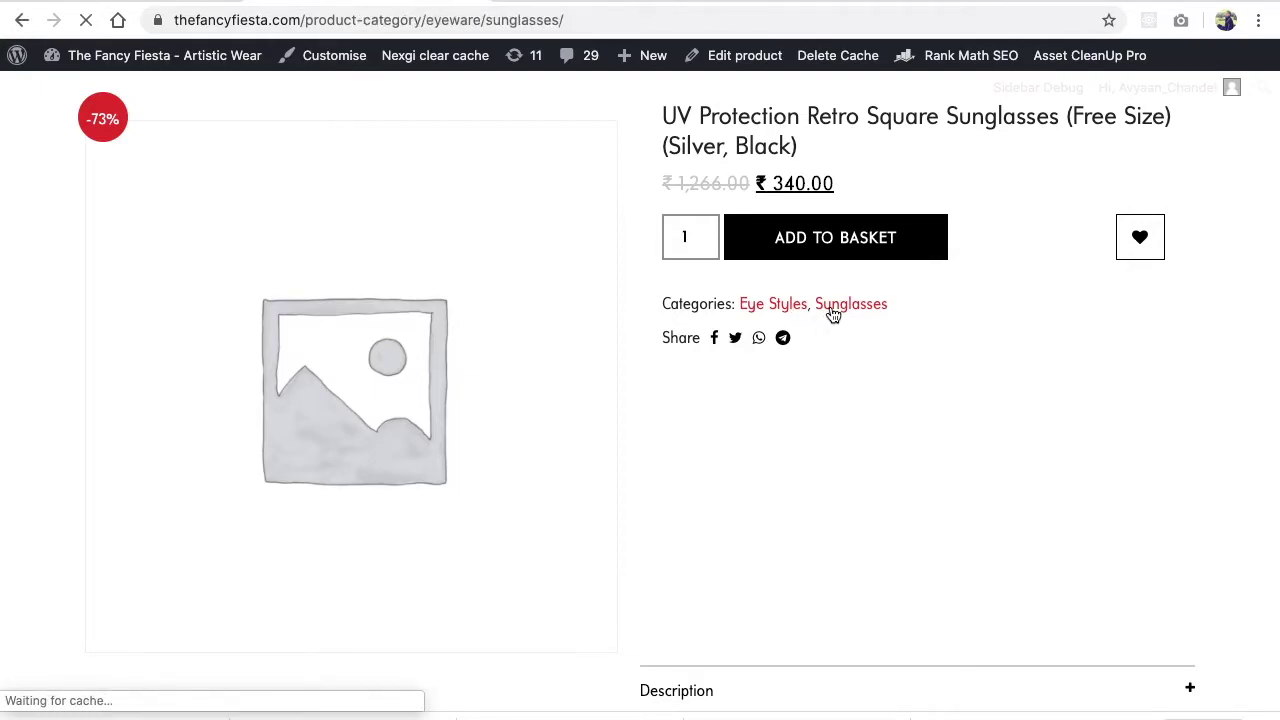
scroll(637, 488, "down", 1)
mouse_move(409, 451)
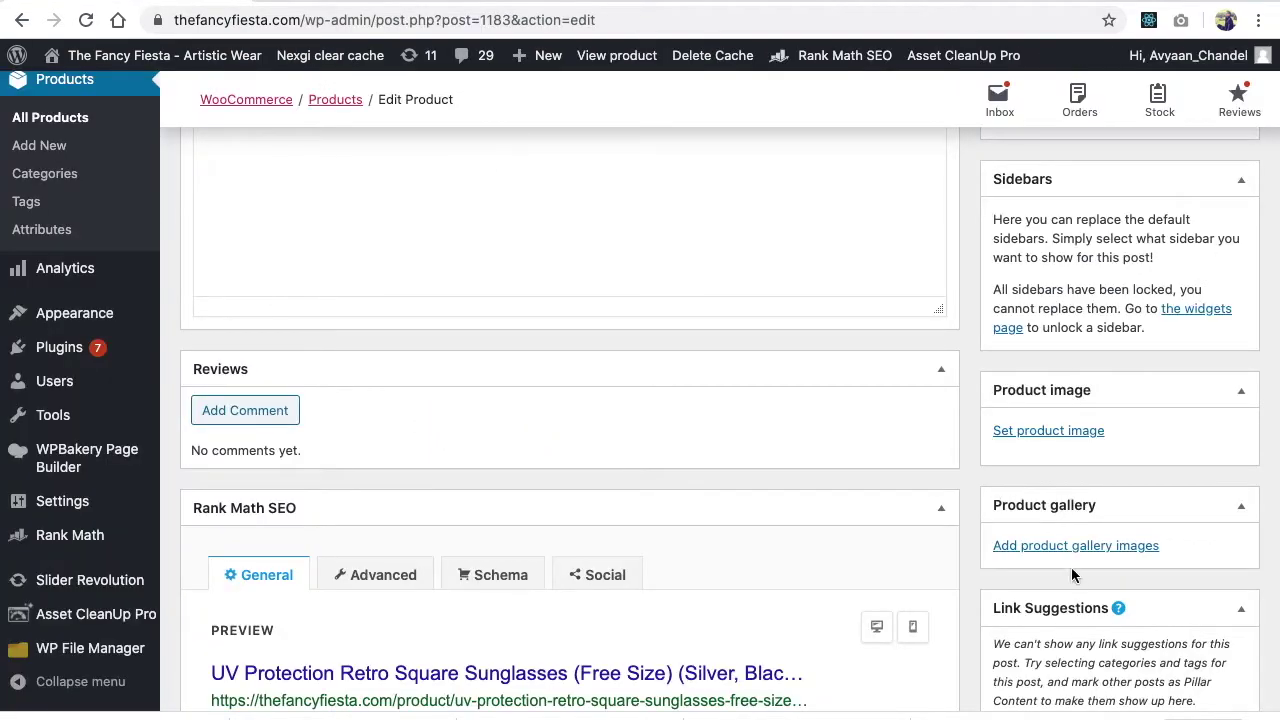
Step: Upload the four sun-glass JPEG files from the Desktop to the media library through the product image dialog
scroll(1071, 568, "down", 1)
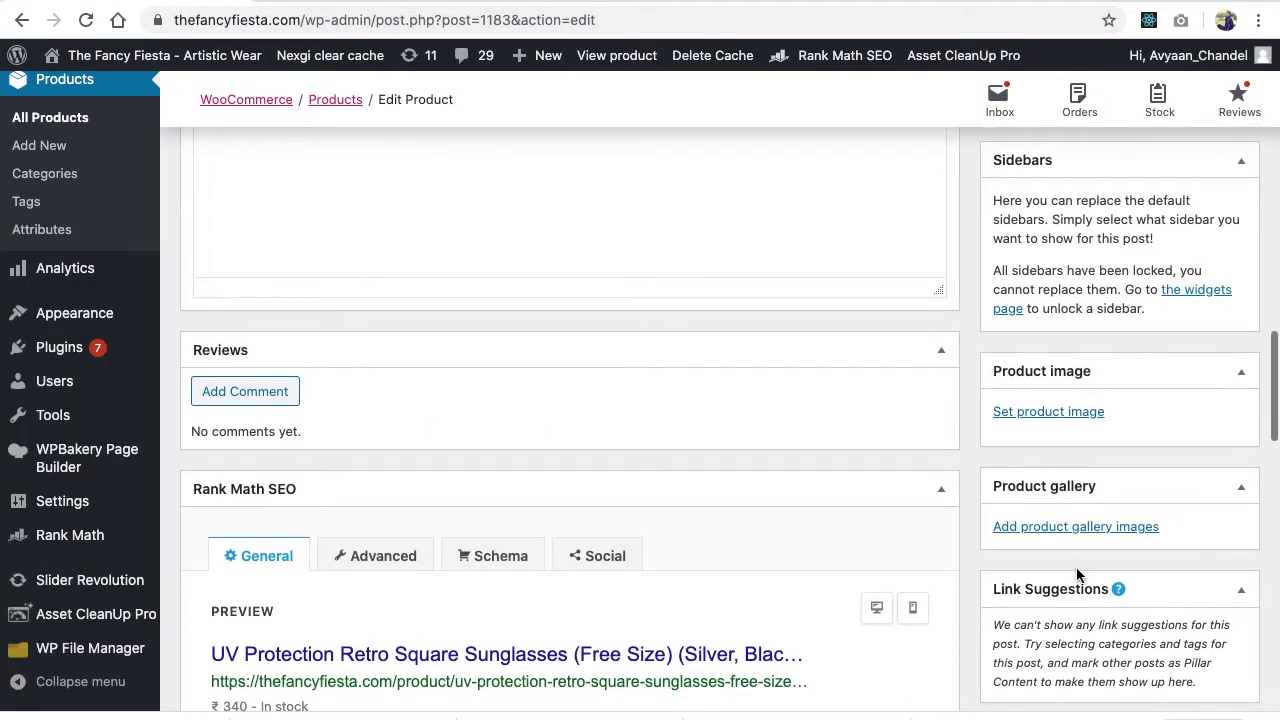
left_click(1040, 412)
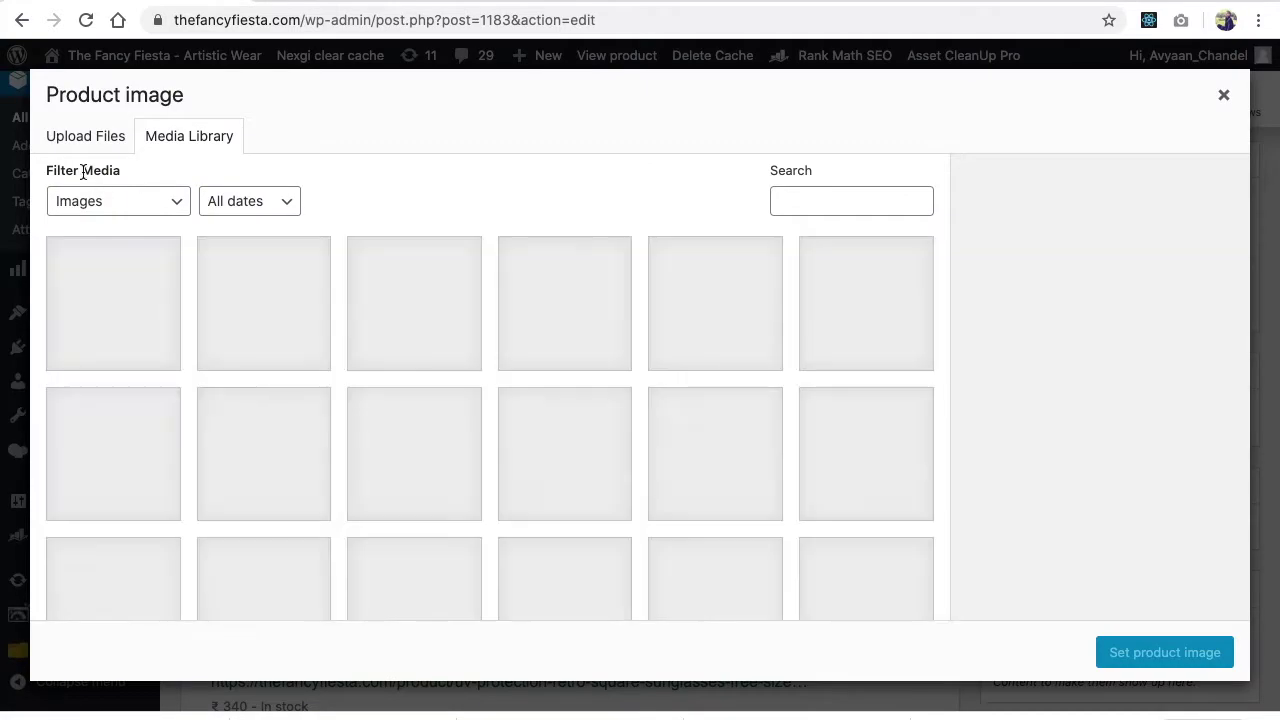
left_click(63, 134)
left_click(613, 408)
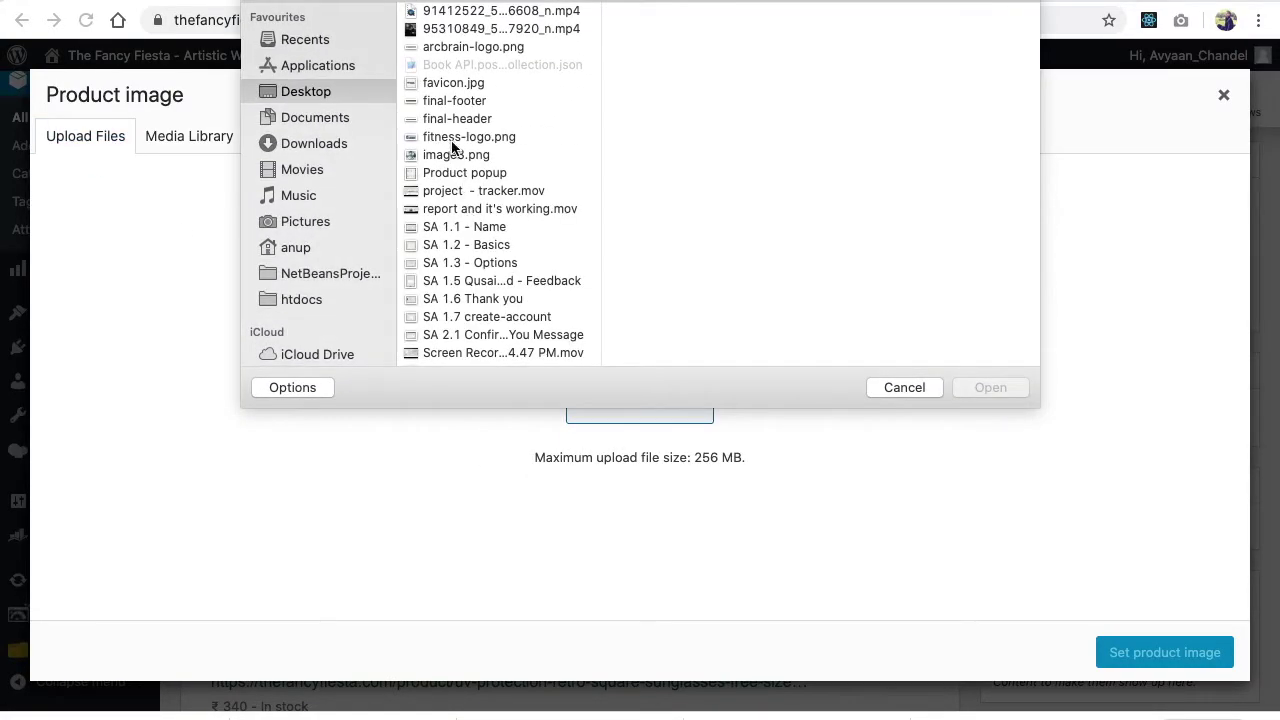
left_click(453, 146)
type("sun")
scroll(464, 300, "down", 3)
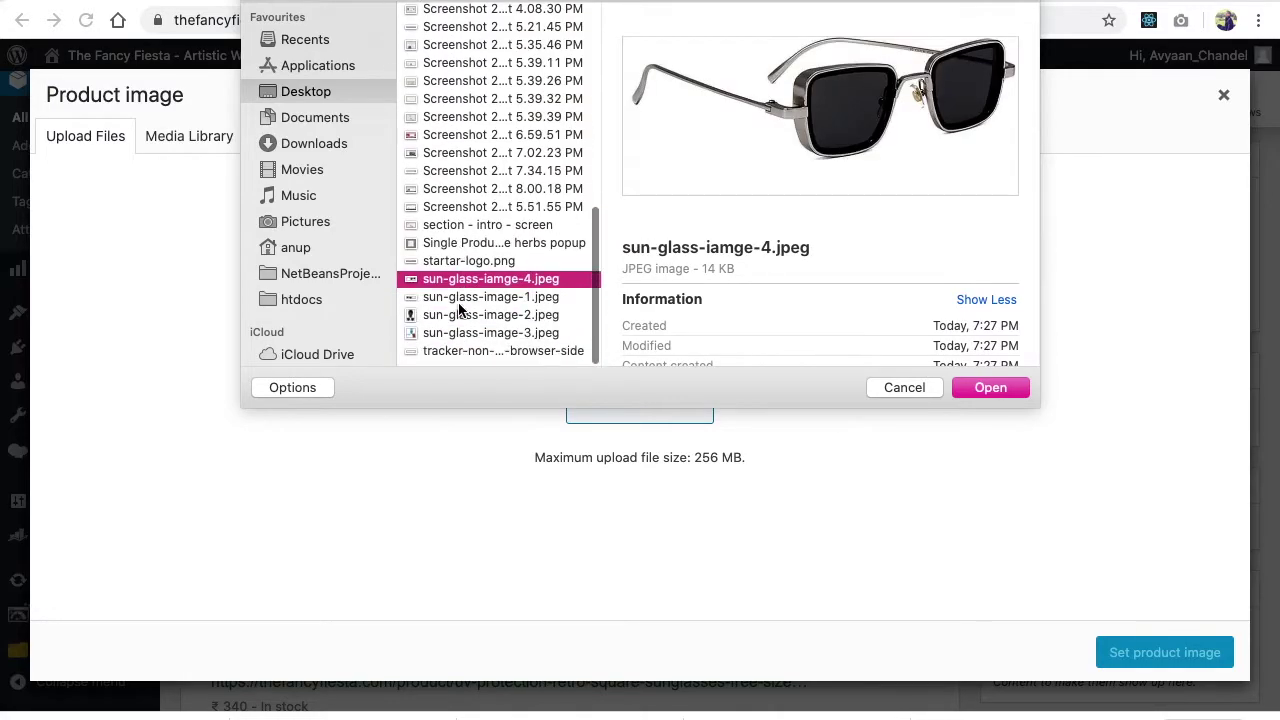
left_click(467, 338, "shift")
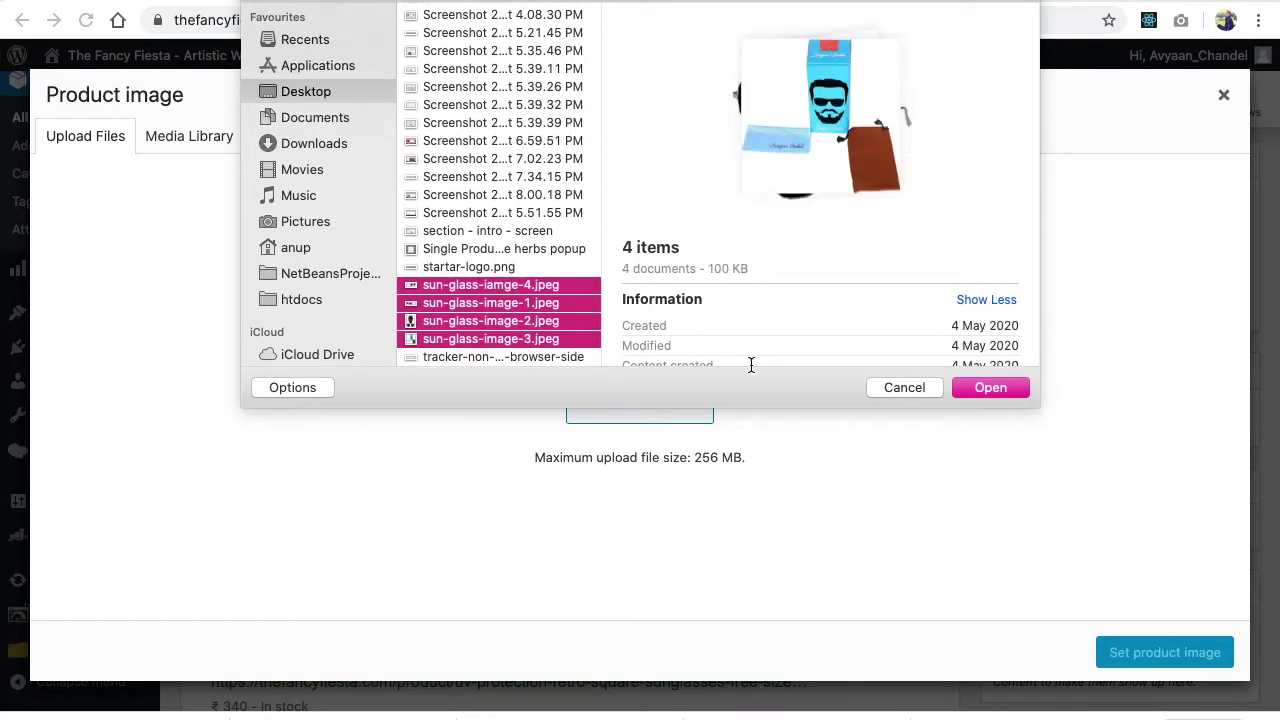
left_click(988, 388)
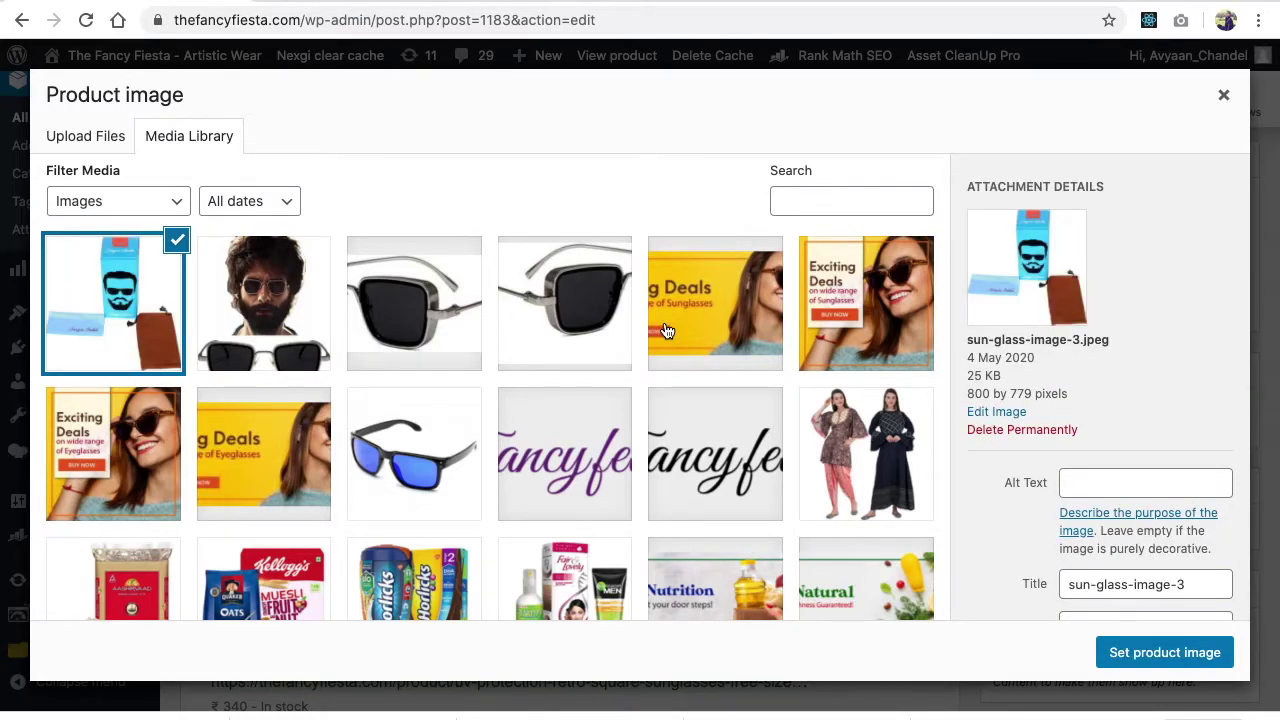
Step: Set sun-glass-image-2.jpeg as the product's main image
left_click(253, 307)
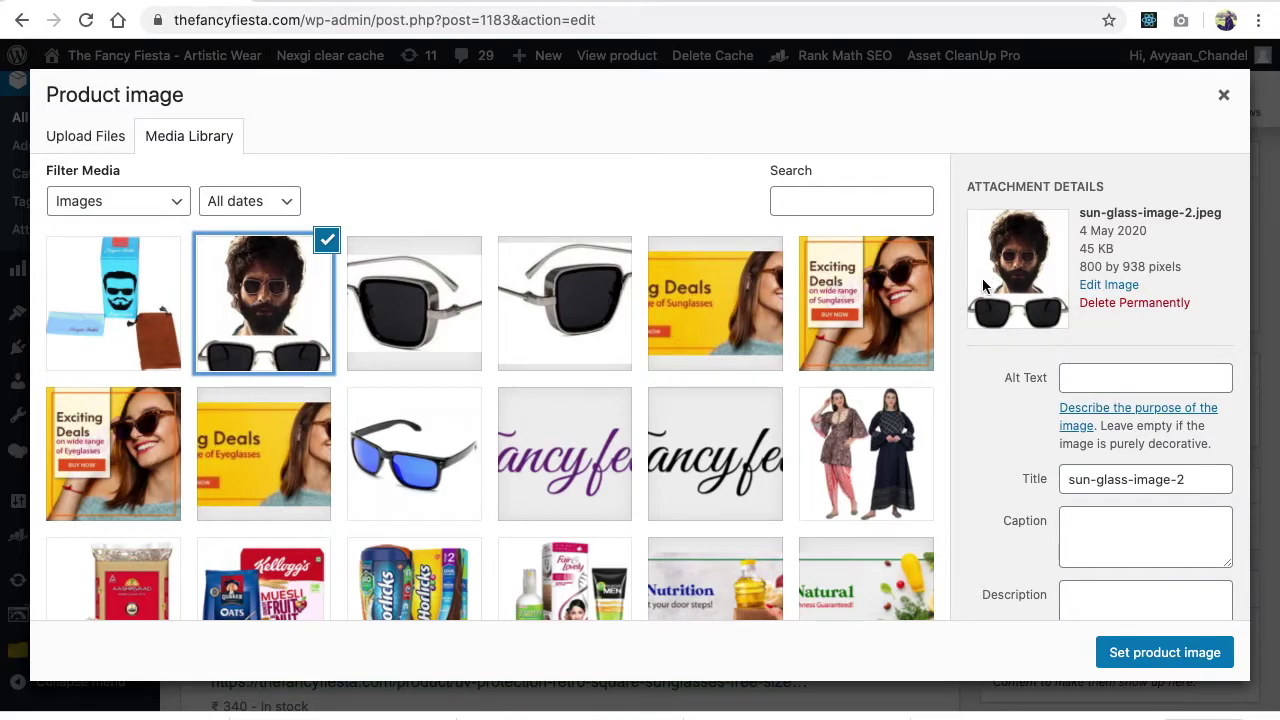
left_click(1136, 660)
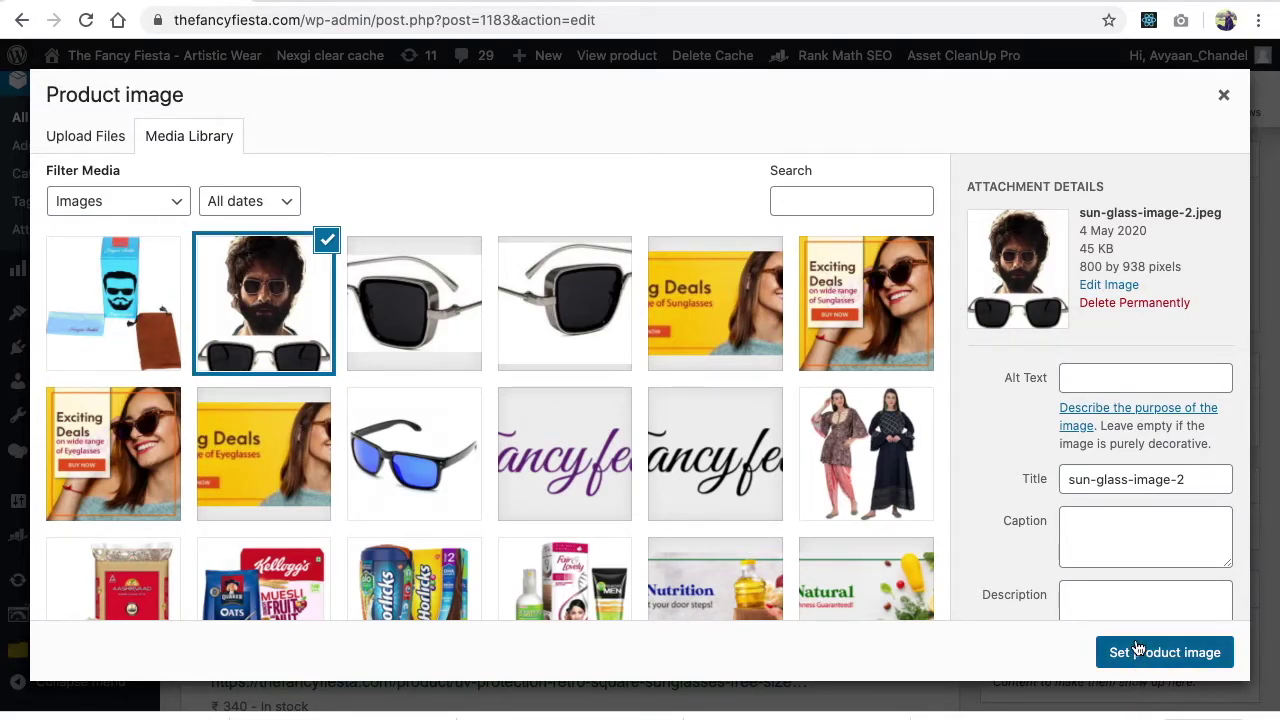
scroll(1135, 638, "down", 3)
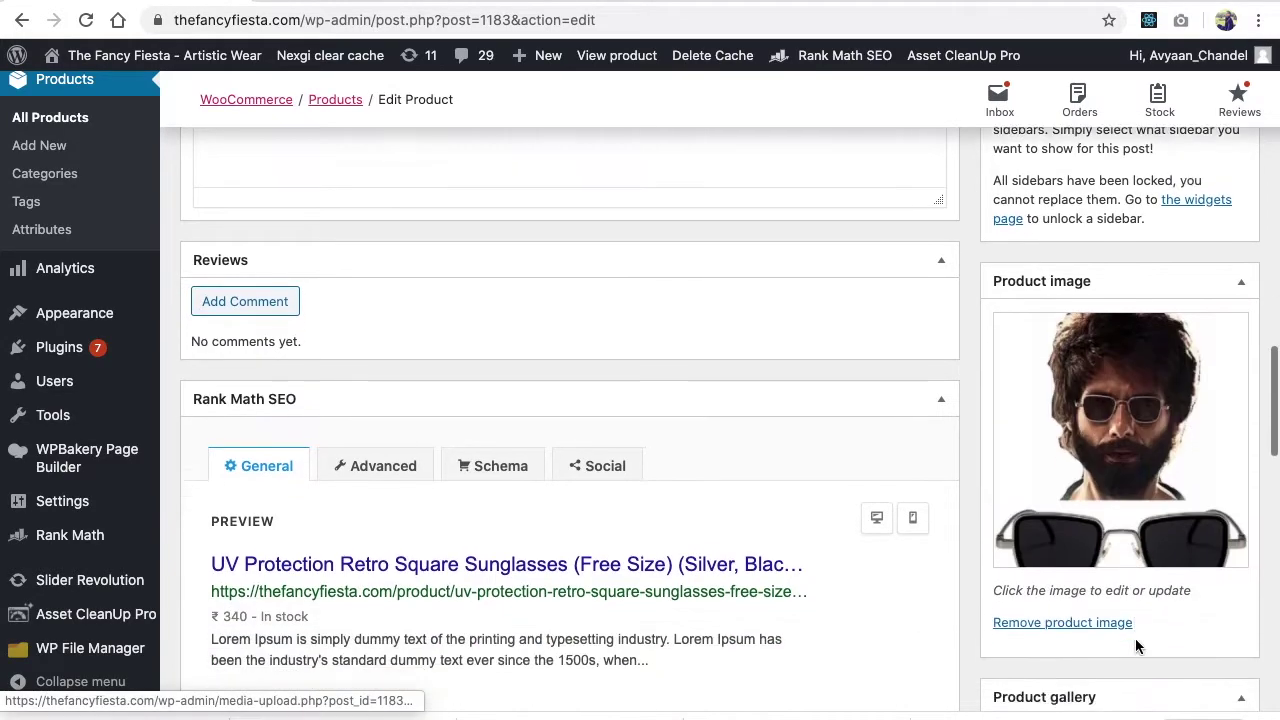
Step: Update the product to save its new main image
scroll(1068, 597, "down", 3)
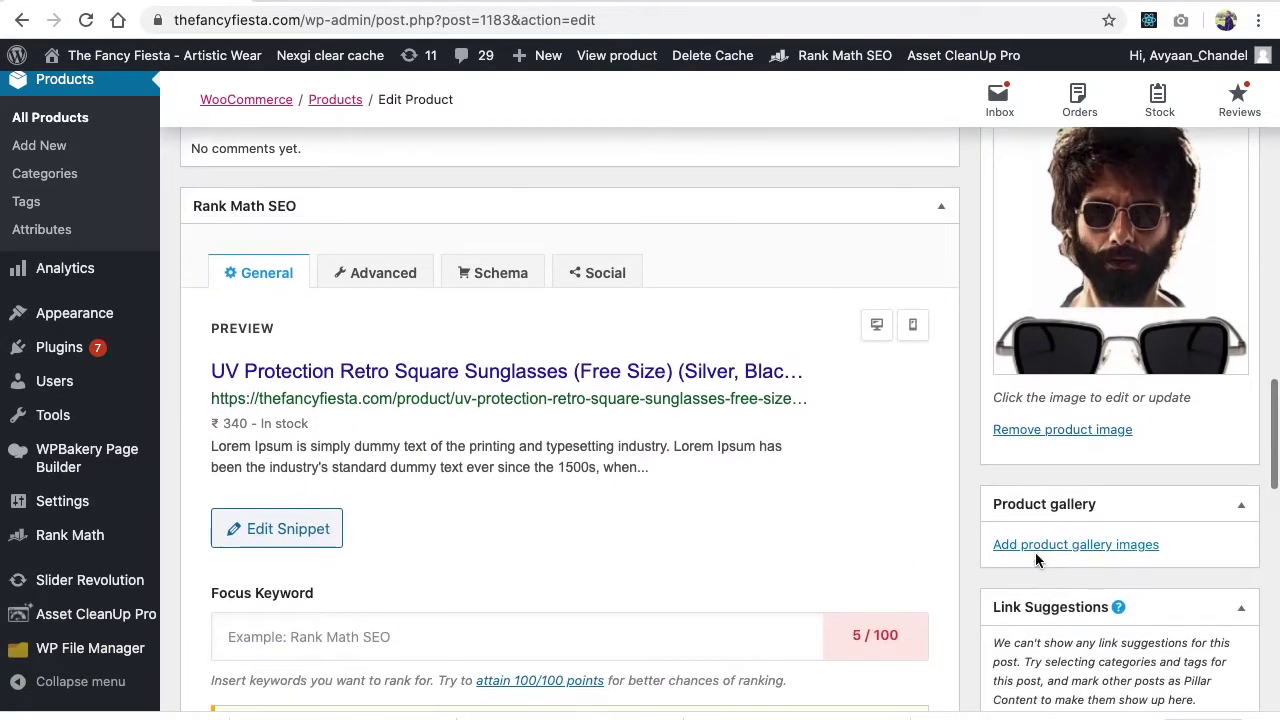
scroll(1063, 391, "up", 10)
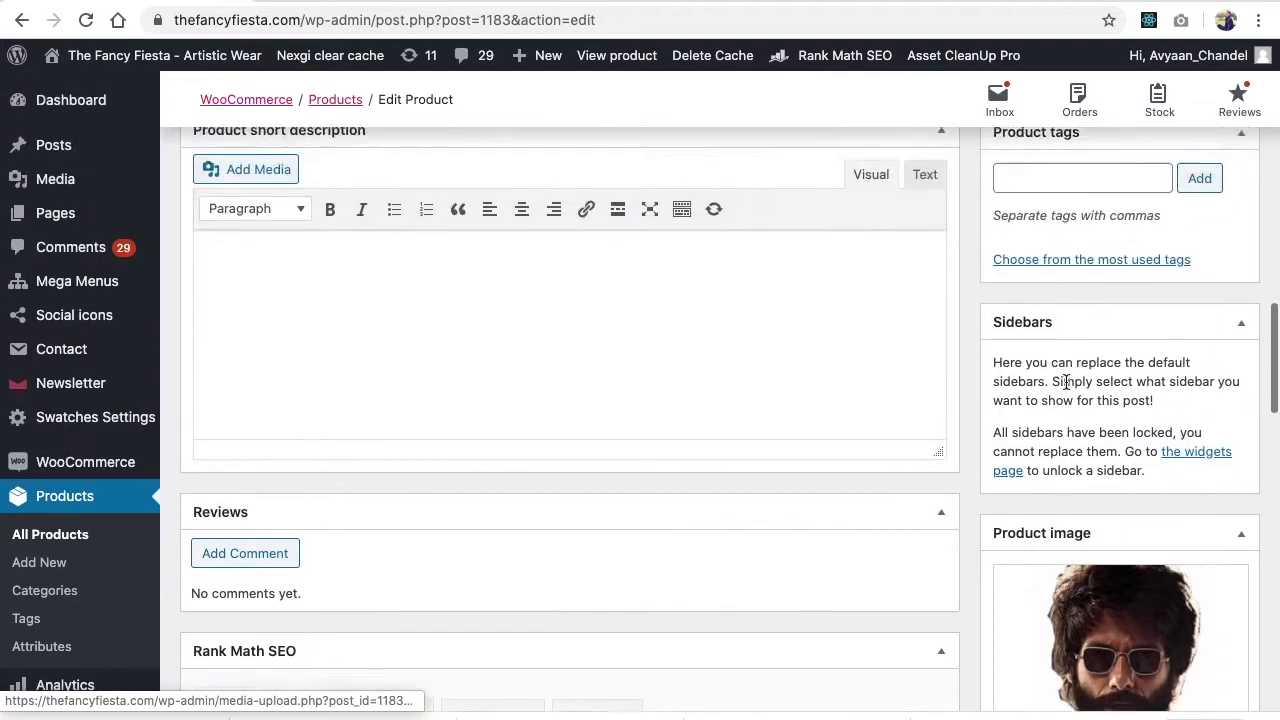
left_click(1211, 445)
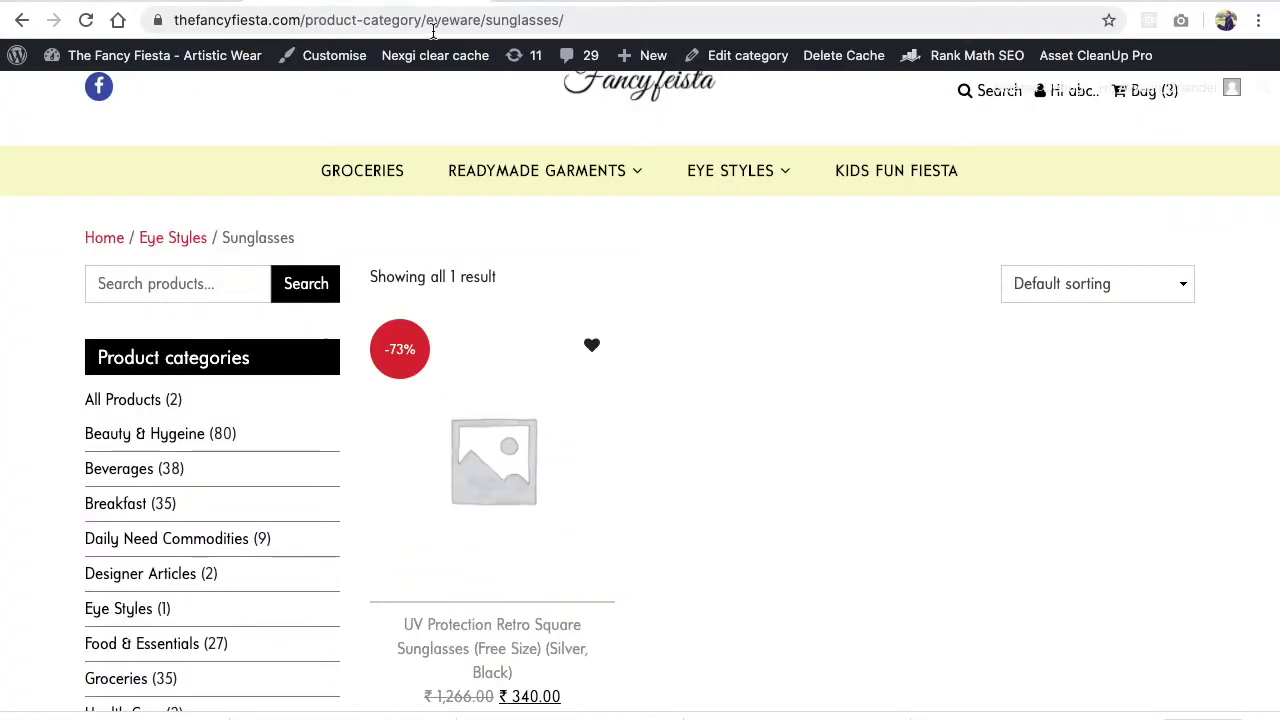
Step: Reload the store's Sunglasses category page, open the product page, and compare its image display with the Flipkart listing's thumbnails
left_click(383, 22)
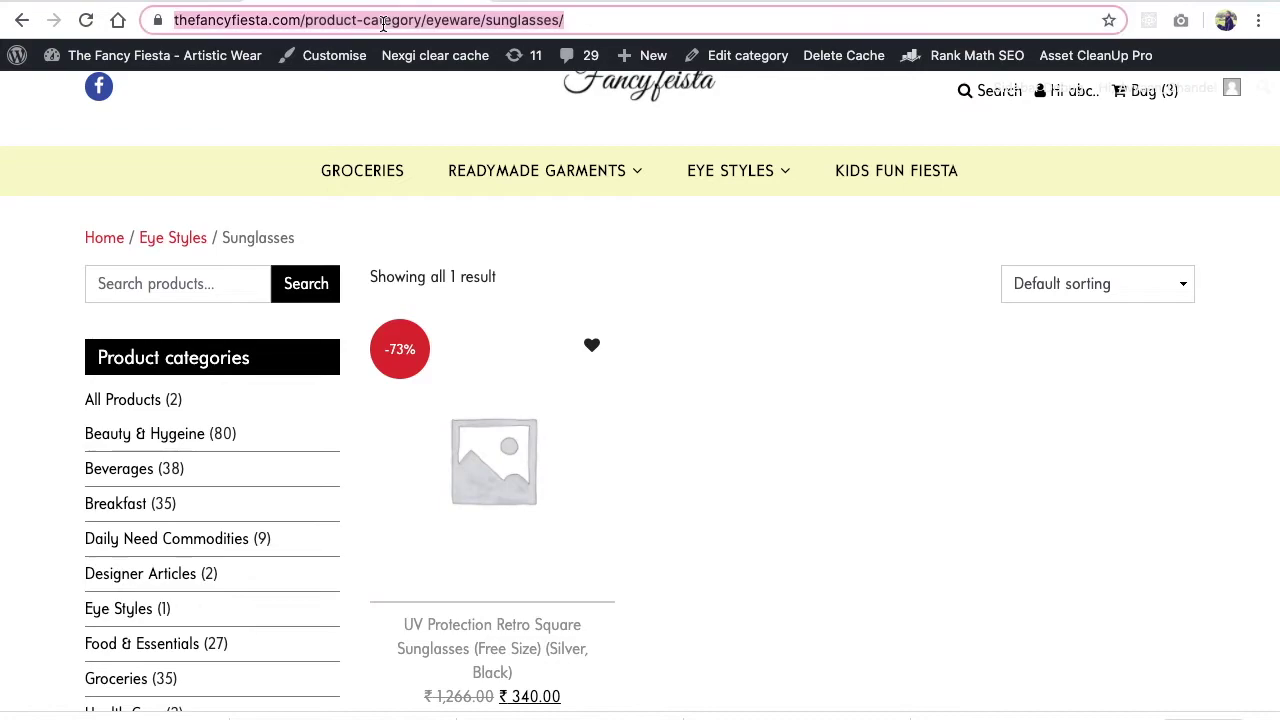
left_click(86, 20)
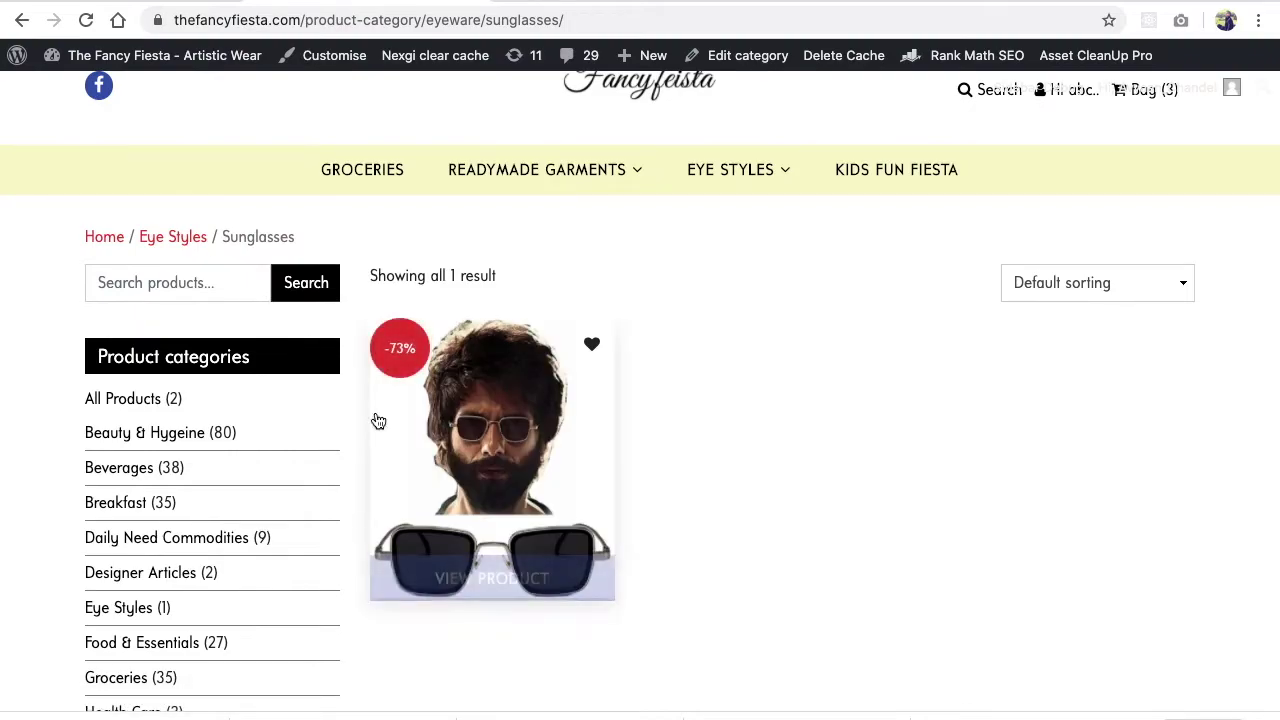
mouse_move(461, 401)
scroll(521, 425, "down", 1)
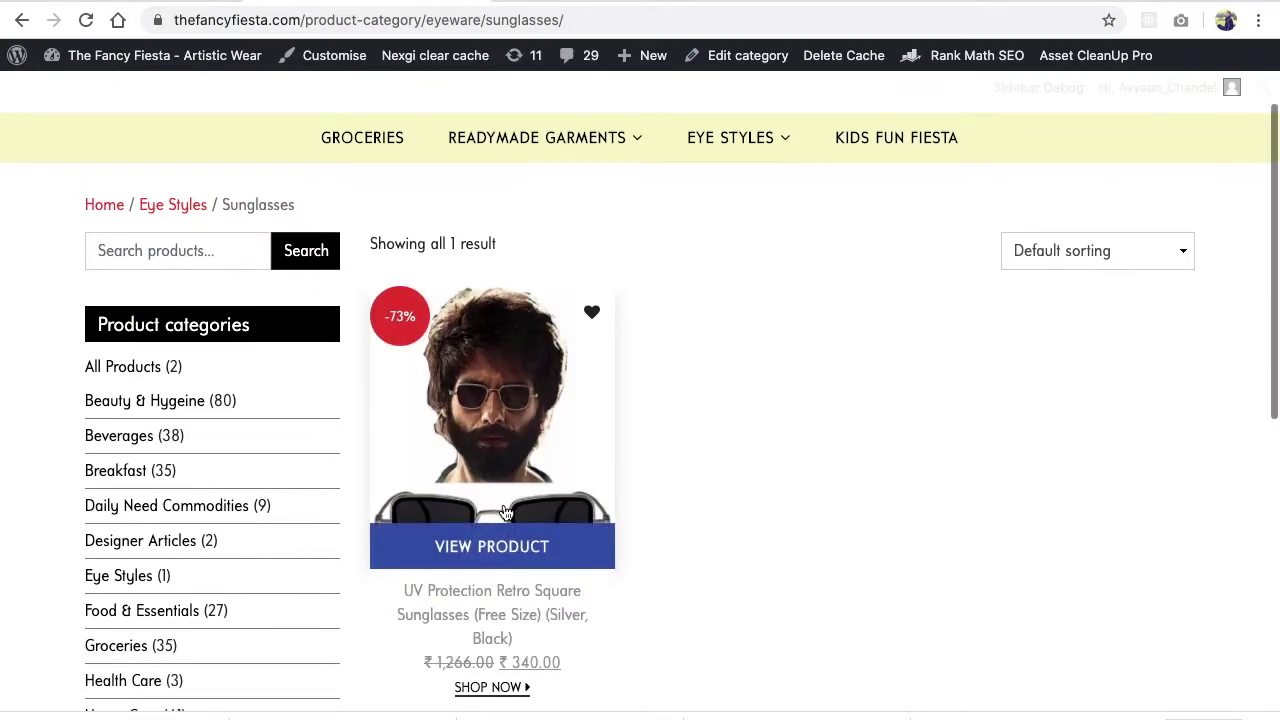
left_click(487, 551)
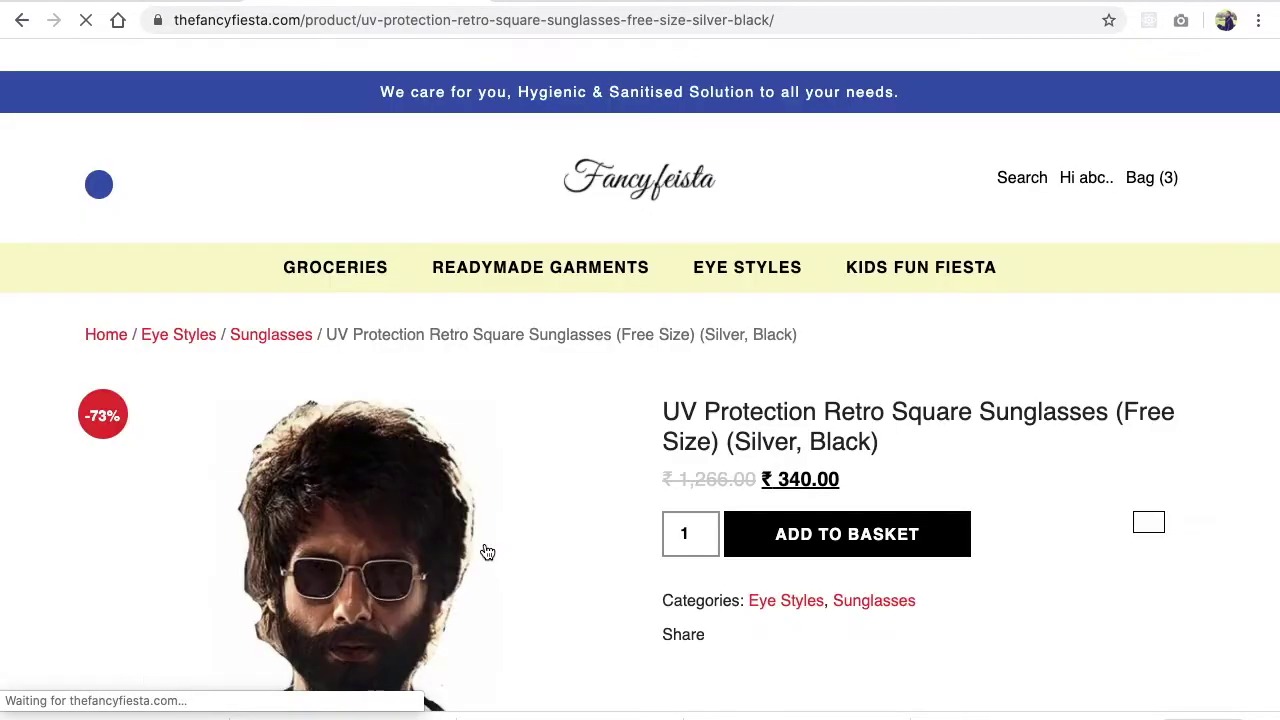
scroll(487, 552, "down", 3)
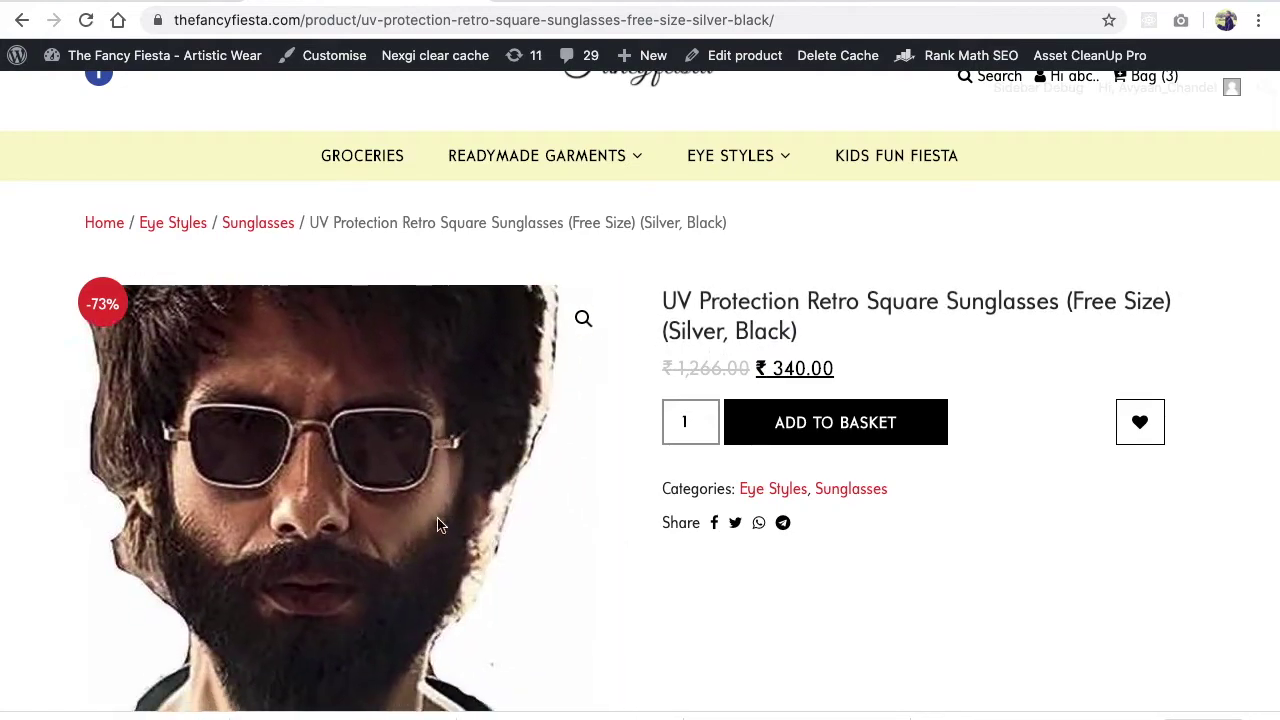
scroll(268, 613, "down", 1)
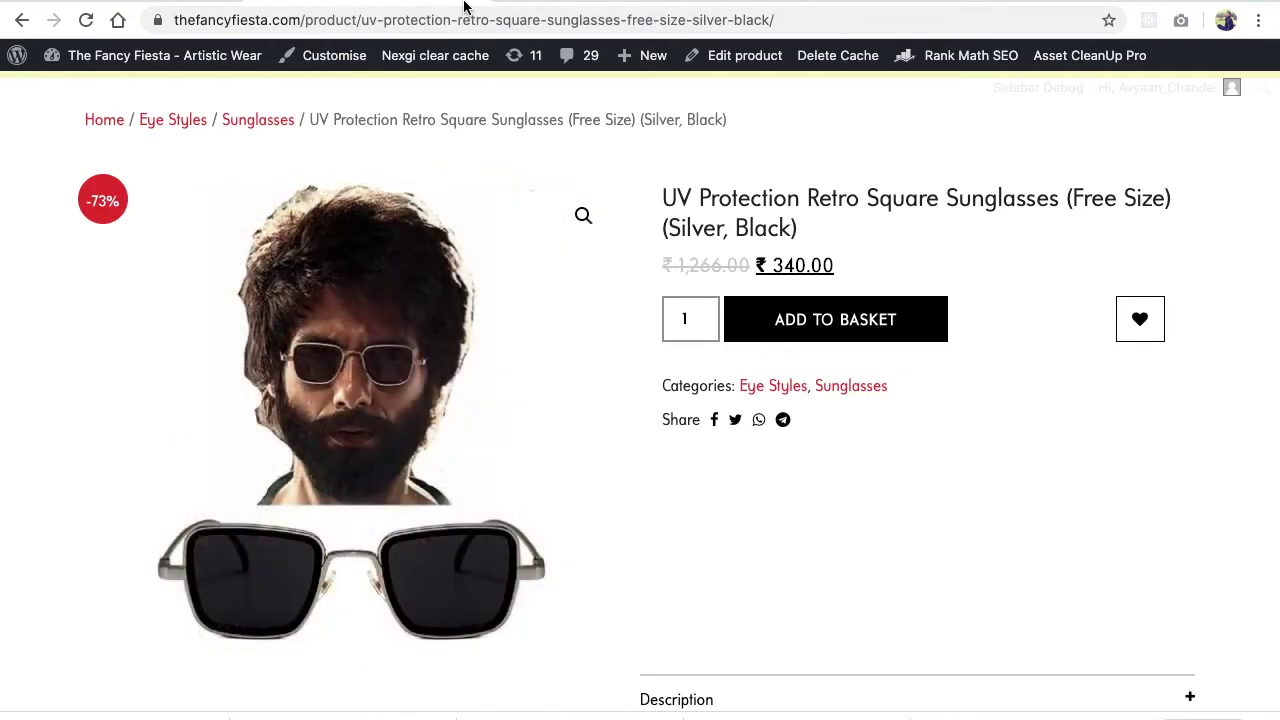
left_click(522, 3)
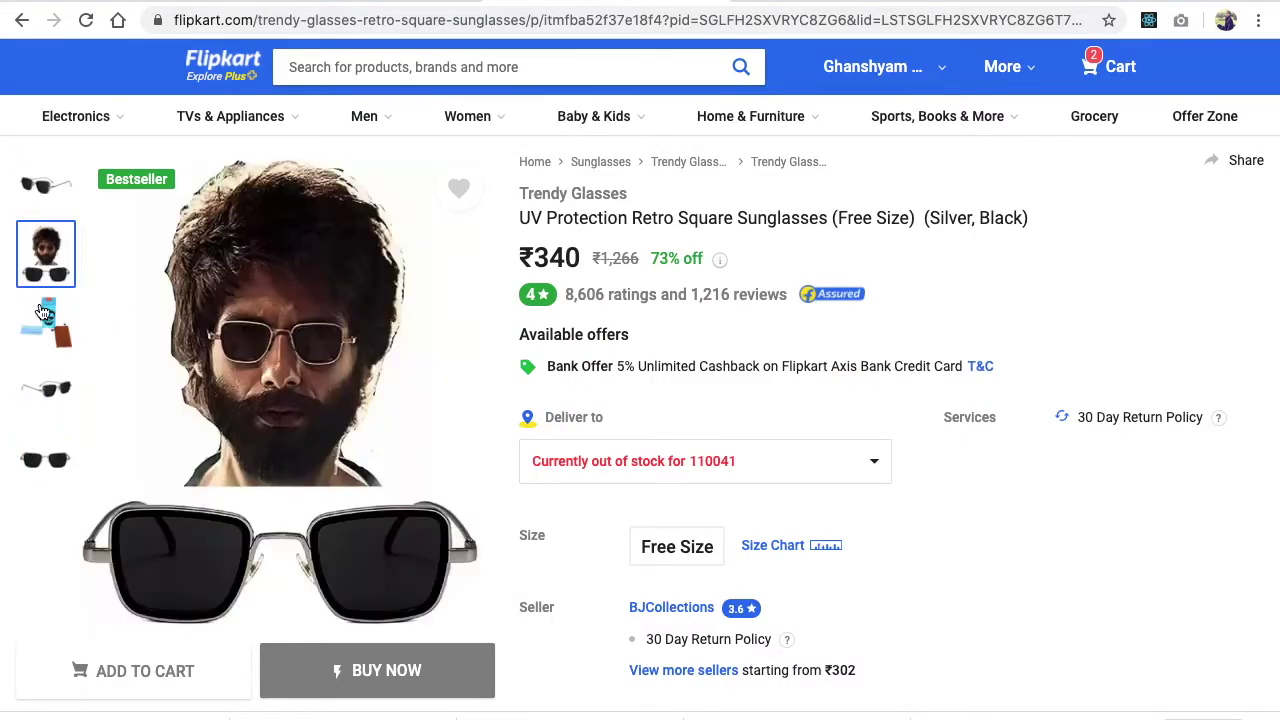
Step: Add the four sunglasses photos from the media library, sun-glass-image-3.jpeg through sun-glass-iamge-4.jpeg, to the product gallery
left_click(110, 2)
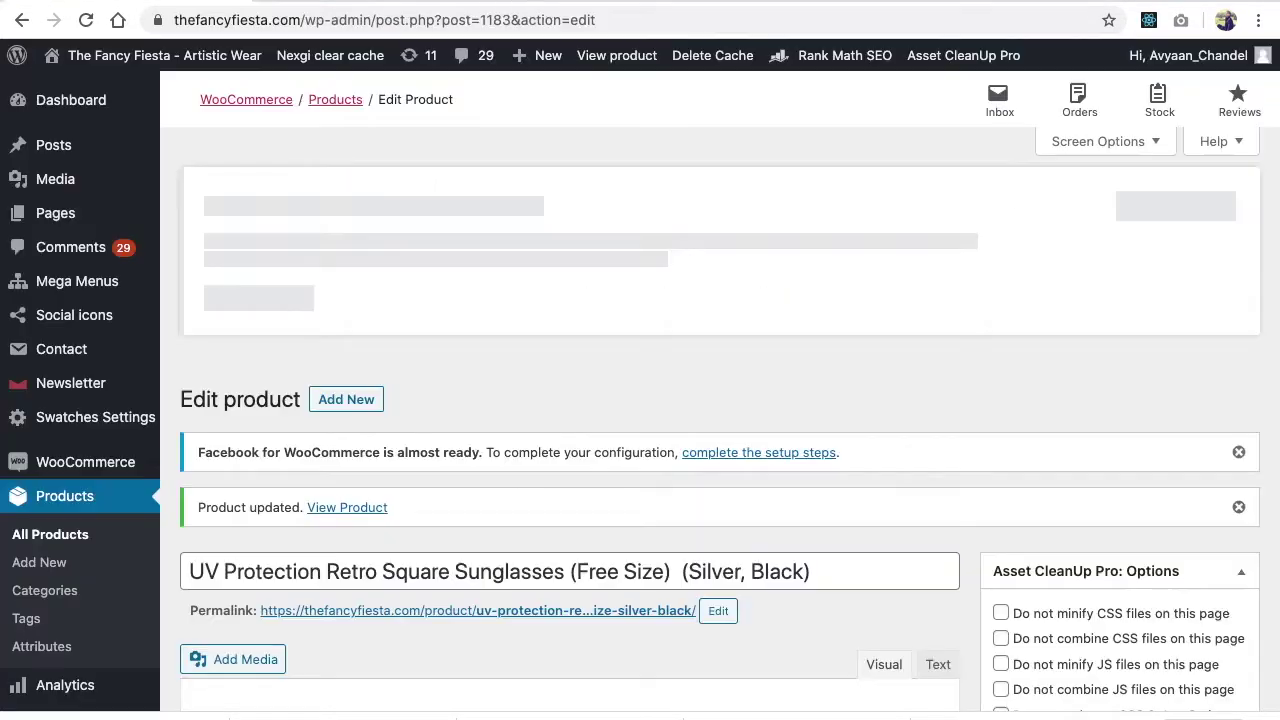
scroll(959, 530, "down", 15)
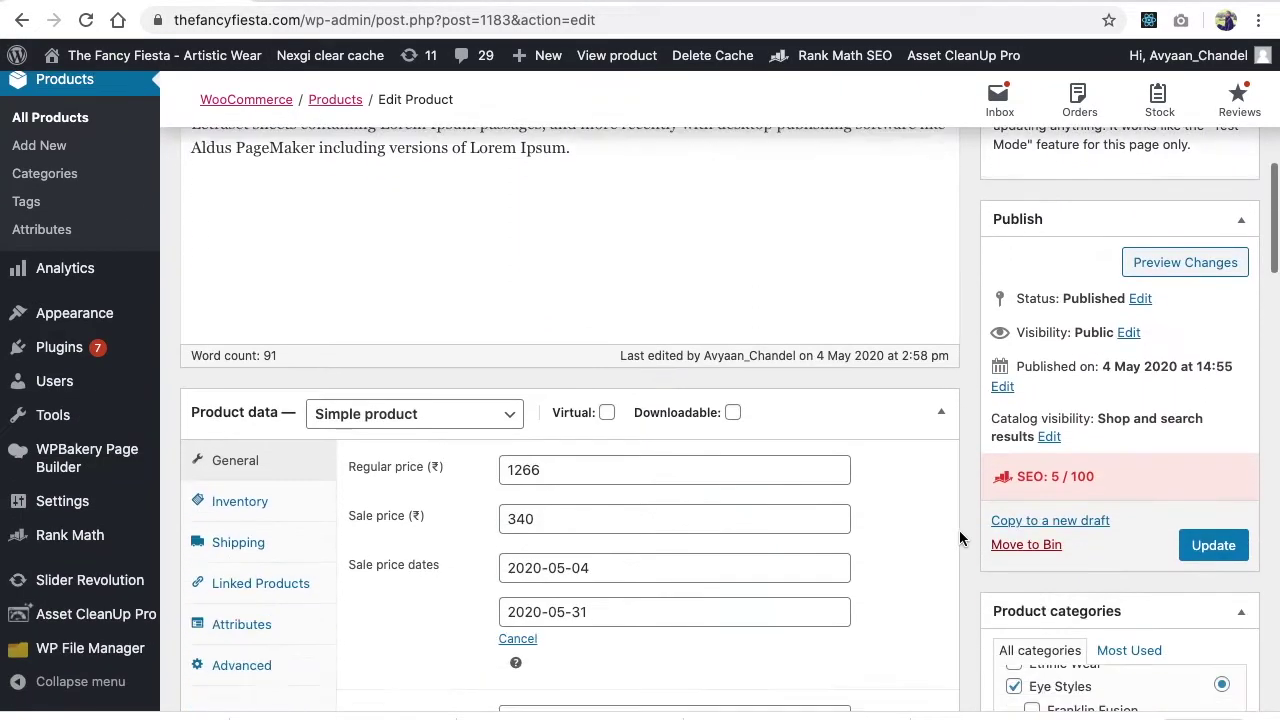
scroll(959, 538, "down", 10)
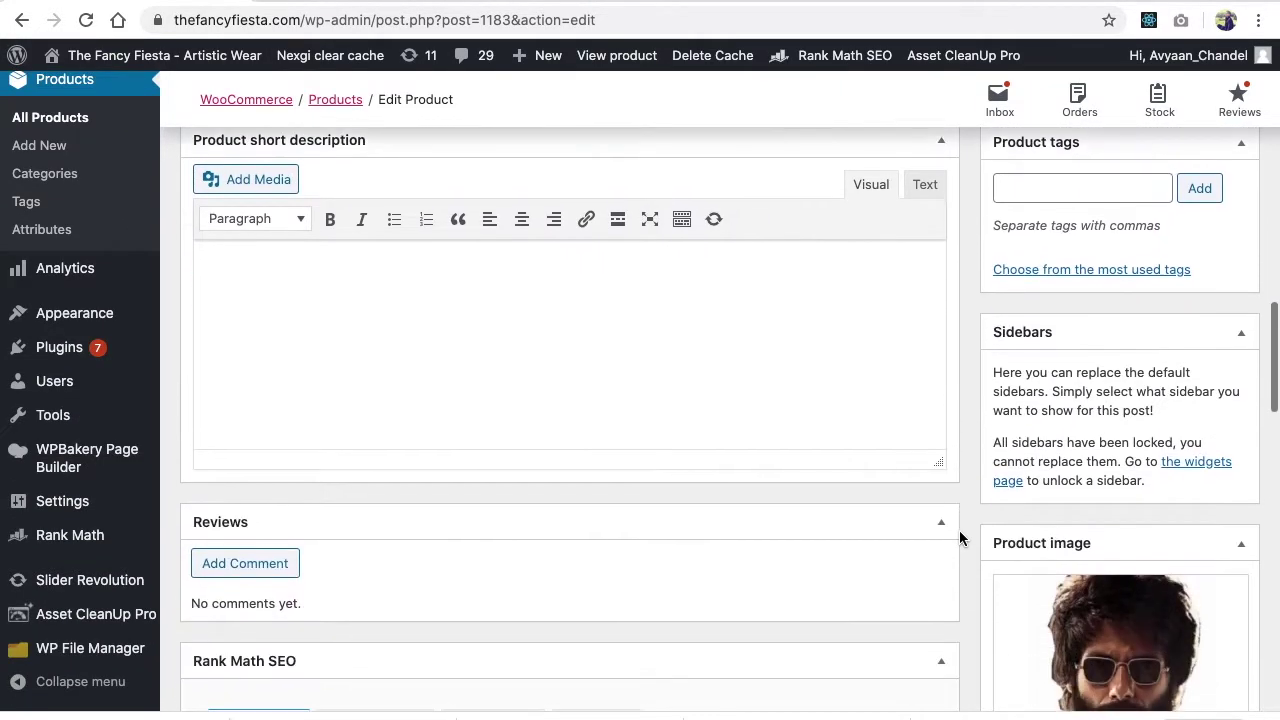
left_click(1052, 554)
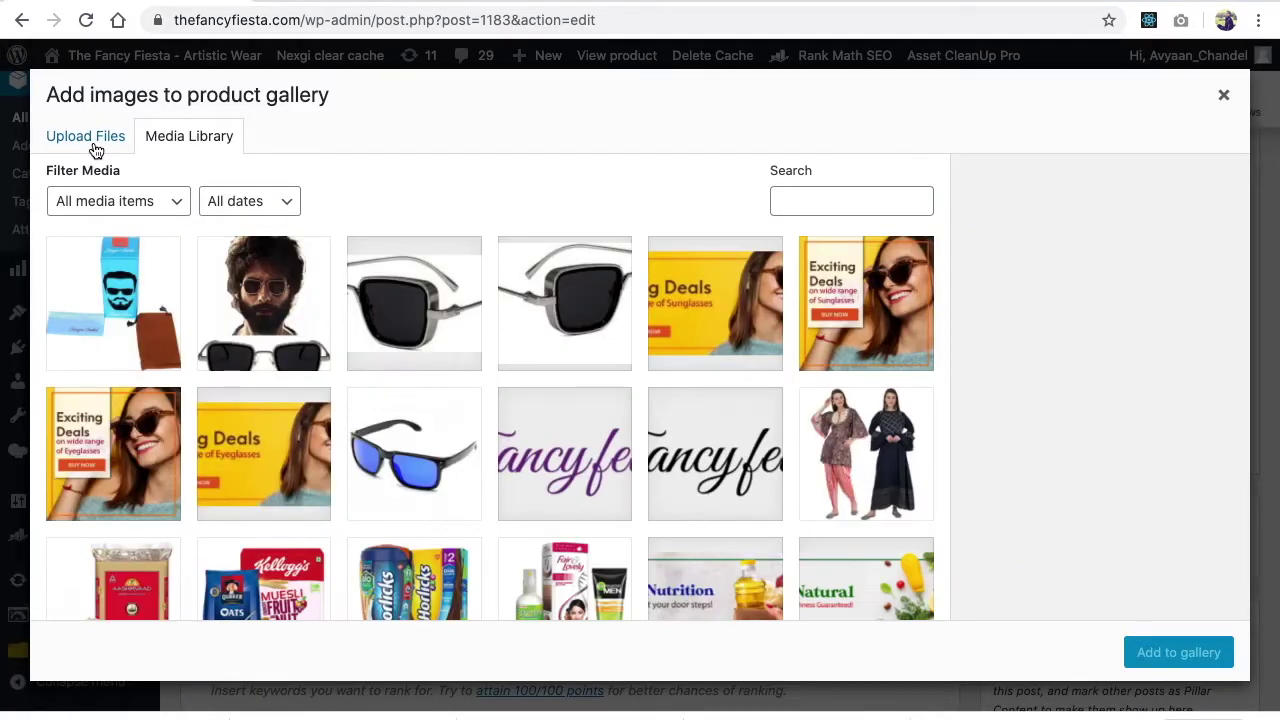
left_click(168, 301)
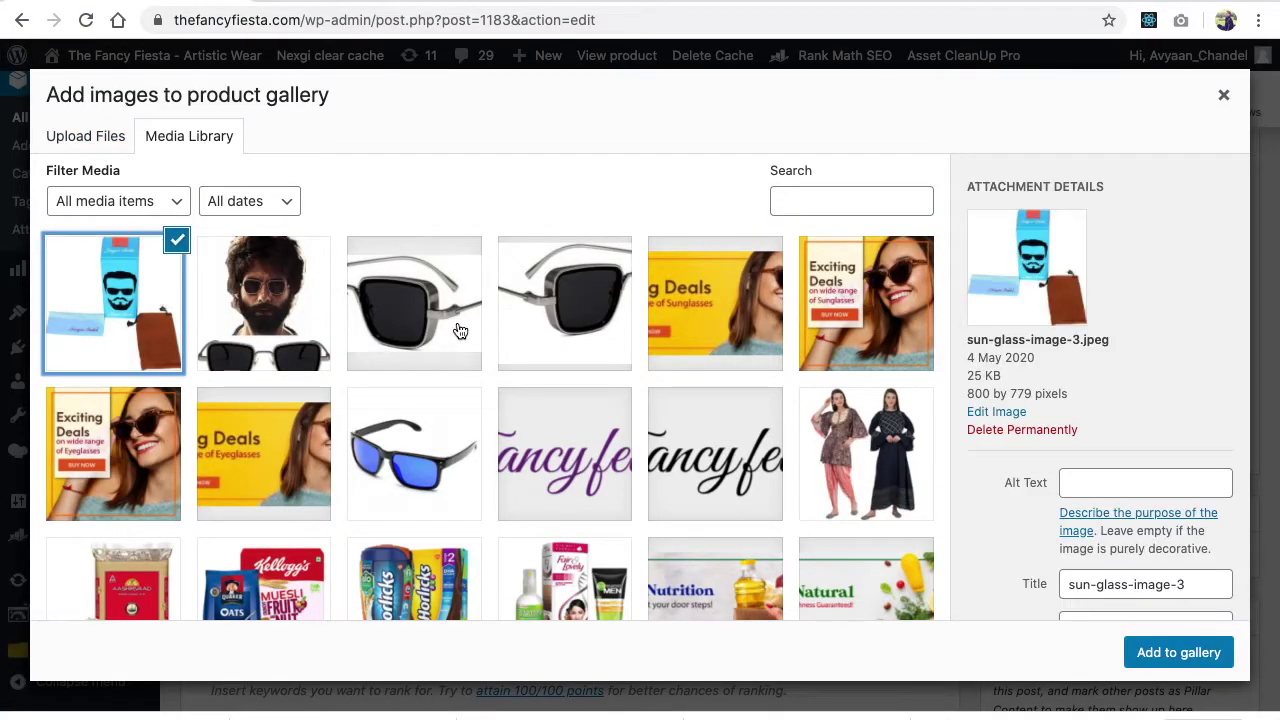
left_click(460, 331, "shift")
left_click(575, 318, "shift")
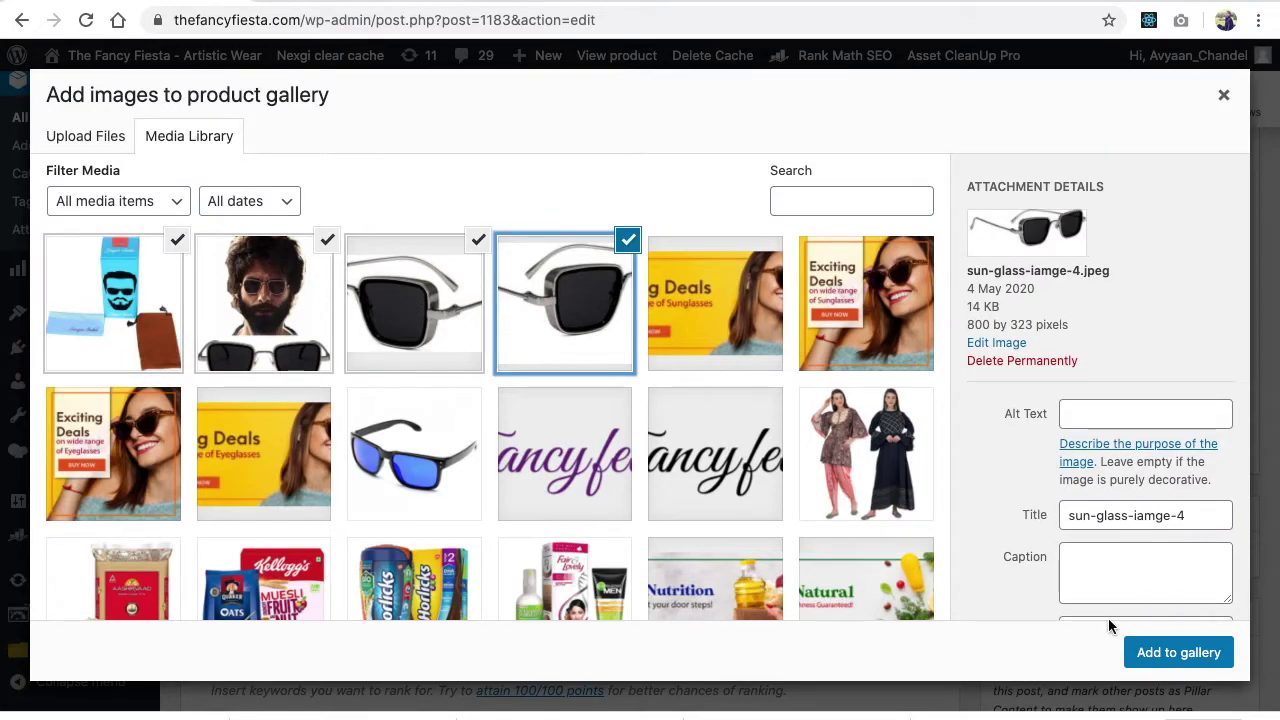
left_click(1135, 642)
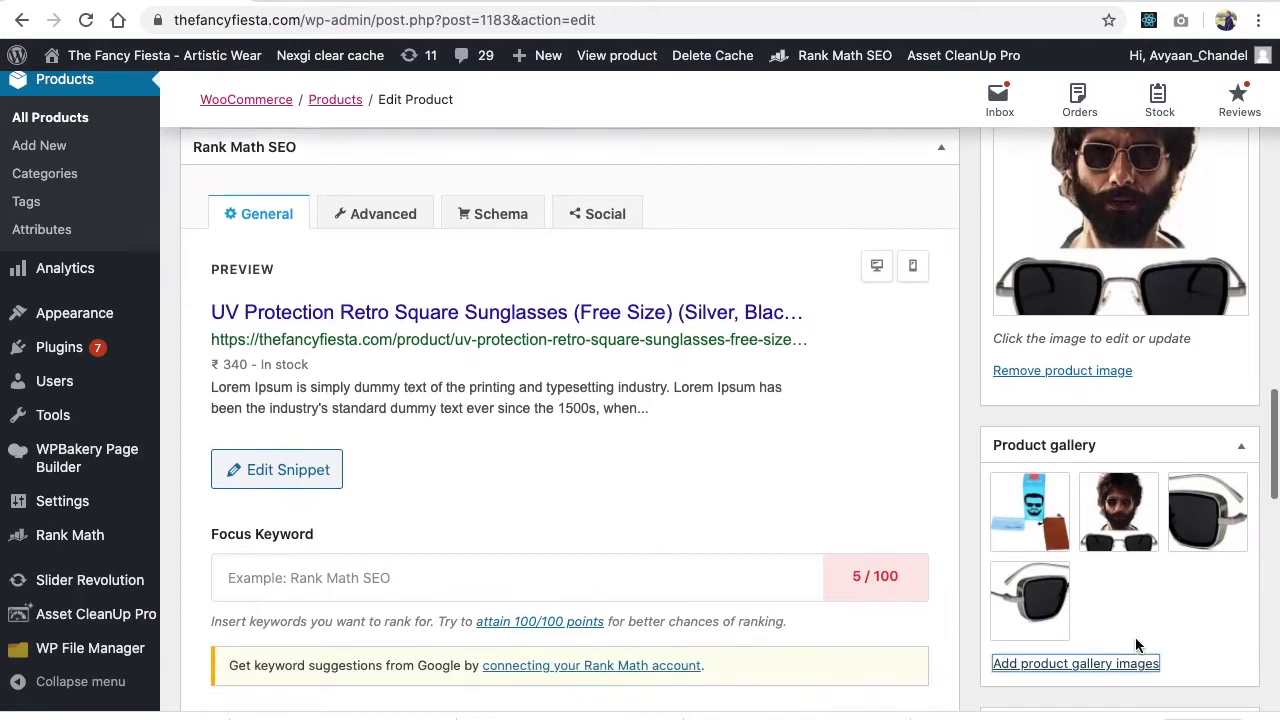
Step: Check the gallery against the main image and update the product to save the four gallery images
scroll(1135, 645, "down", 1)
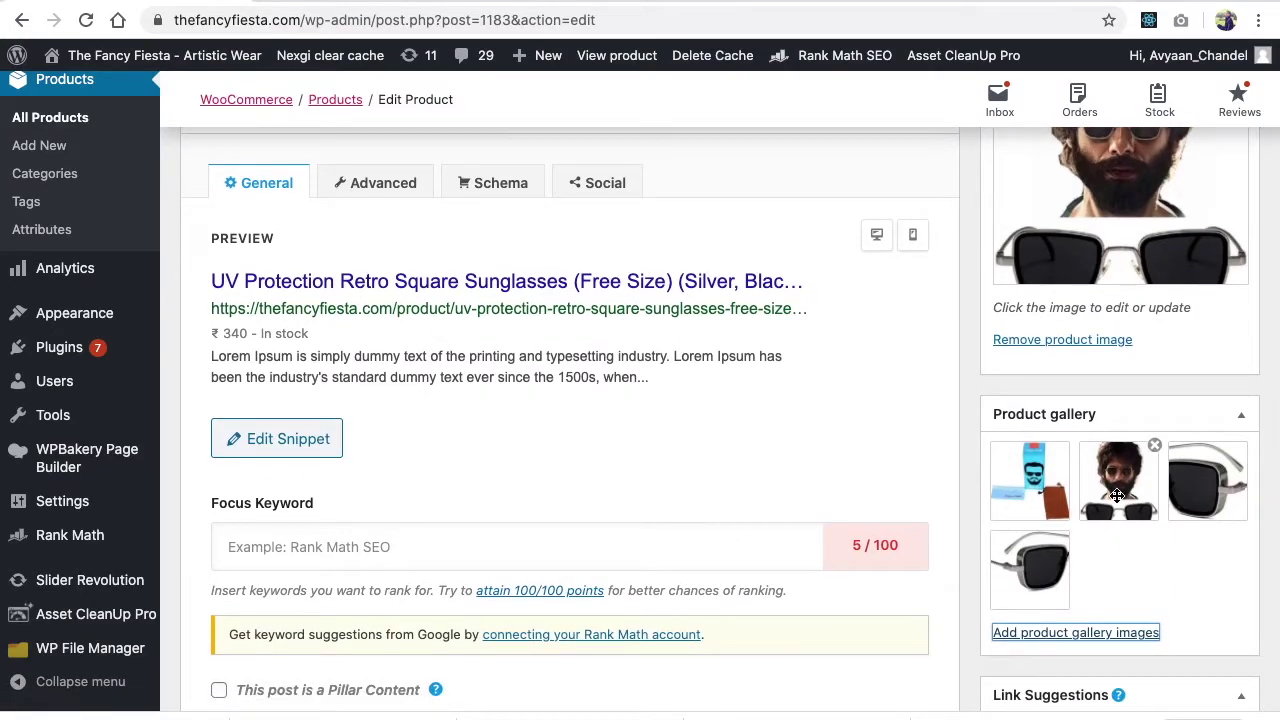
scroll(1115, 493, "up", 4)
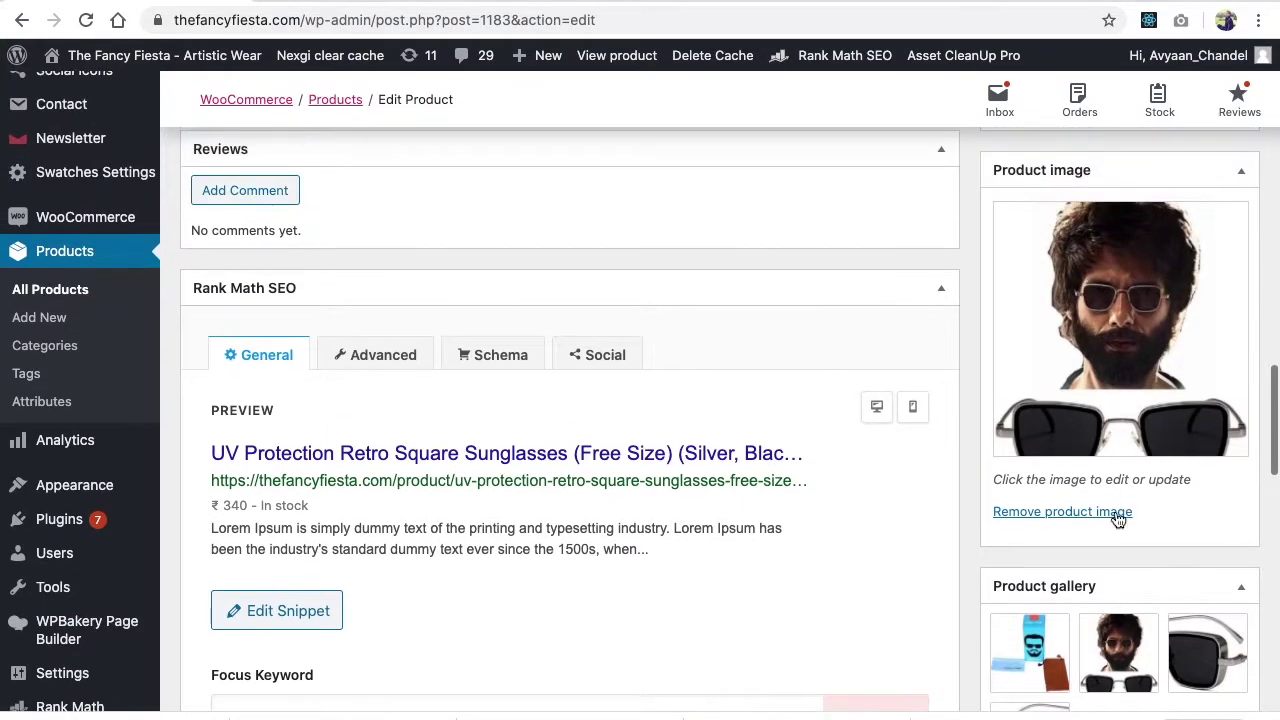
scroll(1100, 603, "down", 2)
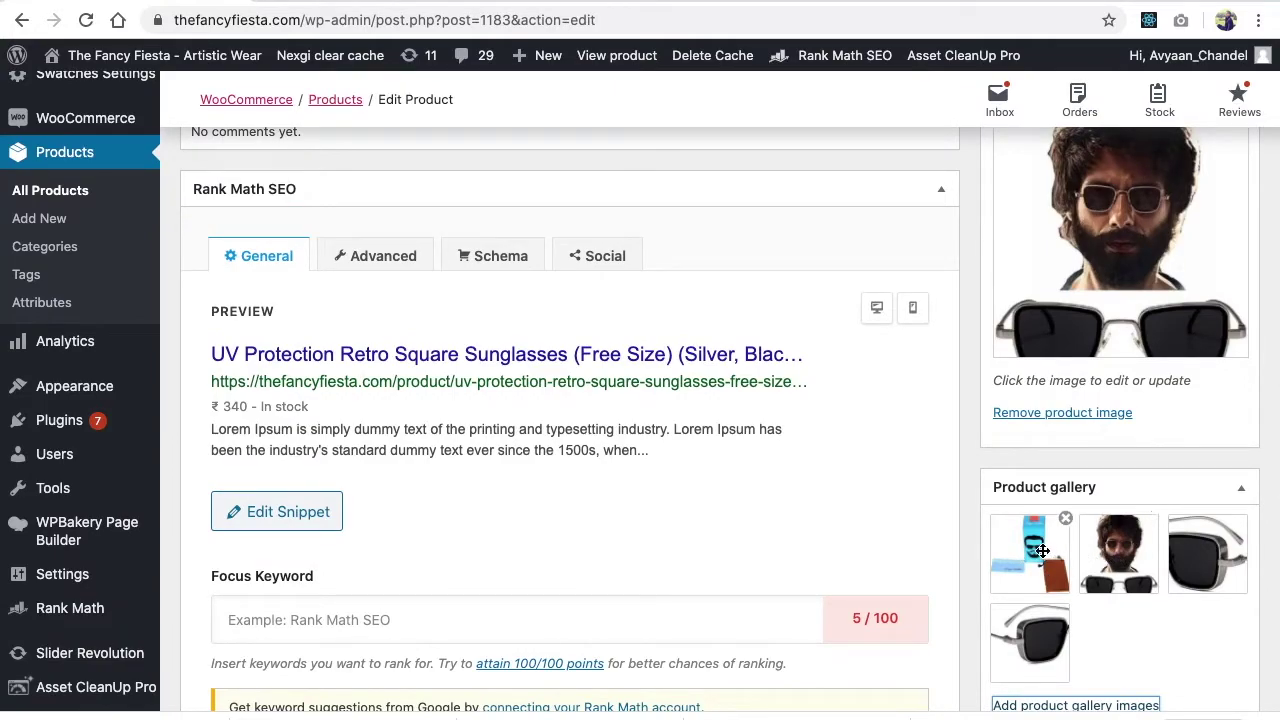
left_click(408, 3)
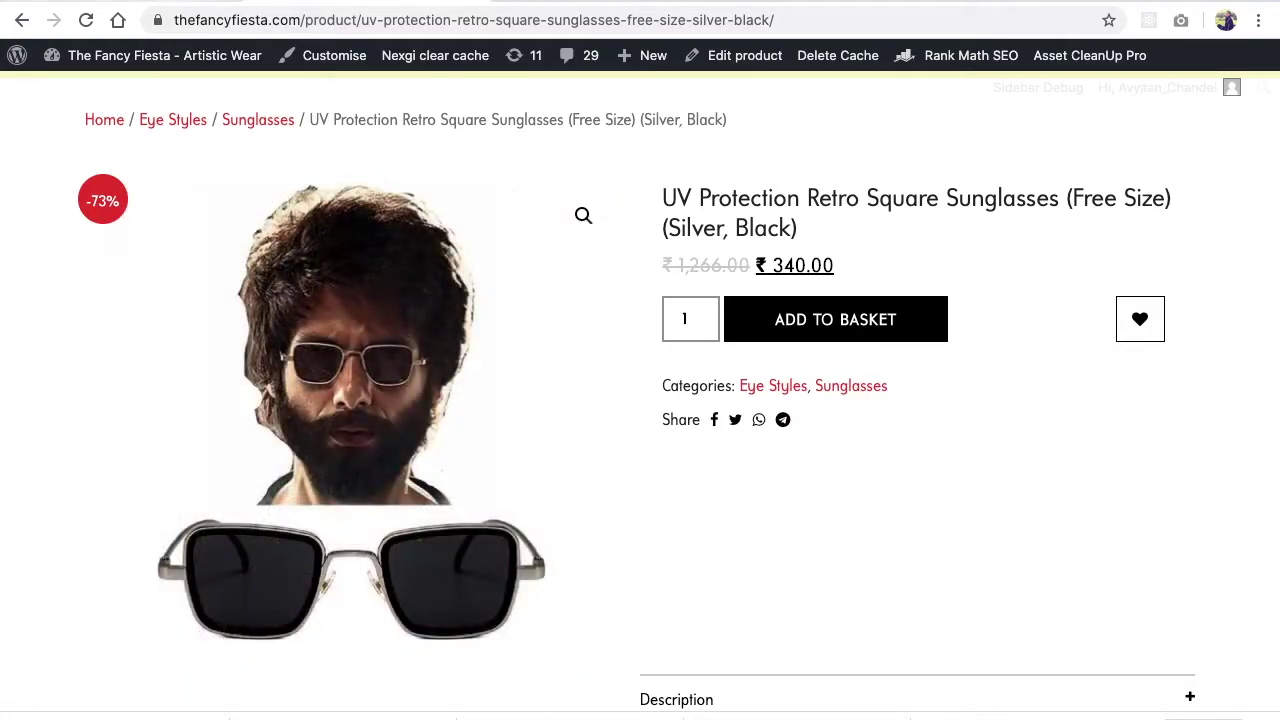
left_click(250, 3)
scroll(1116, 470, "up", 2)
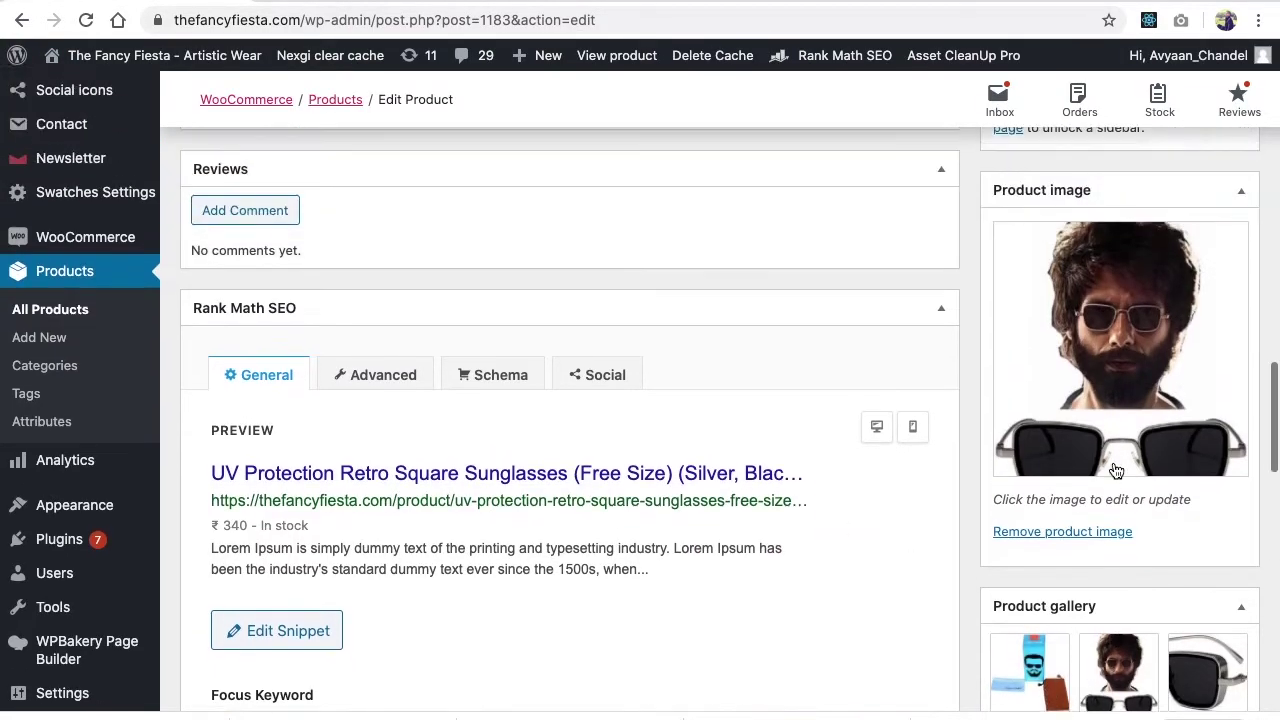
scroll(1116, 470, "down", 2)
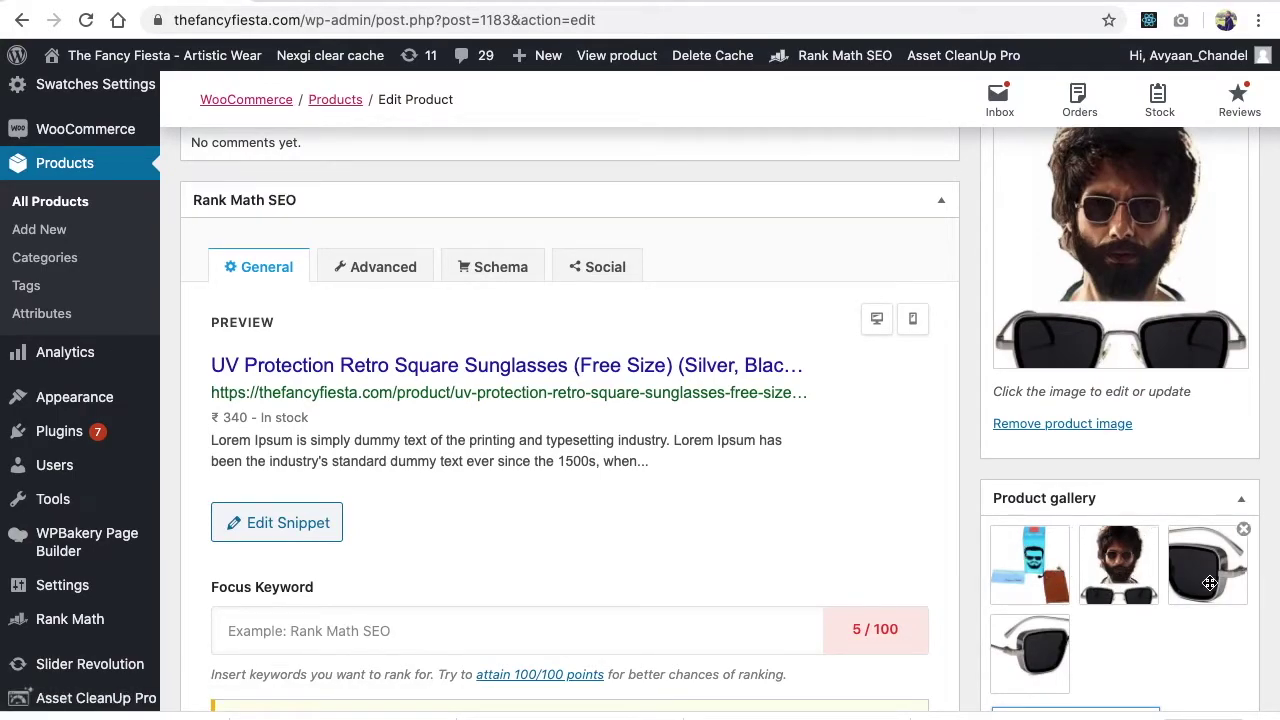
scroll(1117, 481, "up", 10)
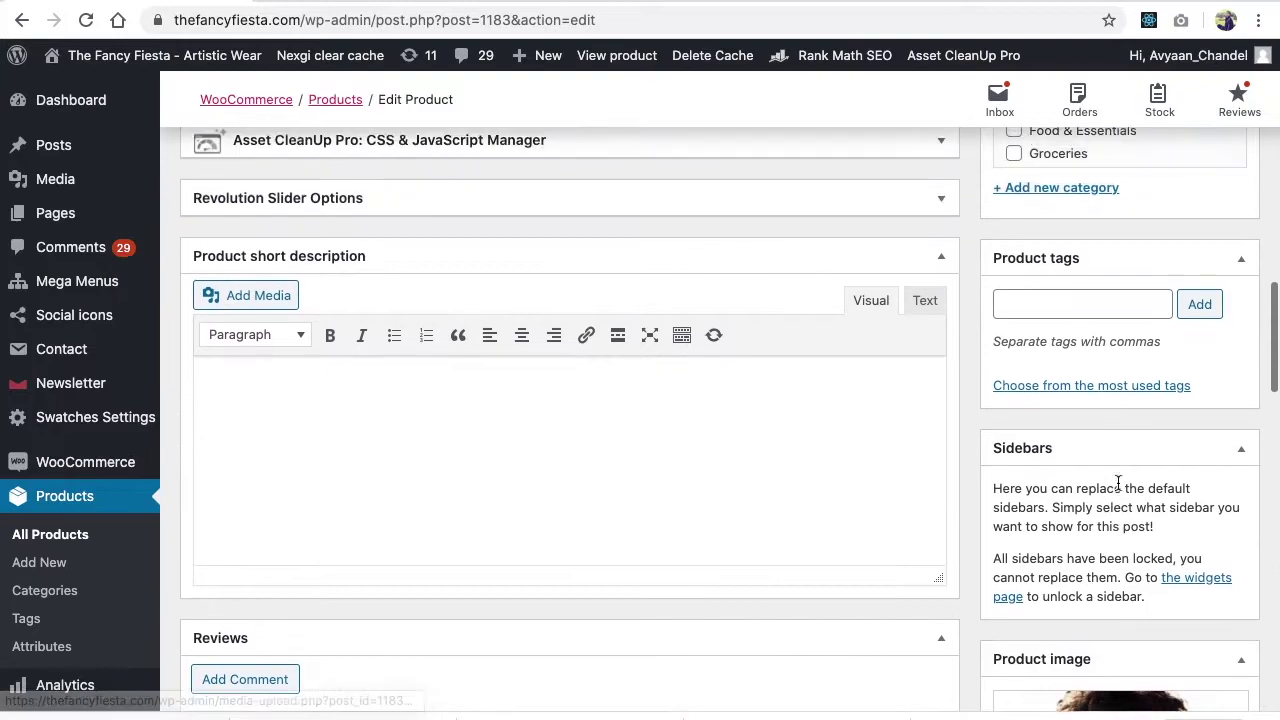
scroll(1118, 489, "up", 4)
left_click(1211, 462)
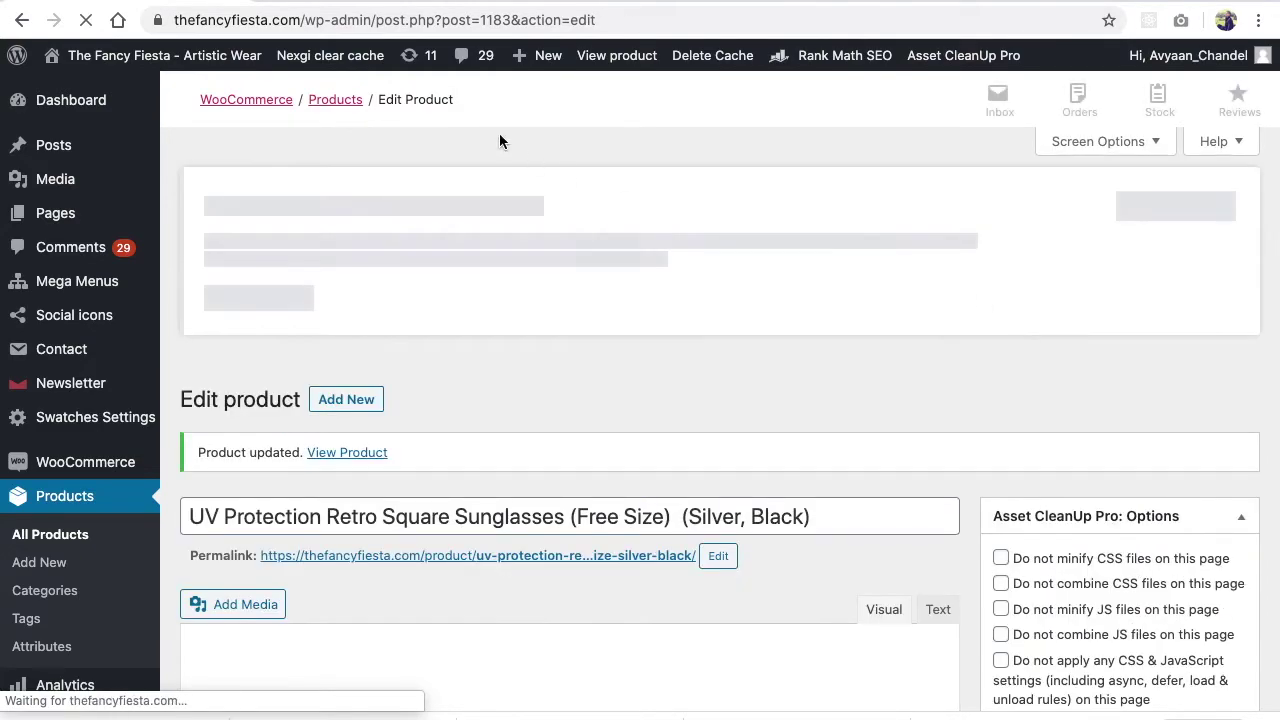
Step: Reload the live product page and browse down and back up through its gallery thumbnails
left_click(617, 55)
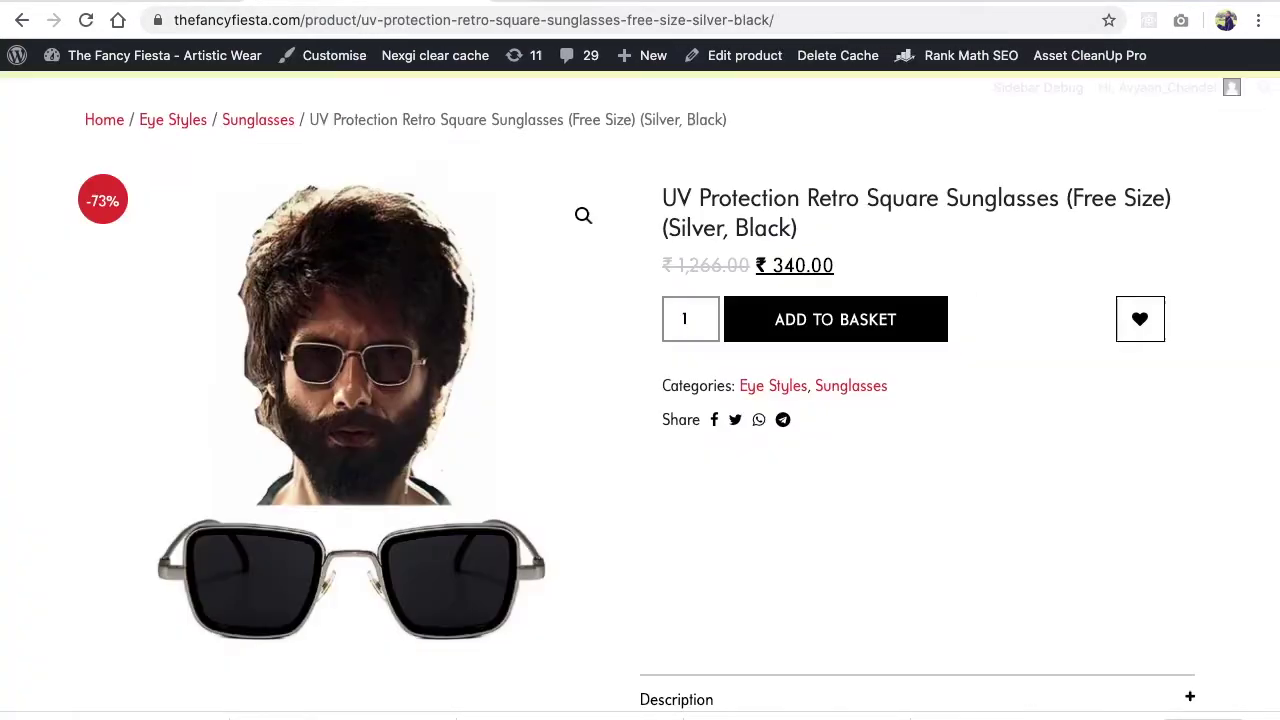
left_click(88, 20)
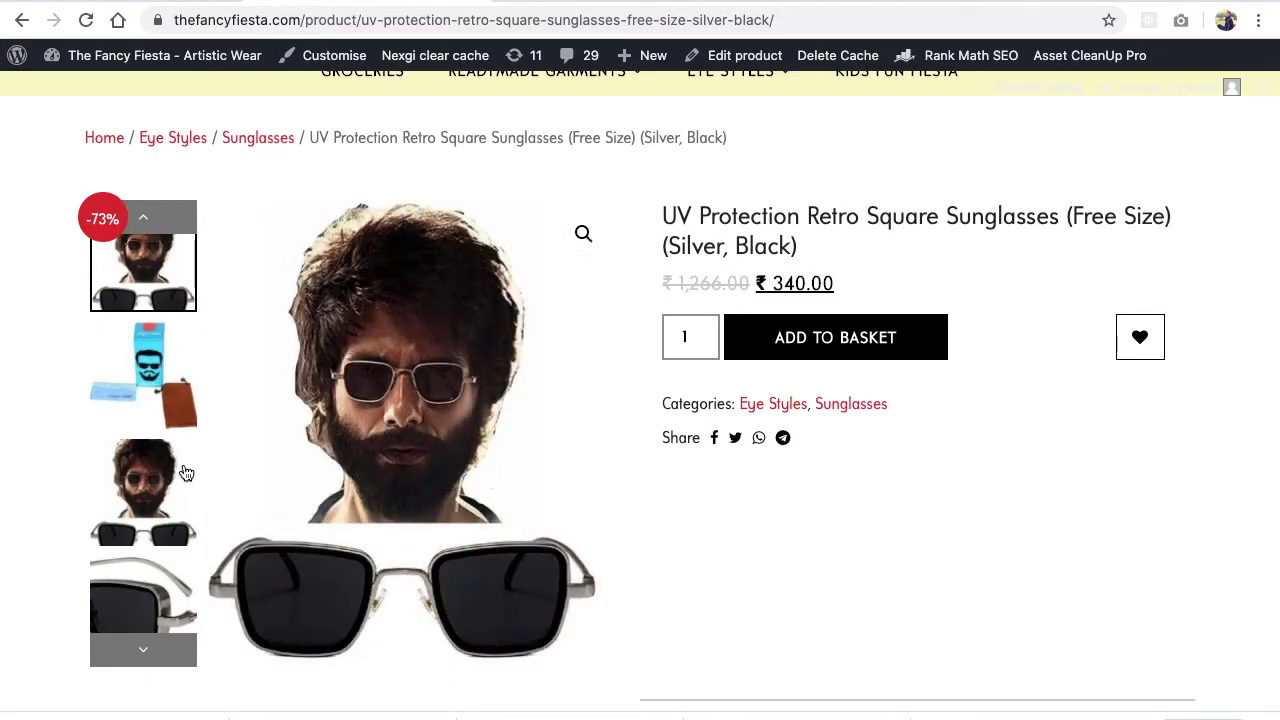
left_click(146, 651)
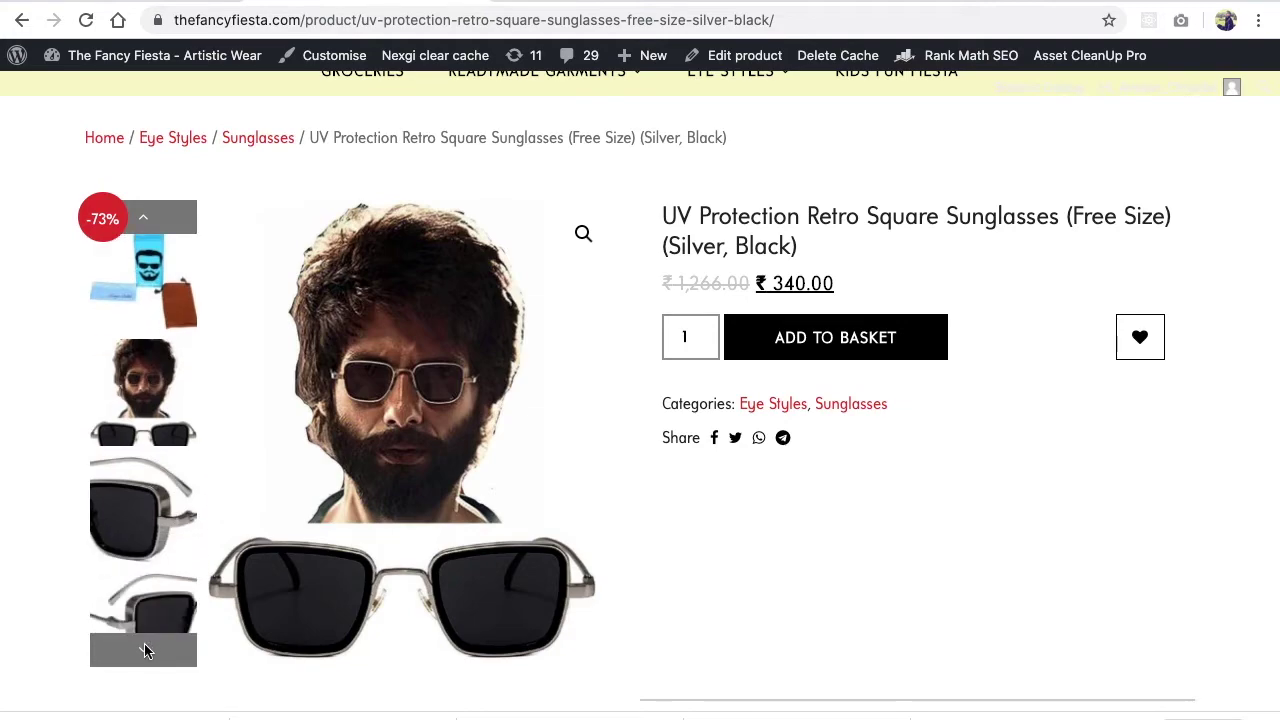
left_click(137, 208)
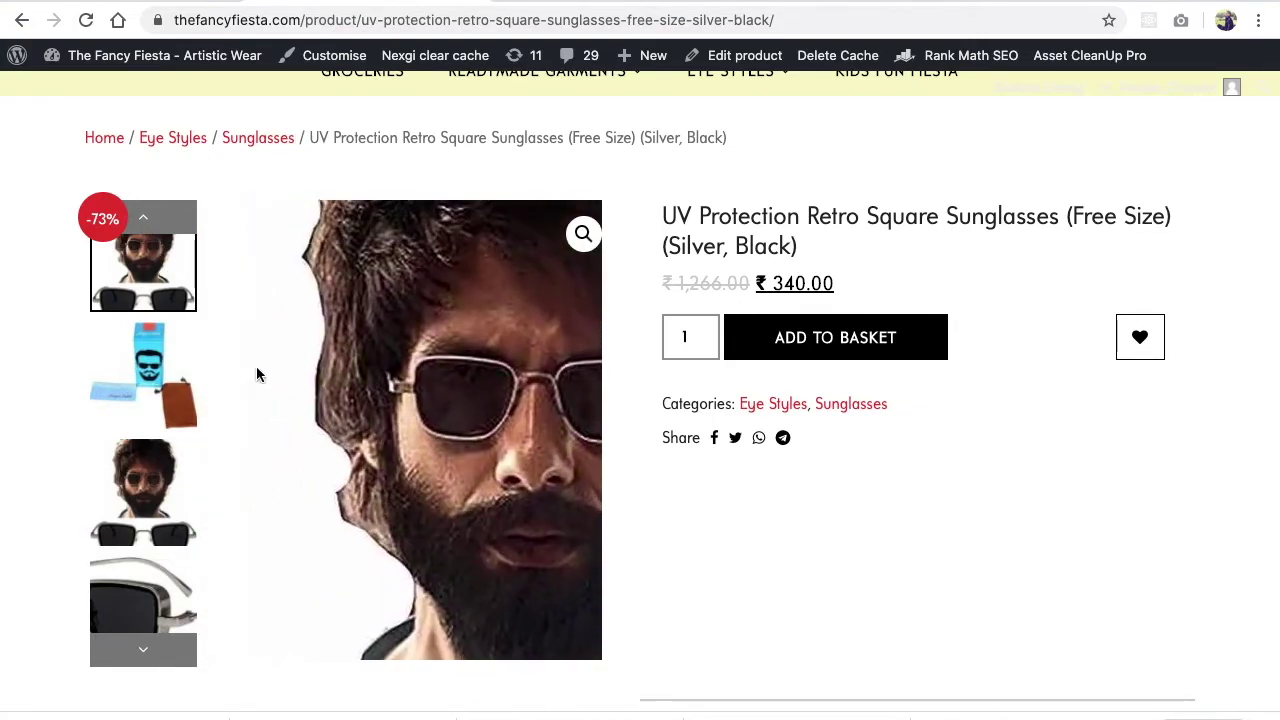
Step: Reopen the sunglasses product from the Sunglasses category and view the box-and-pouch photo and the main photo in its gallery
left_click(250, 138)
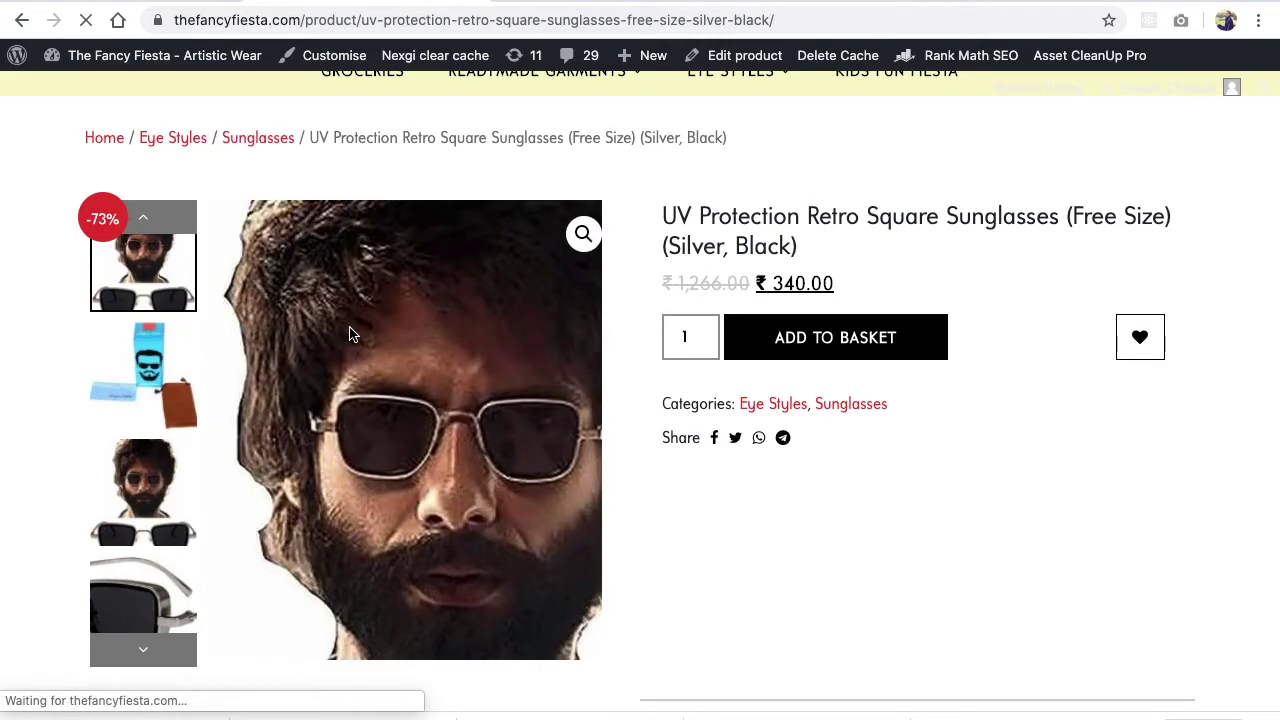
scroll(455, 484, "down", 1)
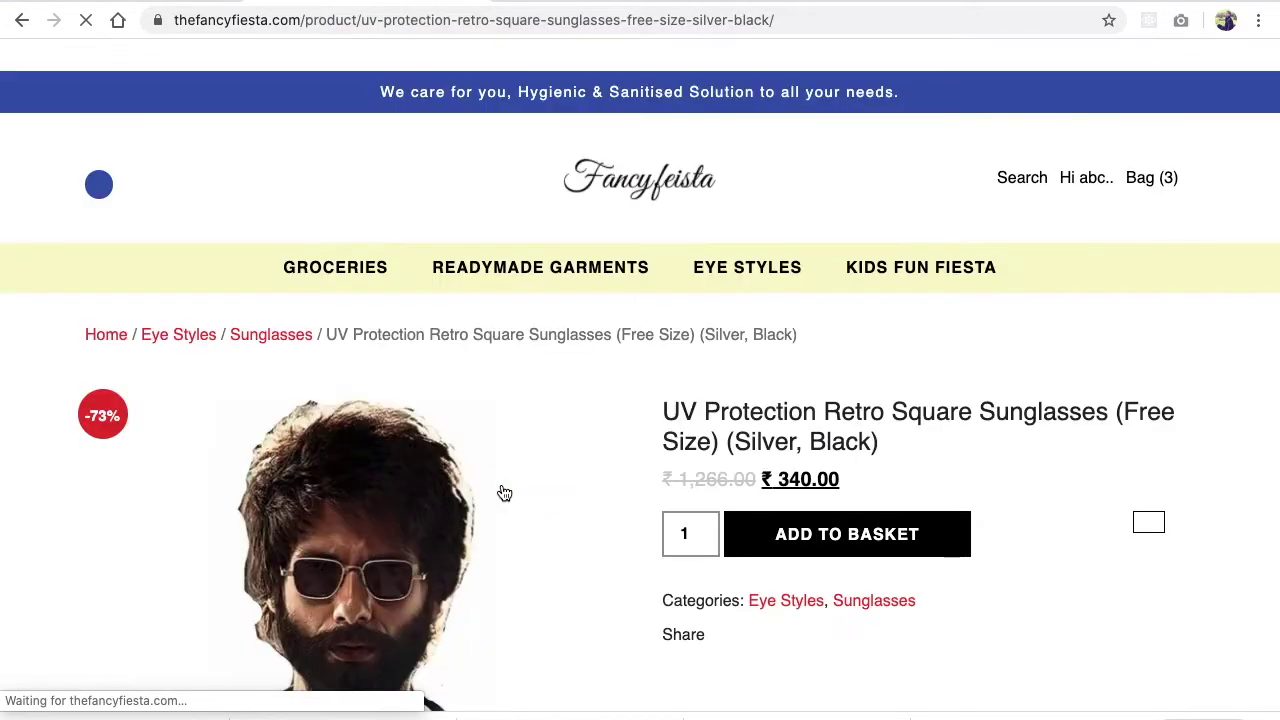
scroll(150, 515, "down", 2)
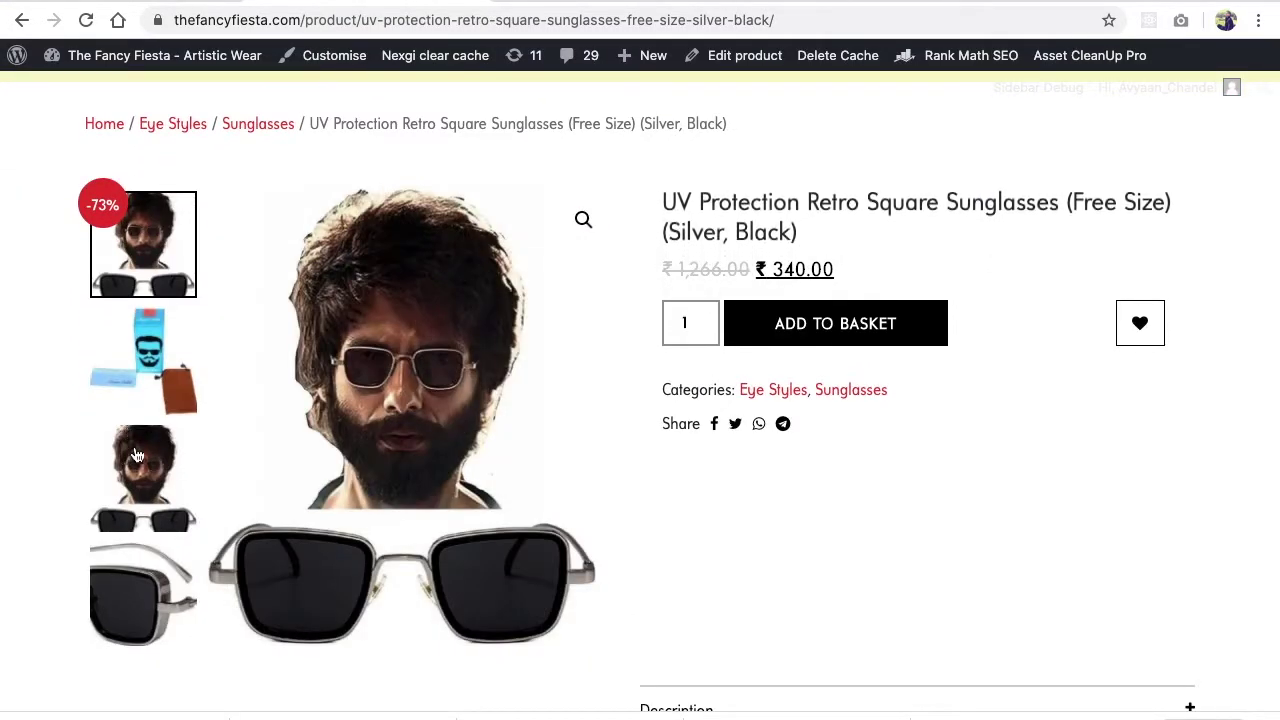
left_click(143, 363)
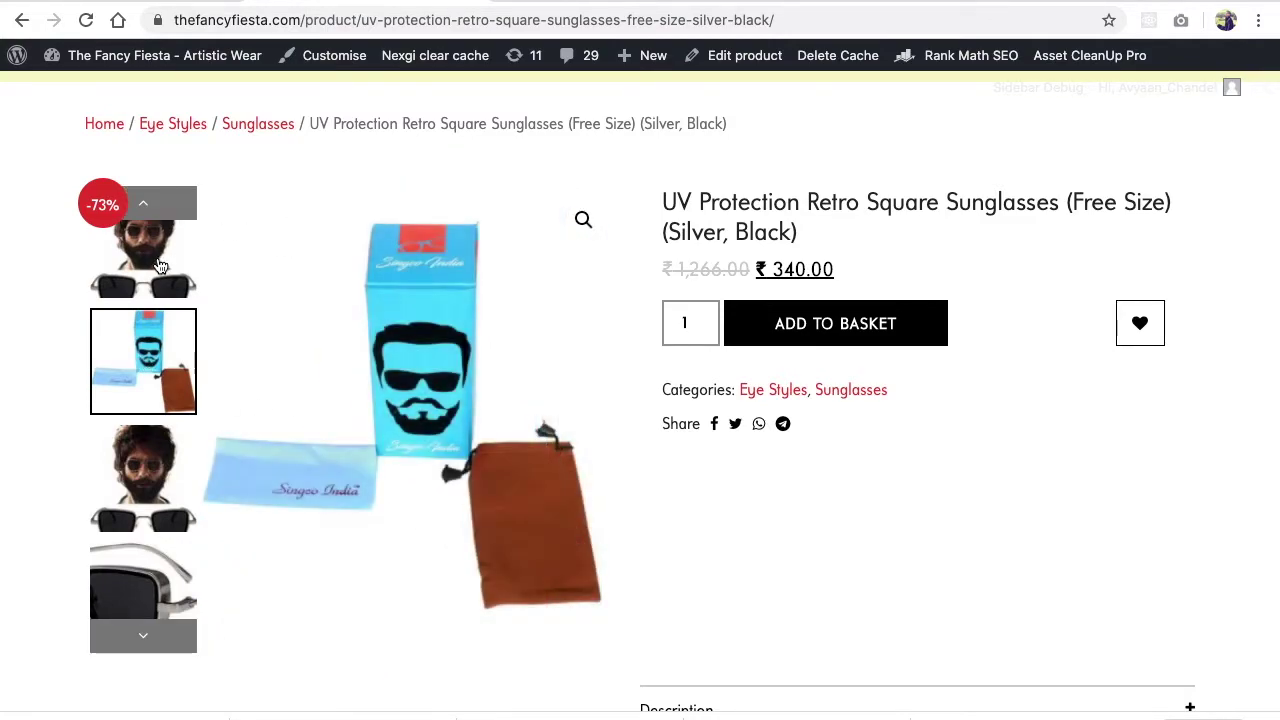
left_click(158, 265)
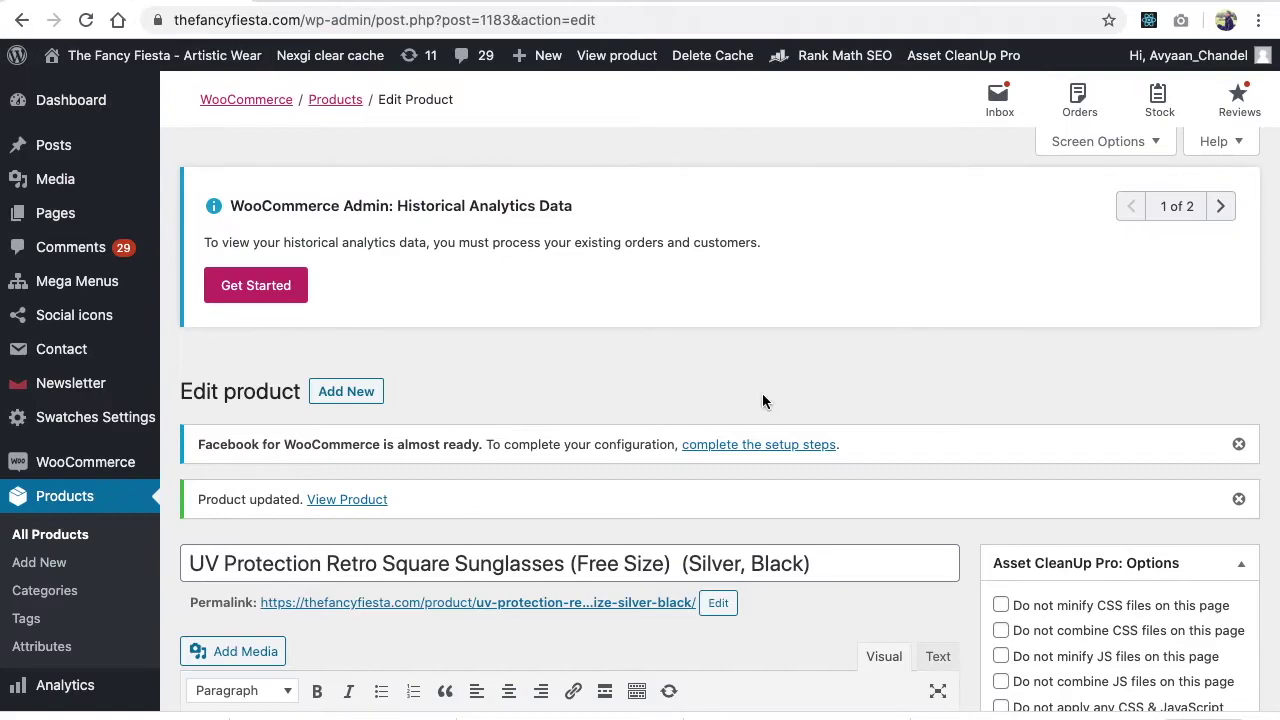
Step: Remove the duplicate main photo of the man wearing sunglasses from the product gallery and update the product
scroll(900, 450, "down", 15)
scroll(1048, 612, "down", 12)
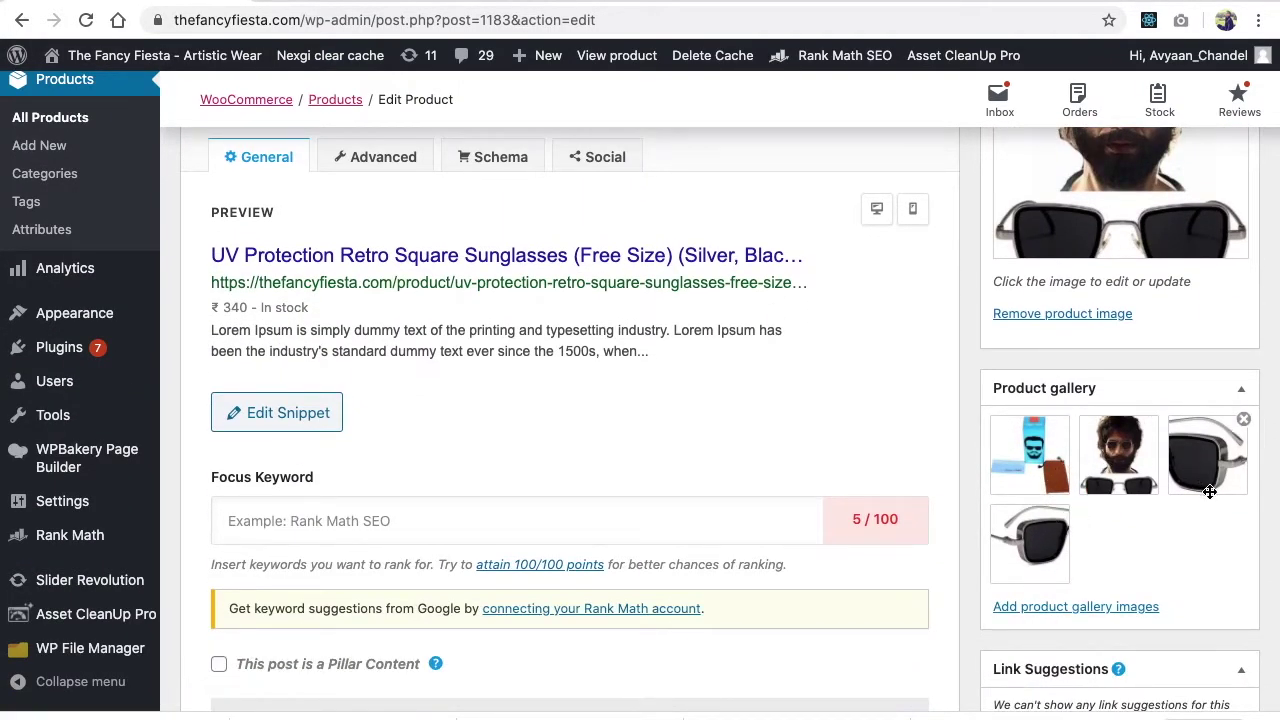
left_click(1154, 419)
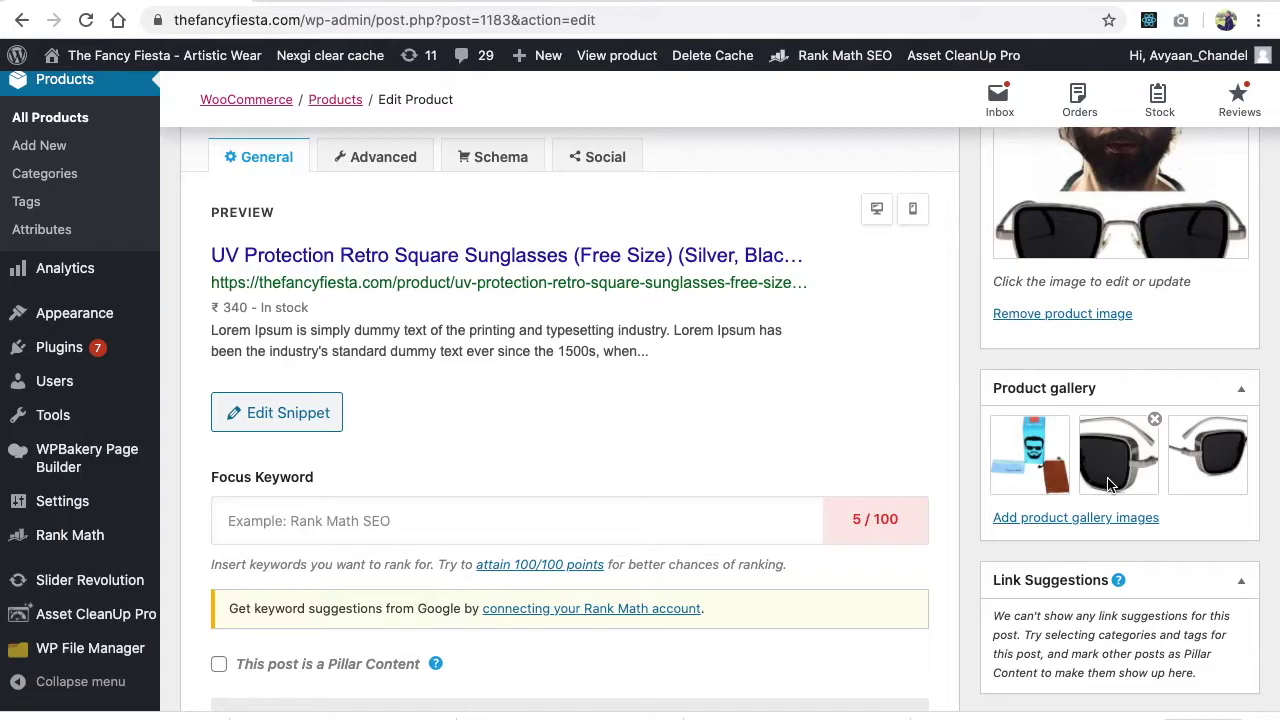
scroll(1108, 485, "up", 15)
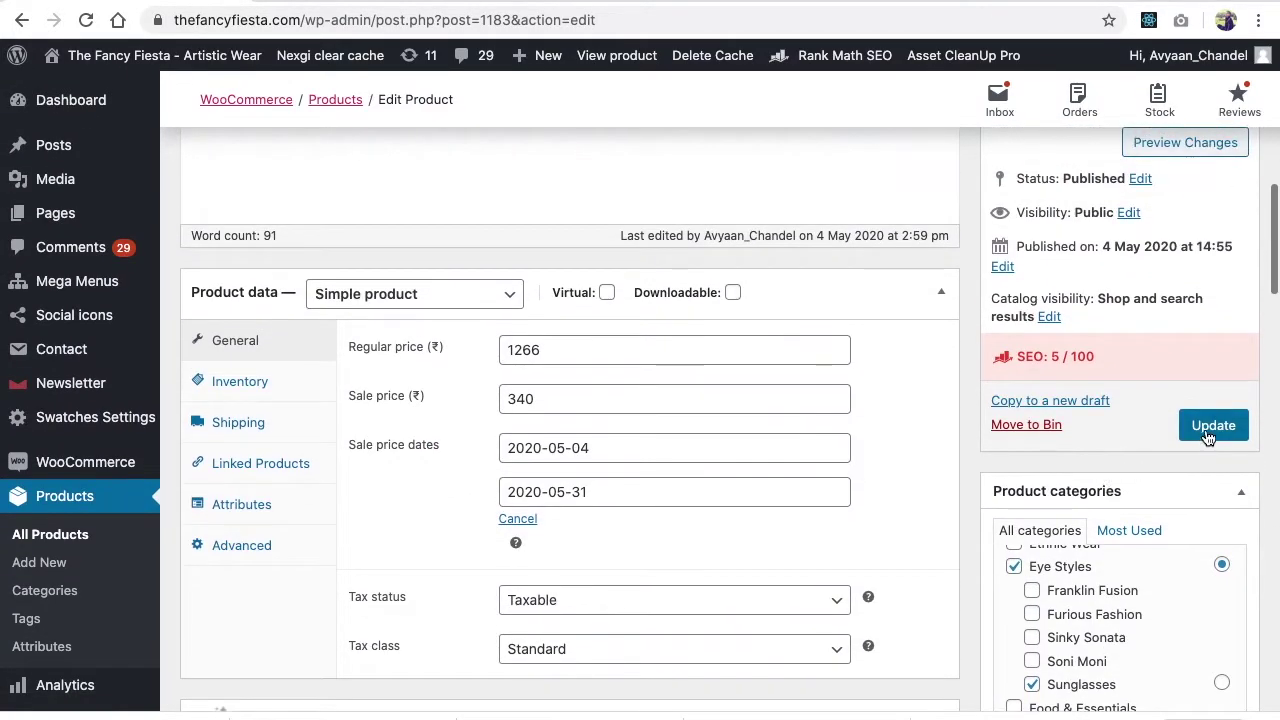
left_click(1208, 437)
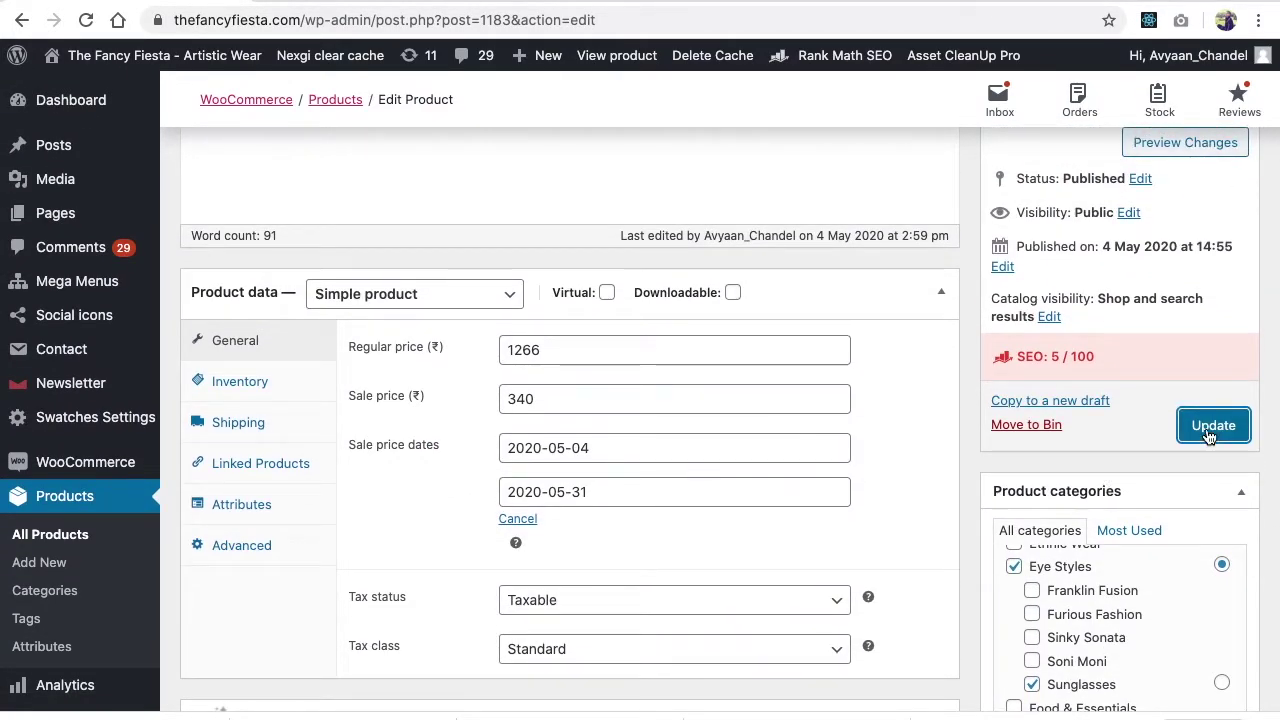
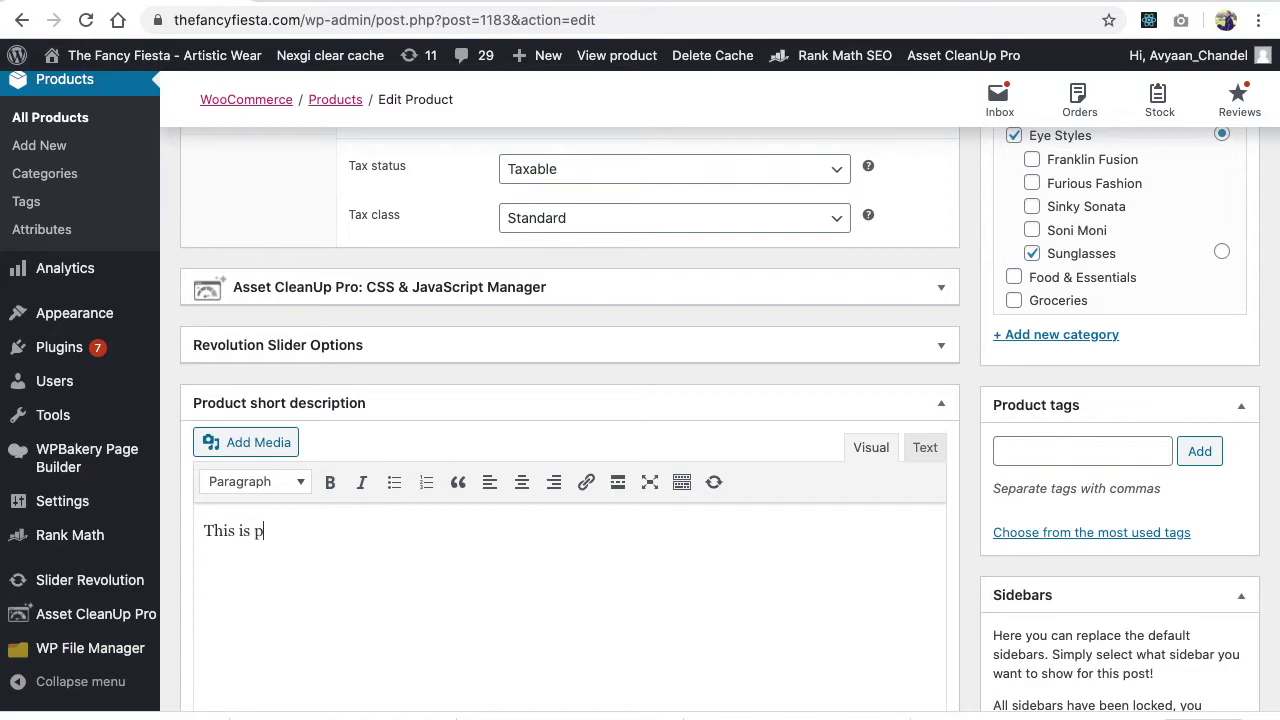
Step: Write "This is product short description:" in the product short description and start a bulleted list below it with "Get 10% off"
type("t descriptio")
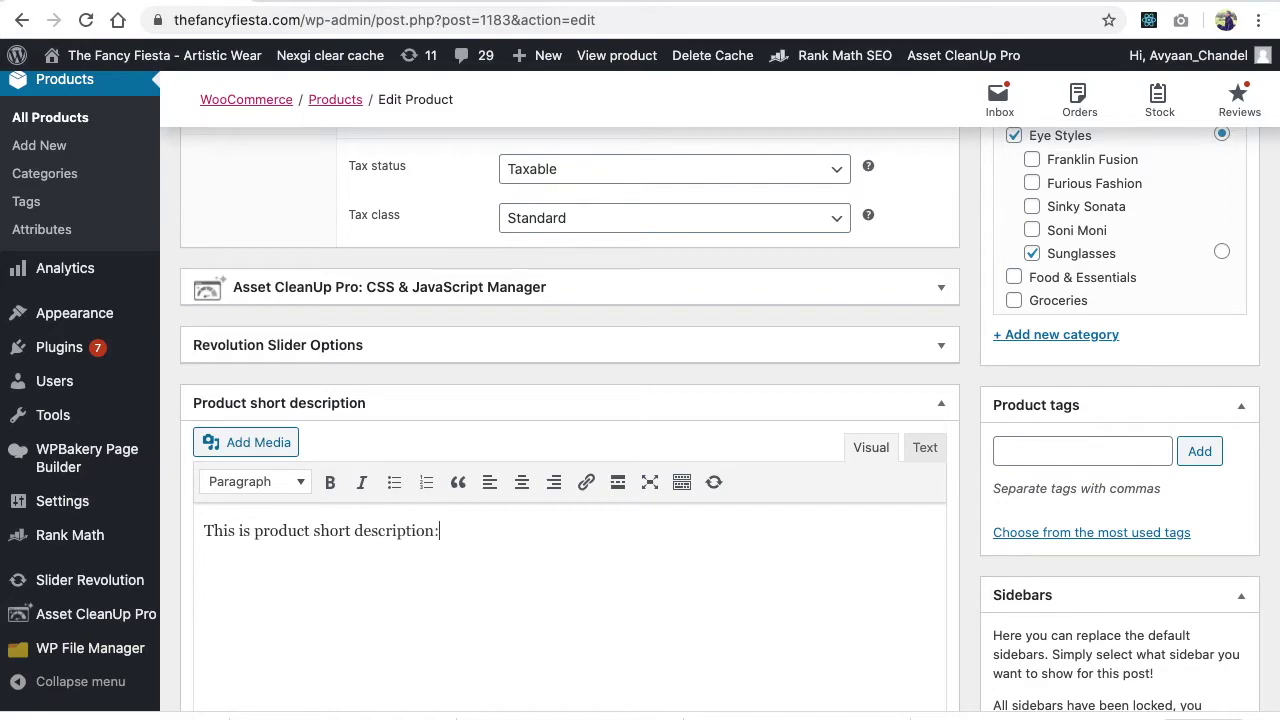
type("n:")
key("Return")
left_click(394, 482)
type("Get 10% off")
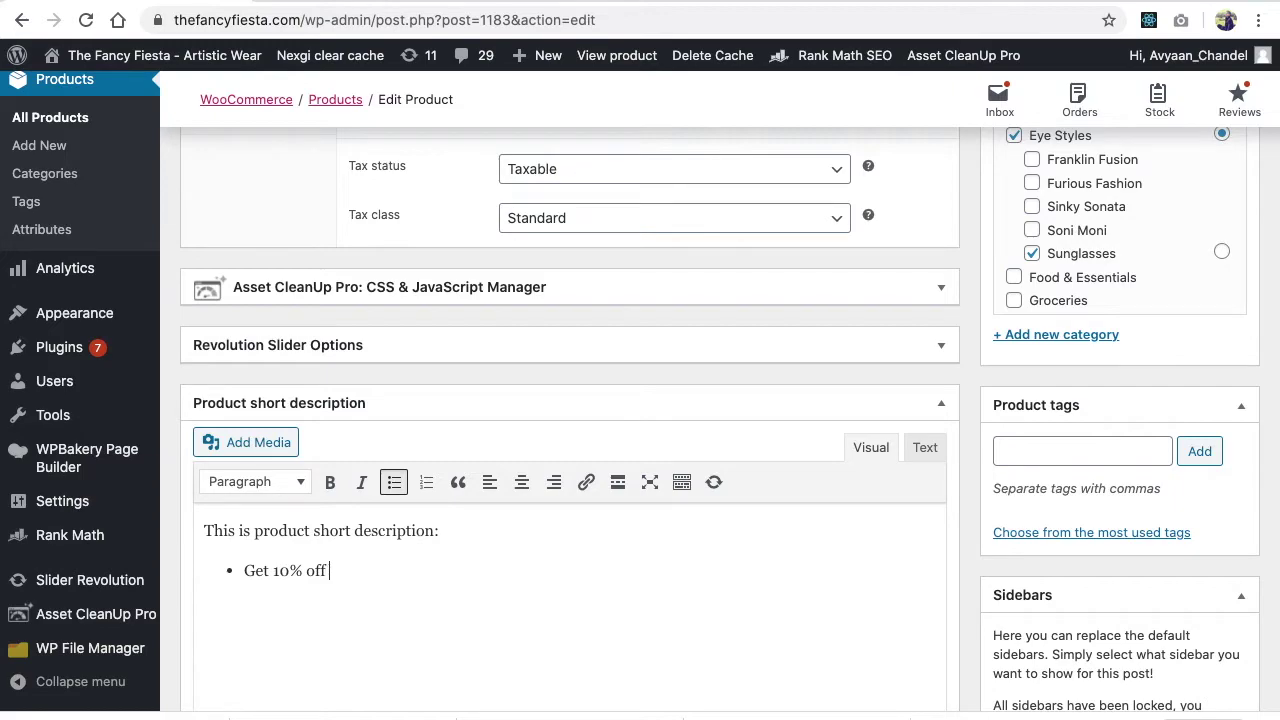
Step: Check the sale pricing, then change the bullet's discount to 73% and continue its text with "before placing order"
scroll(460, 449, "up", 3)
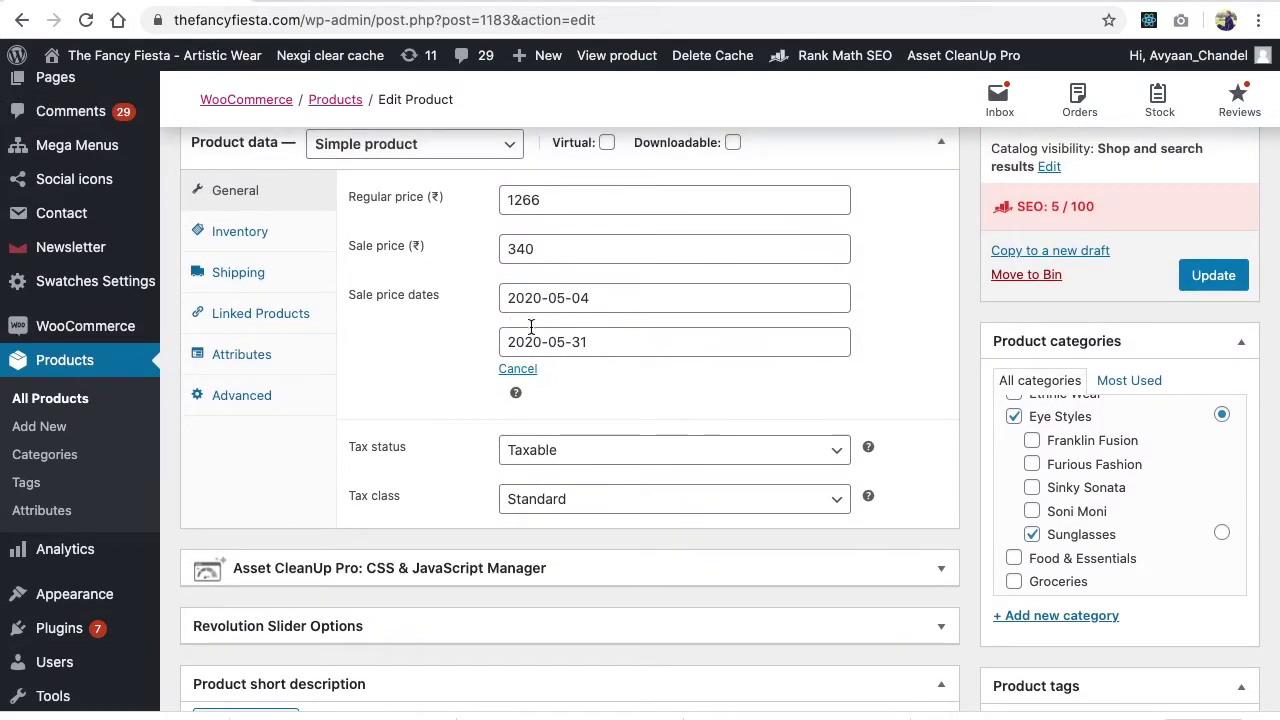
scroll(528, 412, "down", 2)
scroll(524, 408, "down", 3)
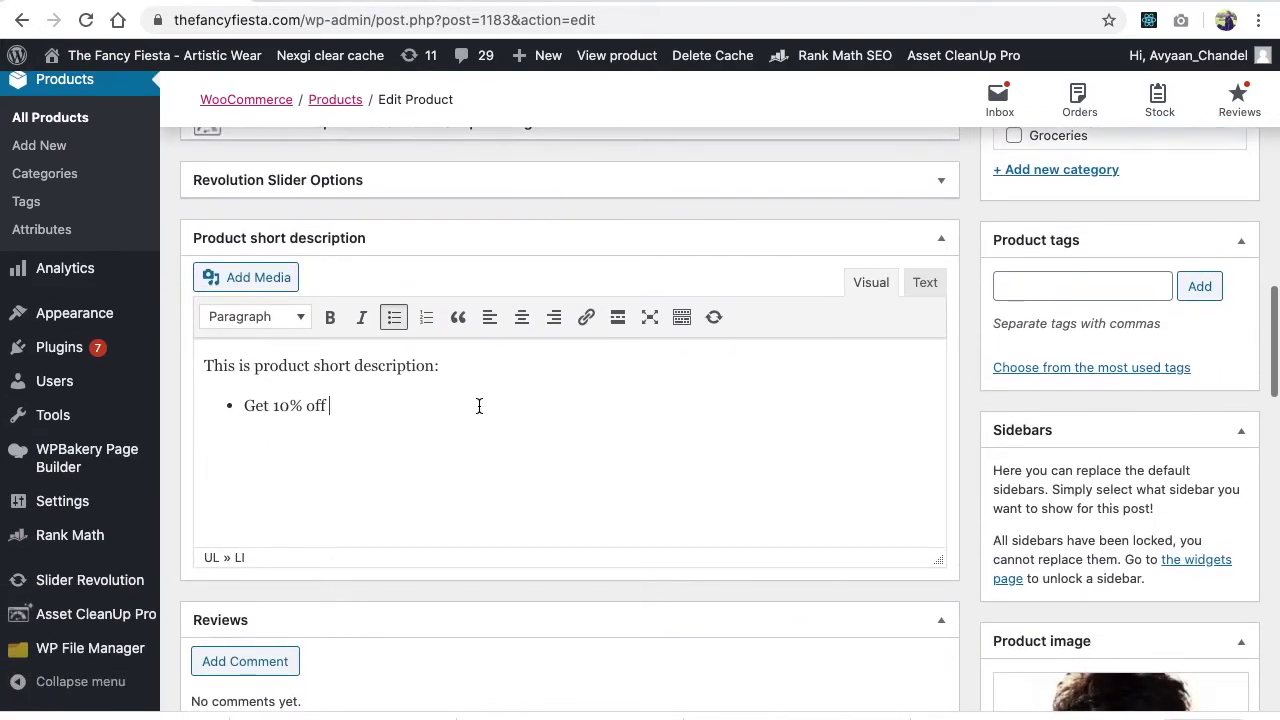
double_click(282, 405)
key("BackSpace")
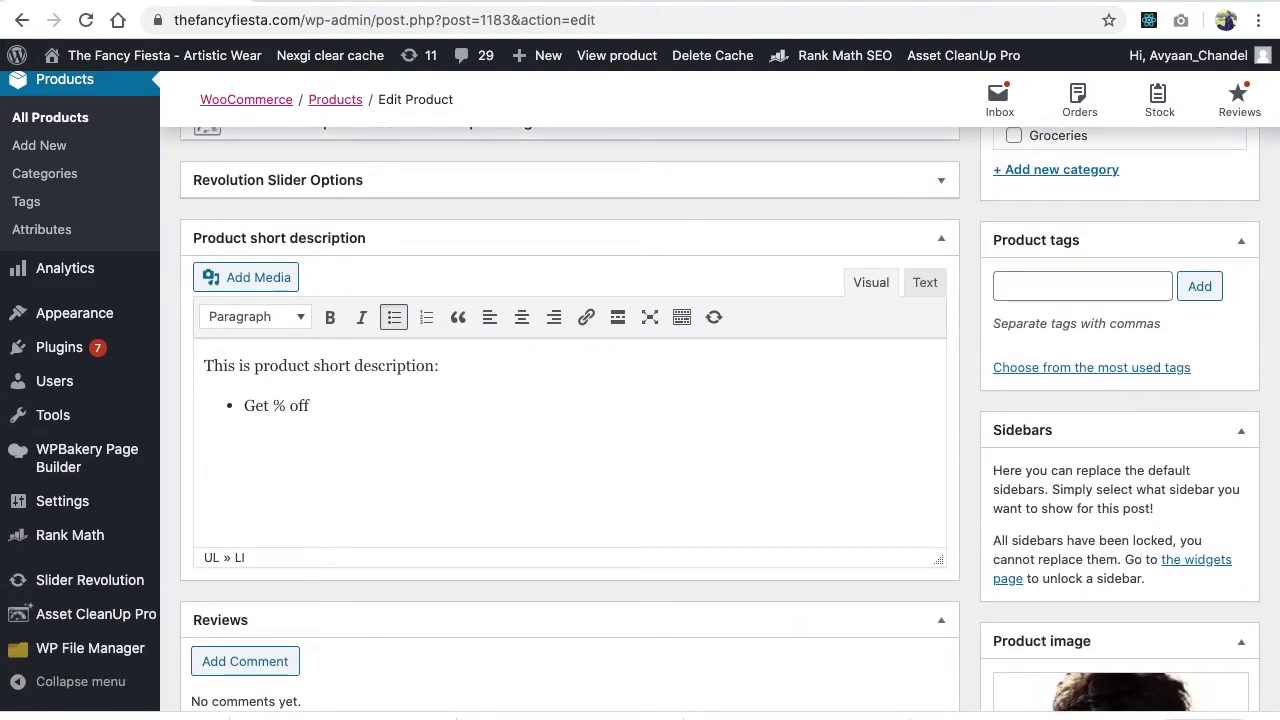
type("75")
key("BackSpace")
type("3% off before")
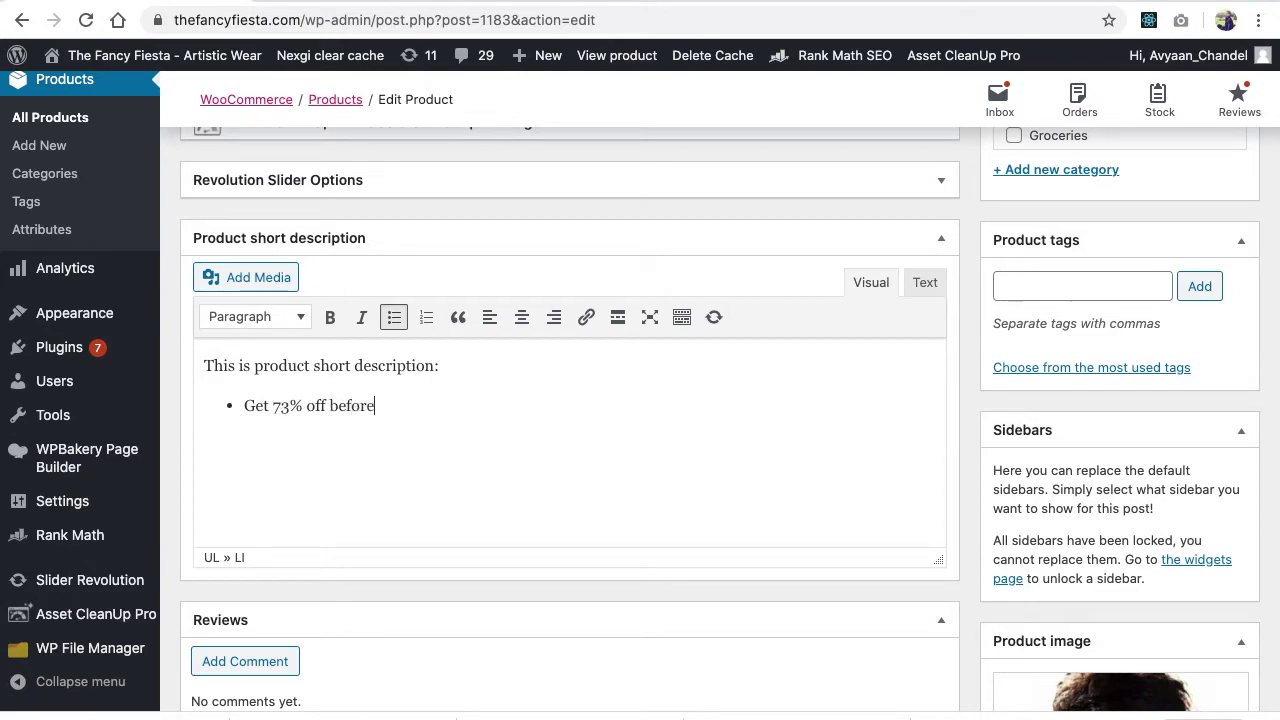
type(" placing order ")
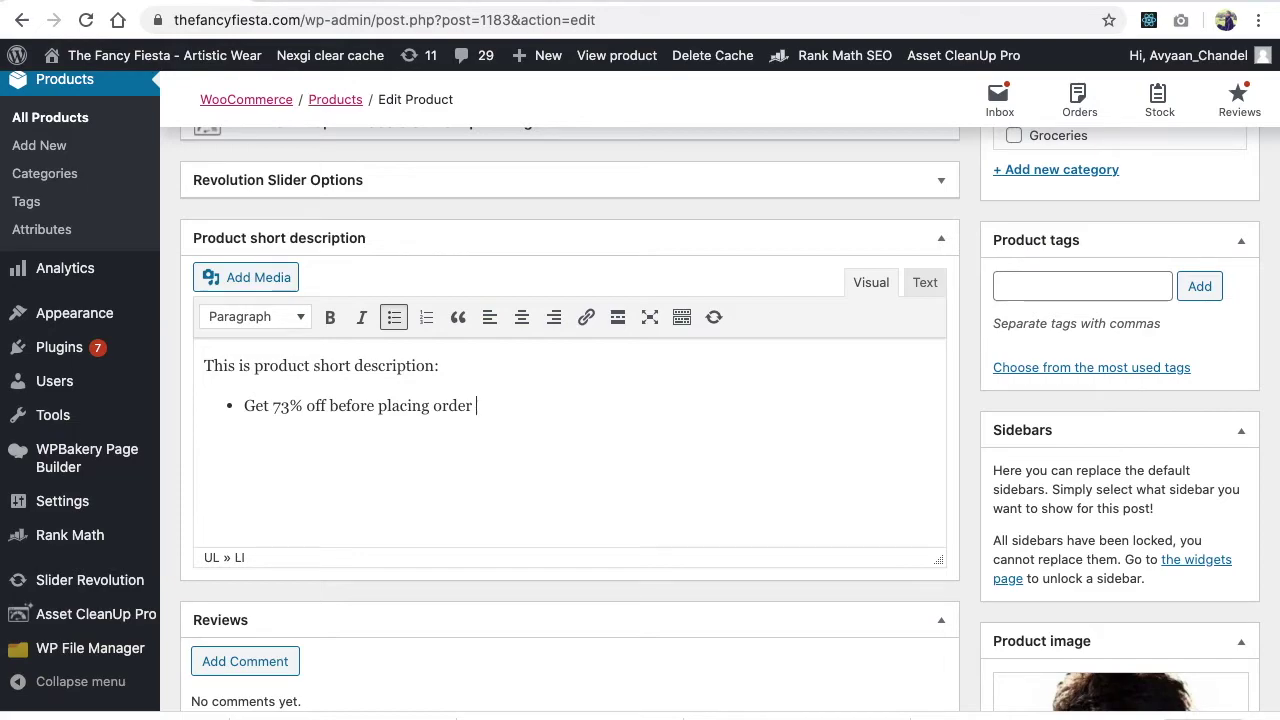
Step: Finish the short description bullet with the offer date "at 31st May 2020."
type("at ")
type("31st April")
key("BackSpace")
key("BackSpace")
key("BackSpace")
key("BackSpace")
type("May 2020")
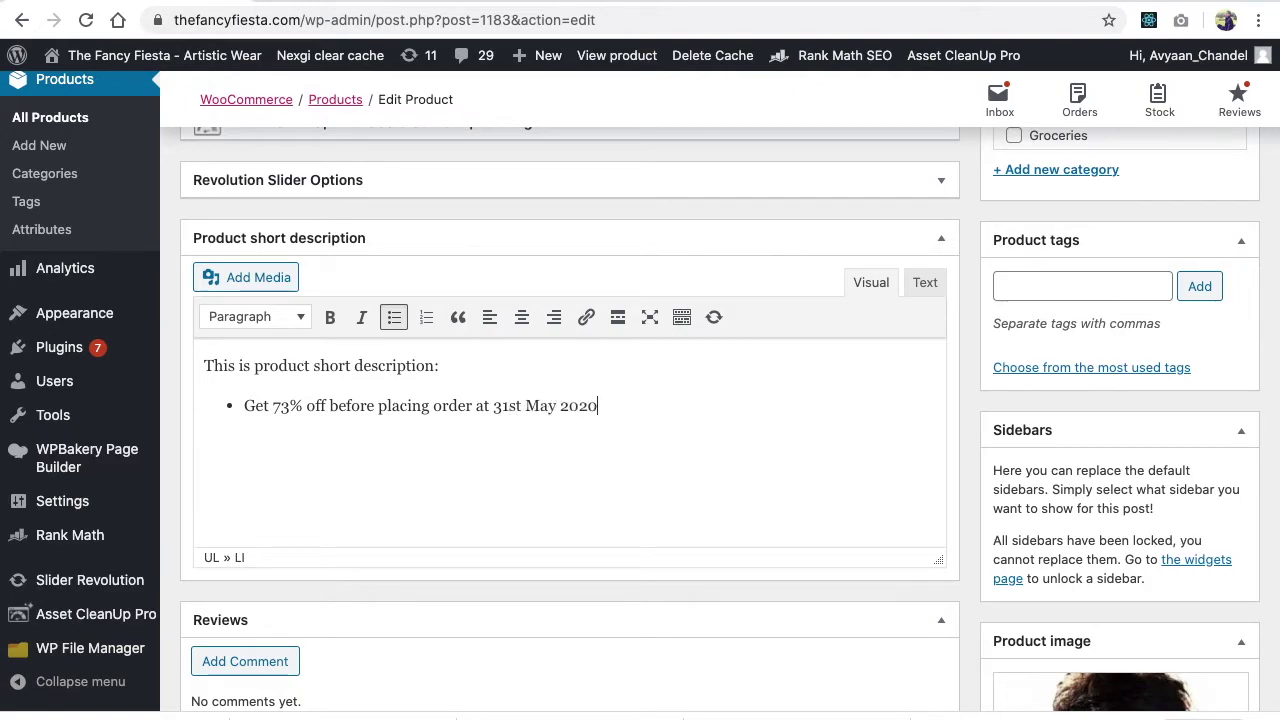
type("gr")
key("BackSpace")
key("BackSpace")
Step: Update the product to save its new short description
scroll(657, 442, "up", 3)
scroll(1086, 402, "up", 10)
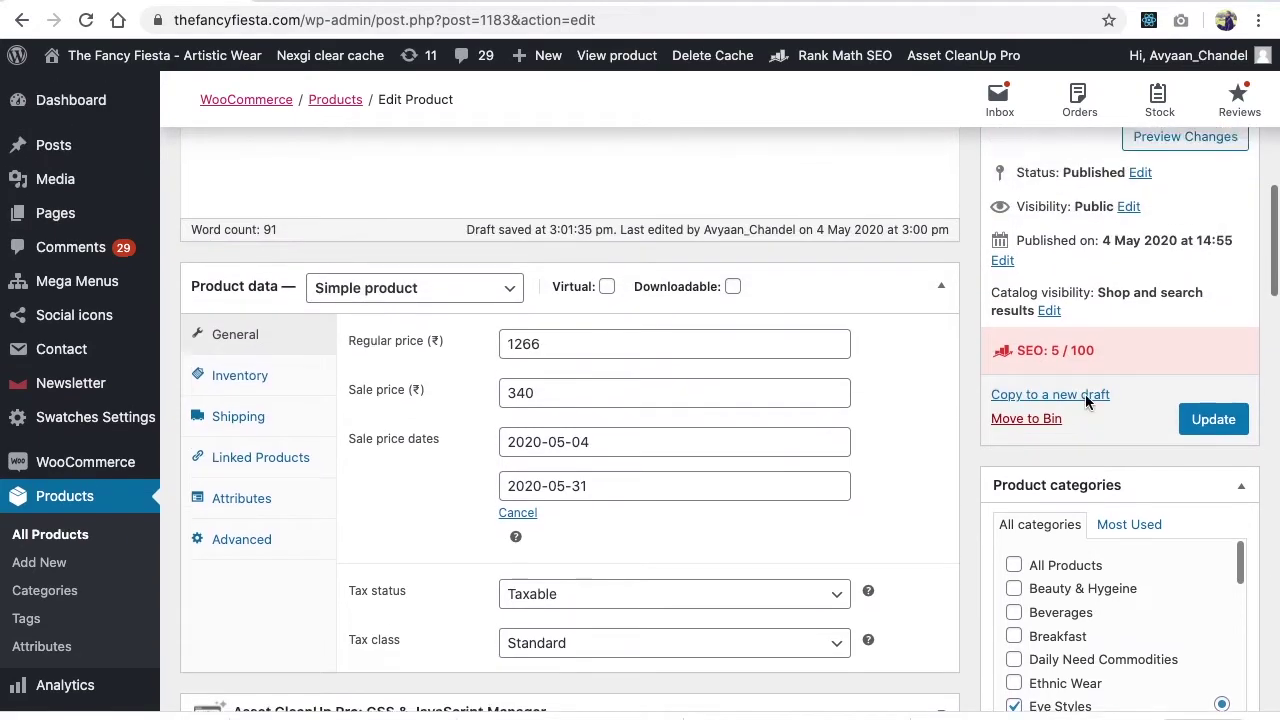
left_click(1213, 448)
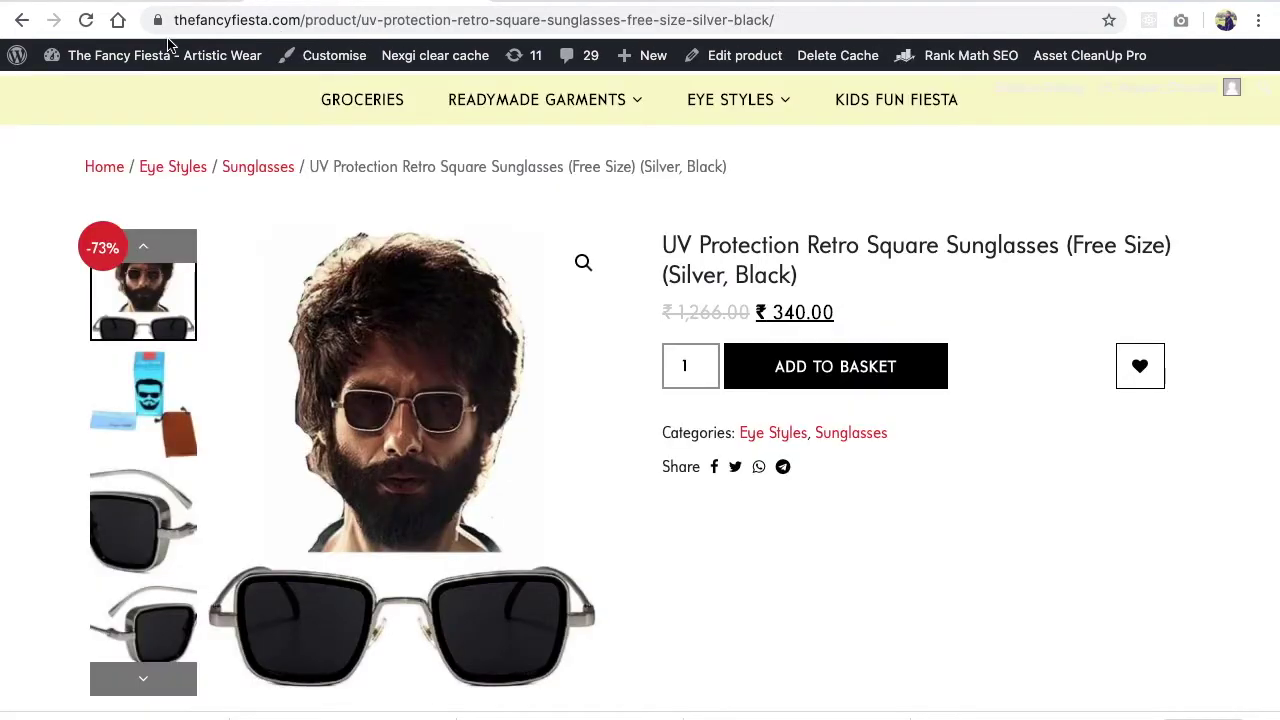
Step: Reload the live product page and examine the short description, quantity field and basket button beneath the price
left_click(86, 20)
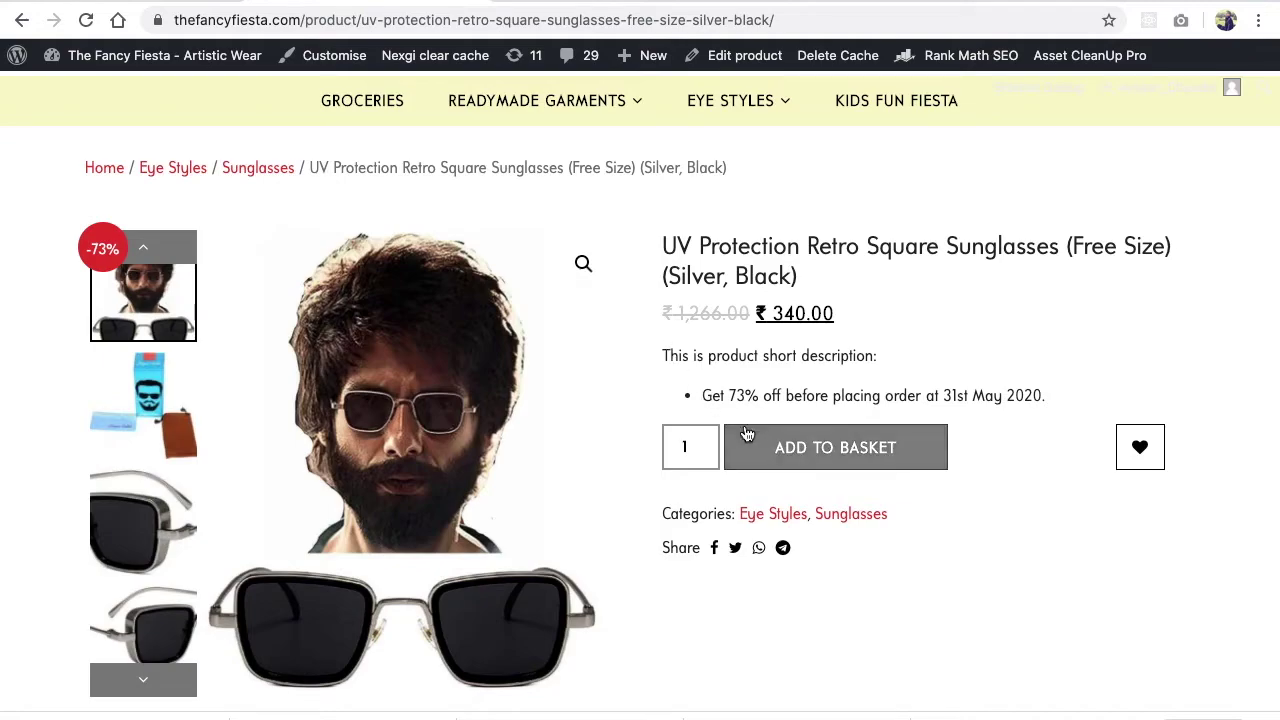
scroll(750, 420, "down", 1)
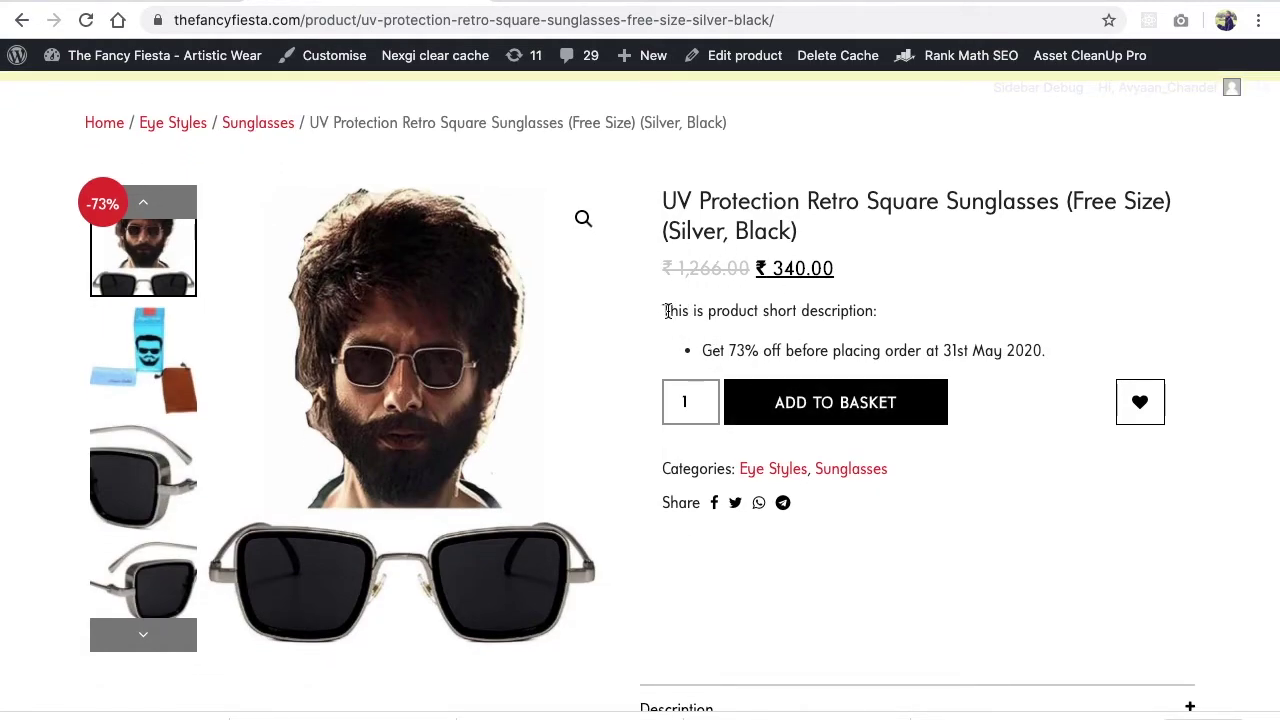
scroll(748, 338, "down", 1)
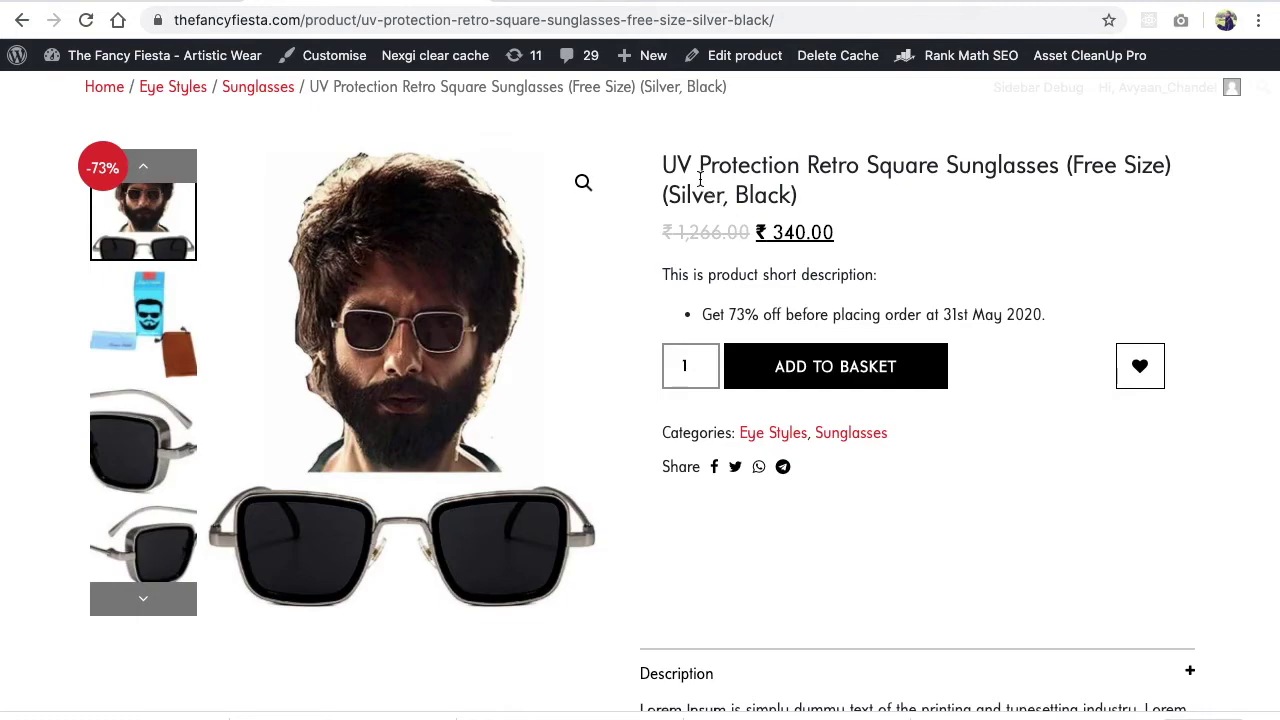
scroll(702, 438, "down", 2)
scroll(702, 438, "up", 3)
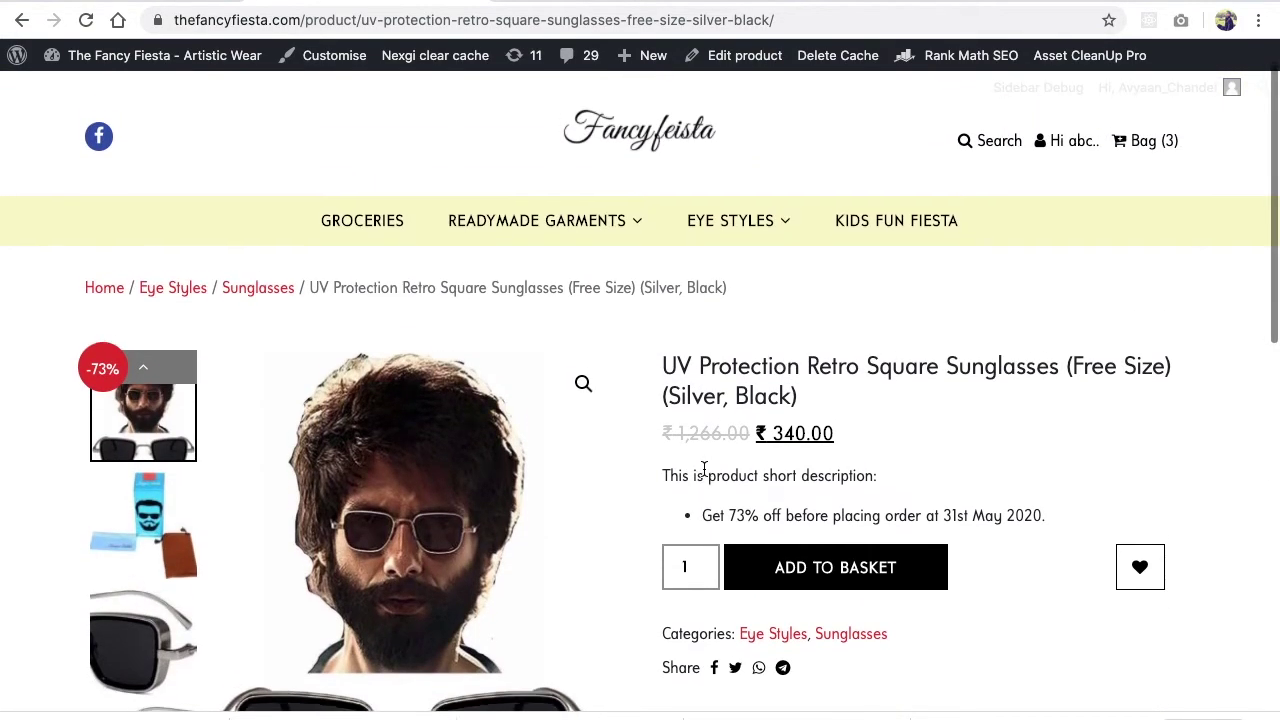
scroll(660, 425, "down", 1)
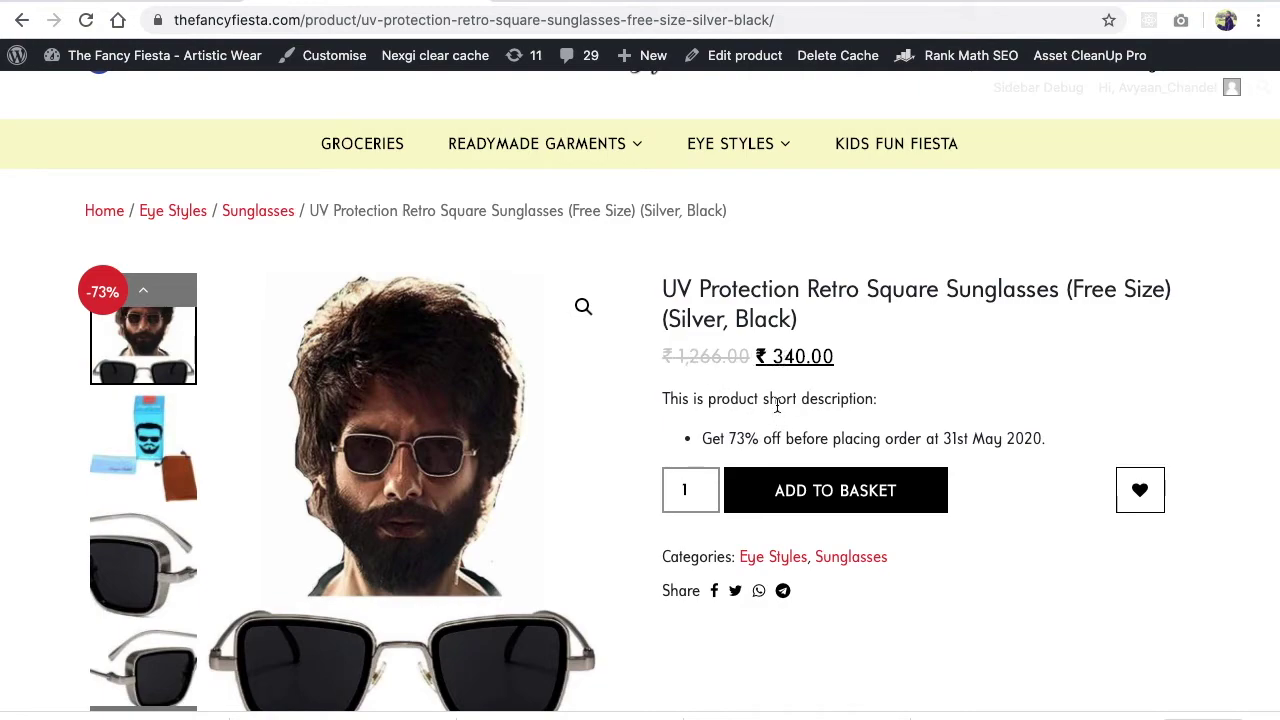
left_click(684, 489)
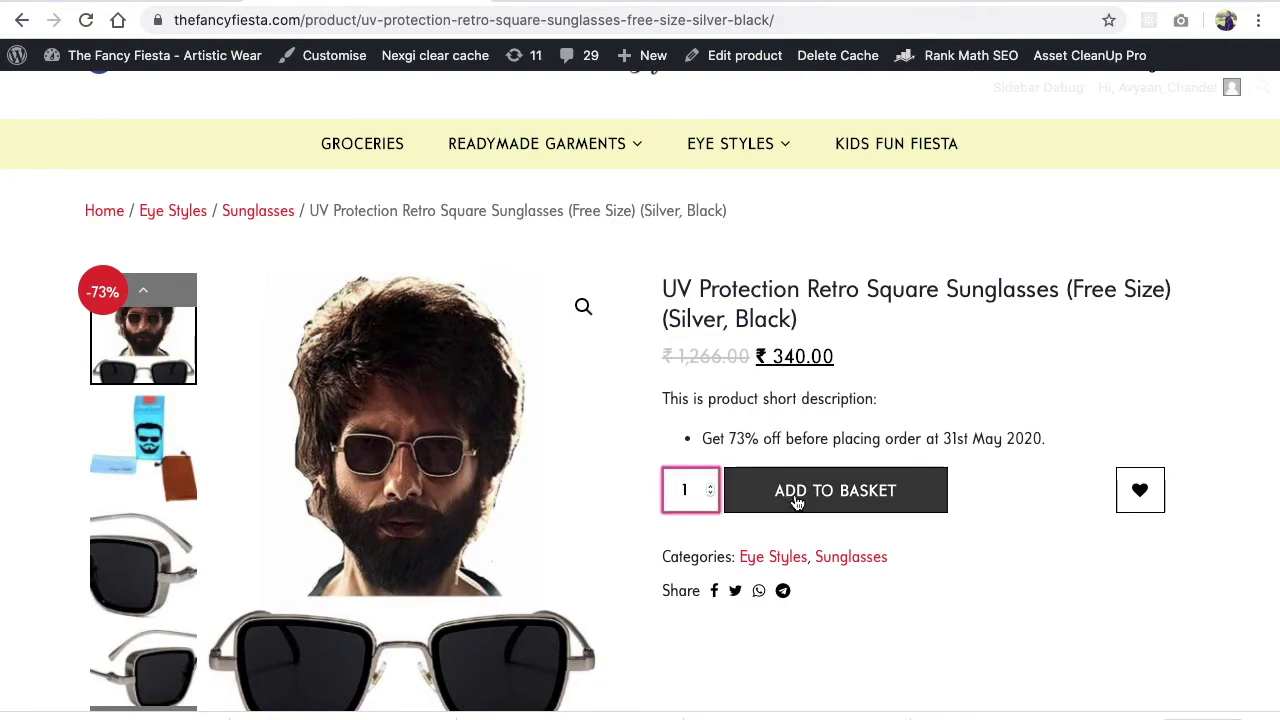
scroll(774, 549, "down", 2)
scroll(795, 575, "down", 1)
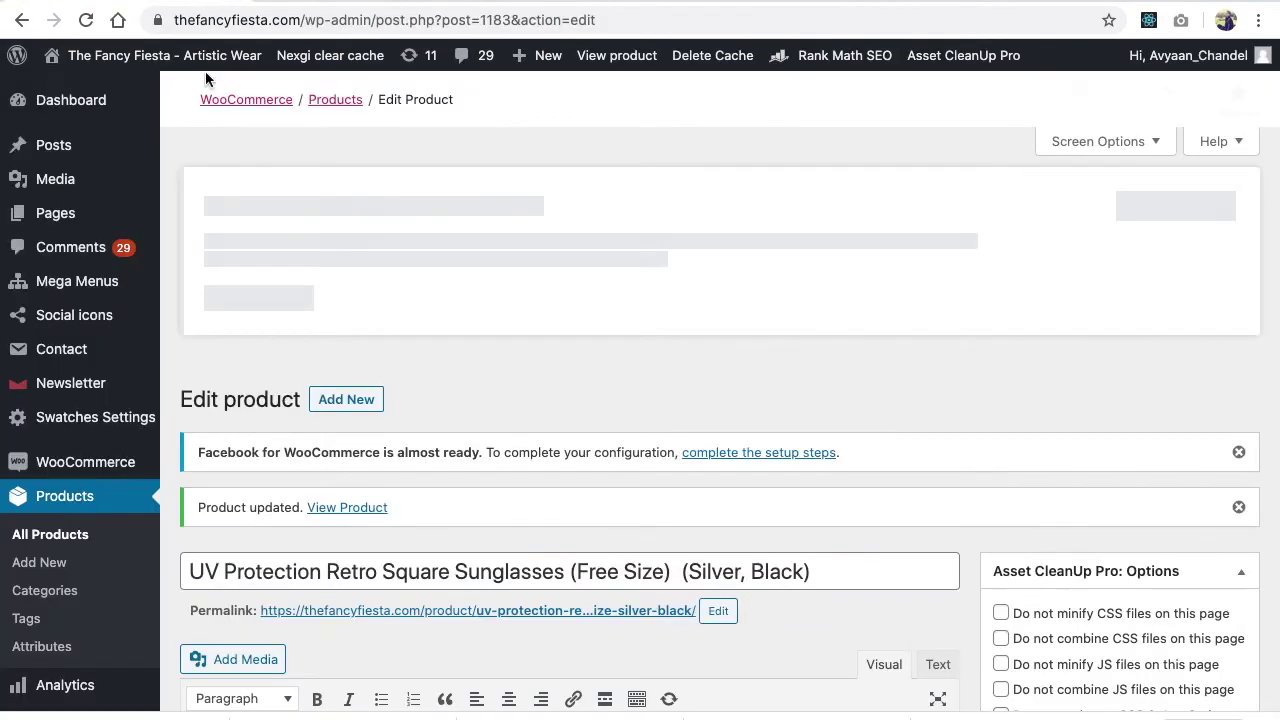
Step: Return to the product's edit page and go through its long description and product data section
scroll(495, 403, "down", 5)
scroll(495, 403, "down", 10)
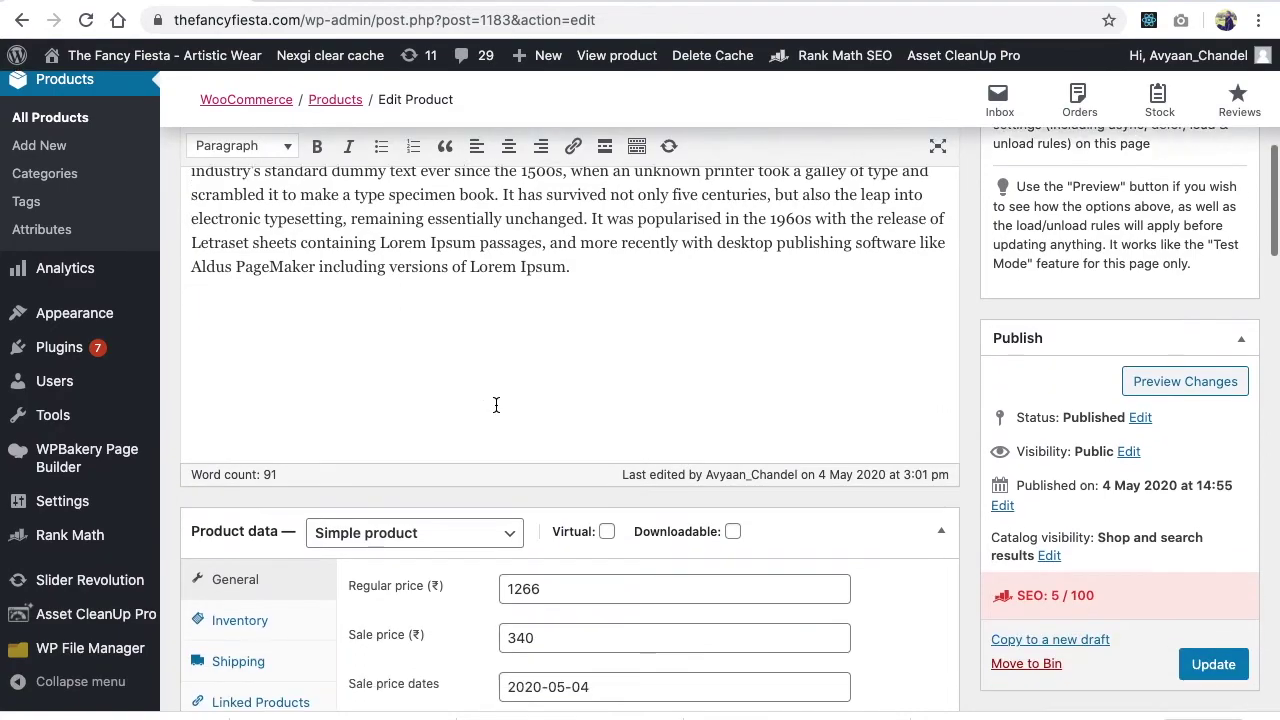